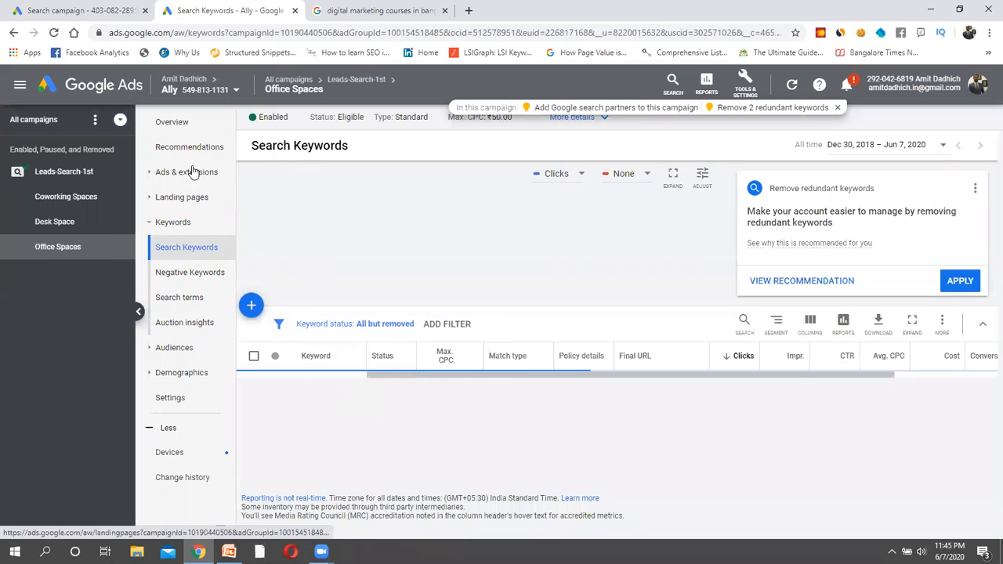
- Review the ads of the Office Spaces ad group and return to the Leads-Search-1st campaign
click(195, 173)
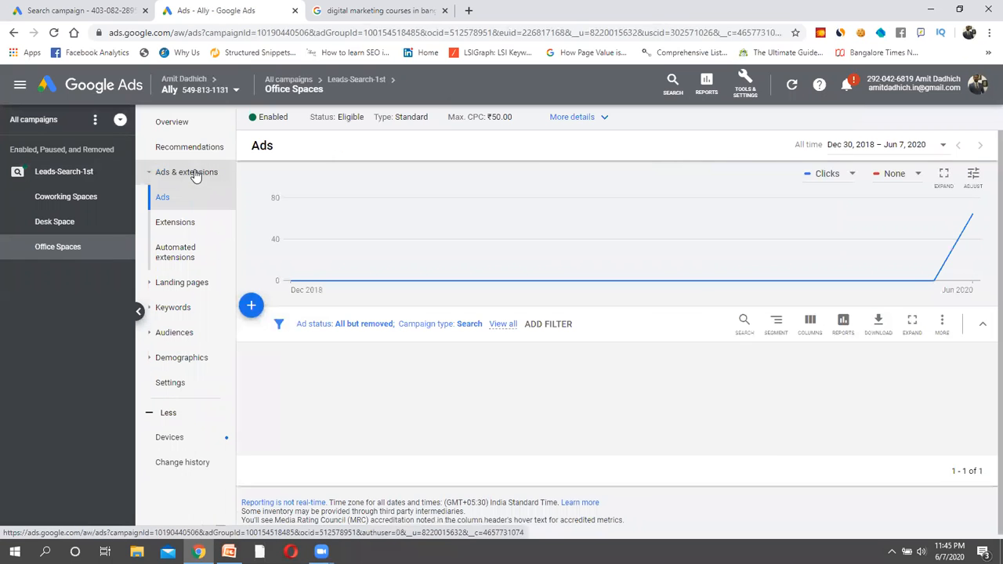
scroll(313, 339, down, 1)
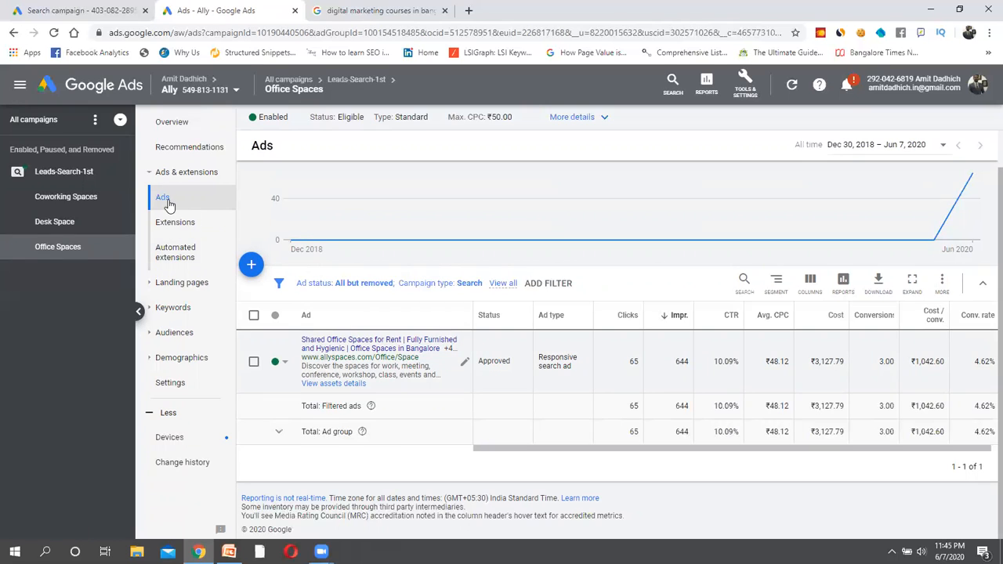
click(345, 82)
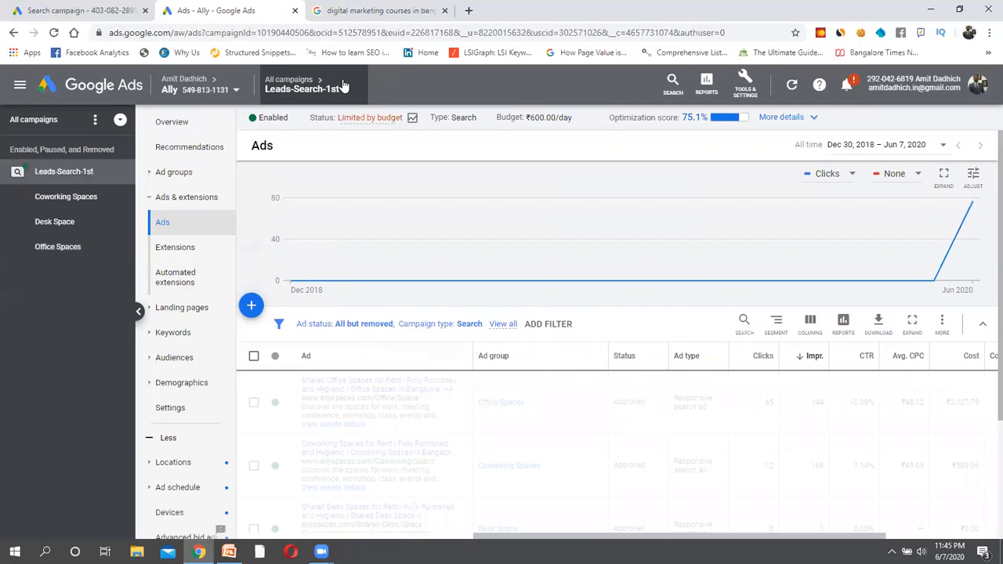
- Open the Coworking Spaces ad group from the campaign's ad groups and show its ads
click(174, 172)
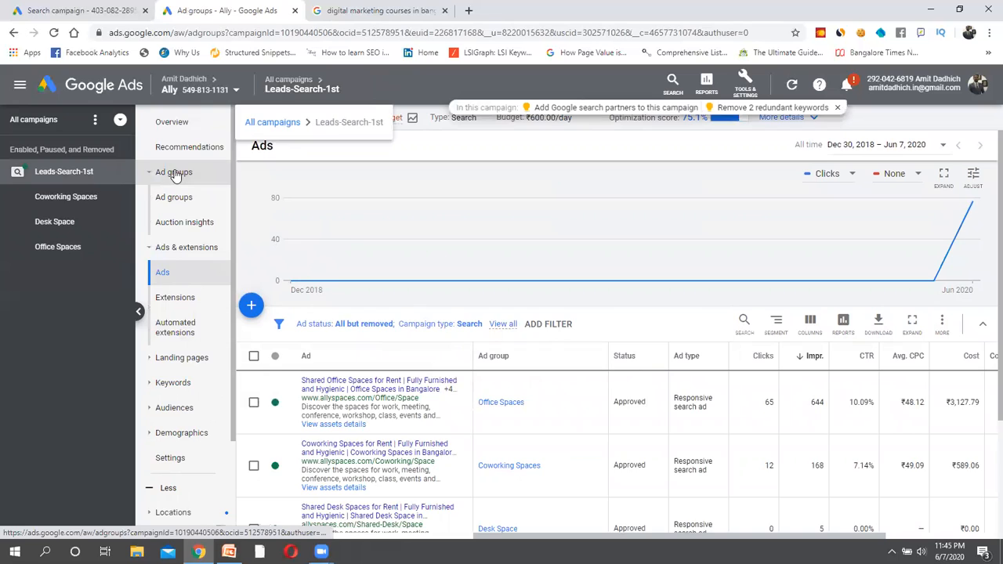
click(313, 410)
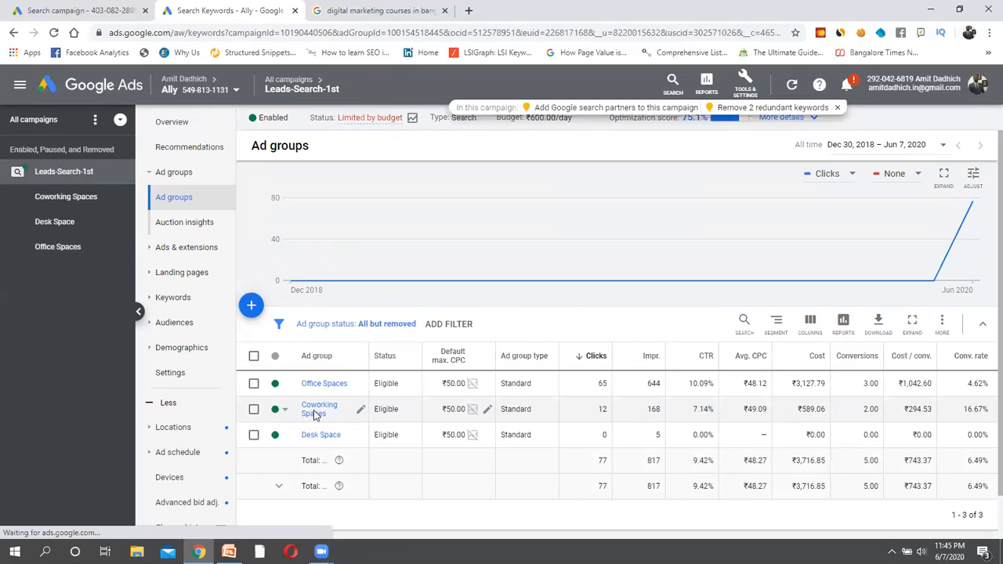
click(182, 174)
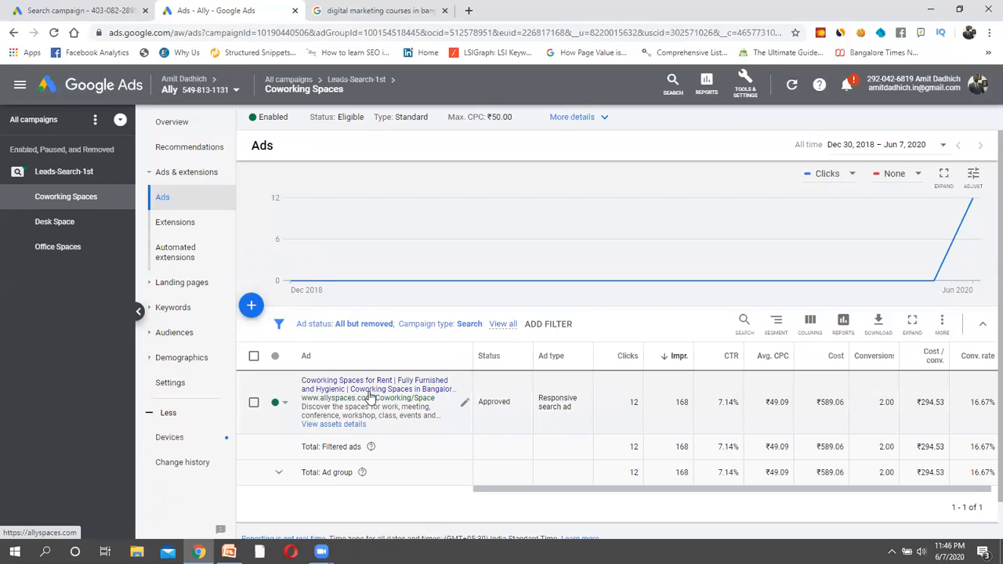
- Go back to the Leads-Search-1st campaign and list all of its ad groups
mouse_move(341, 83)
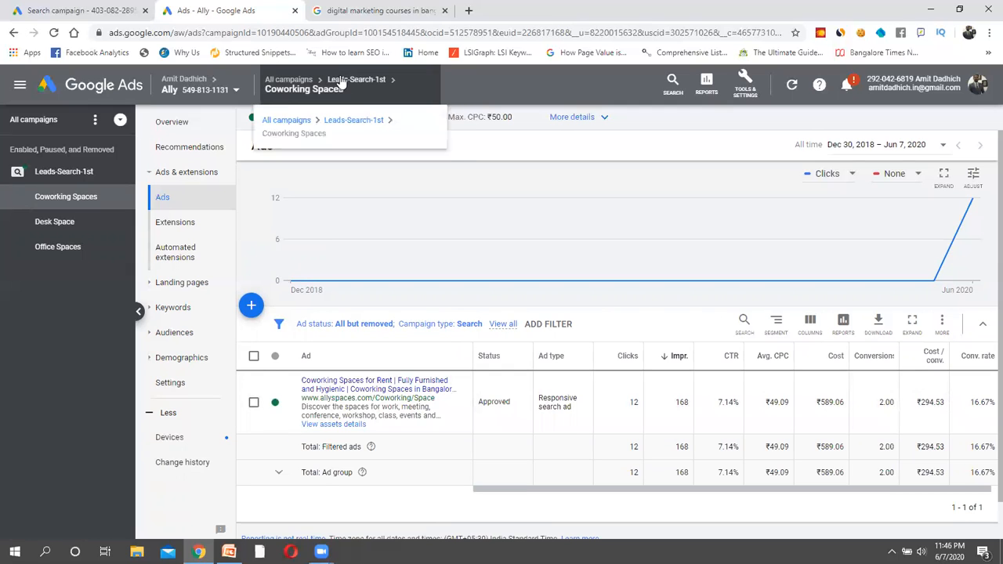
click(354, 120)
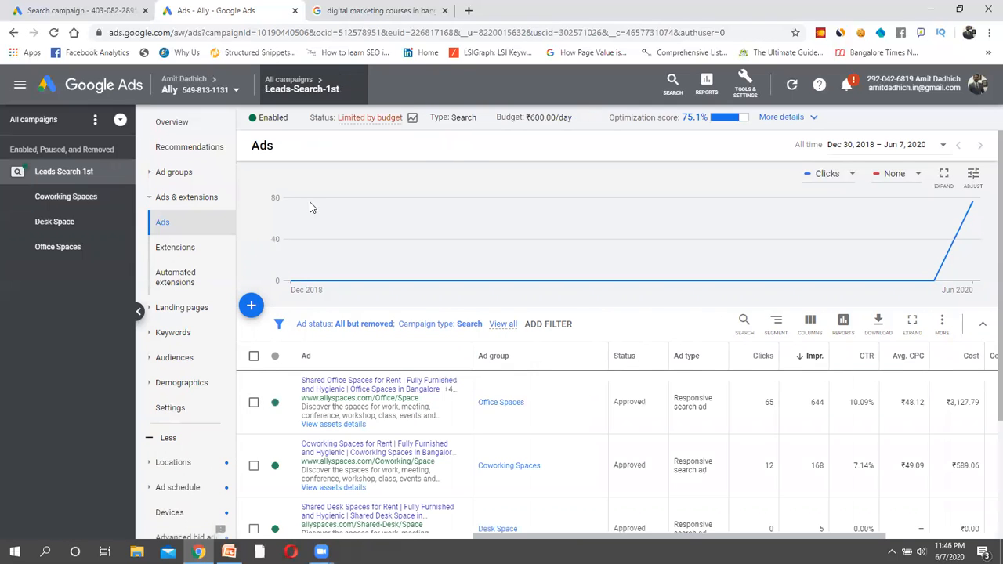
click(175, 172)
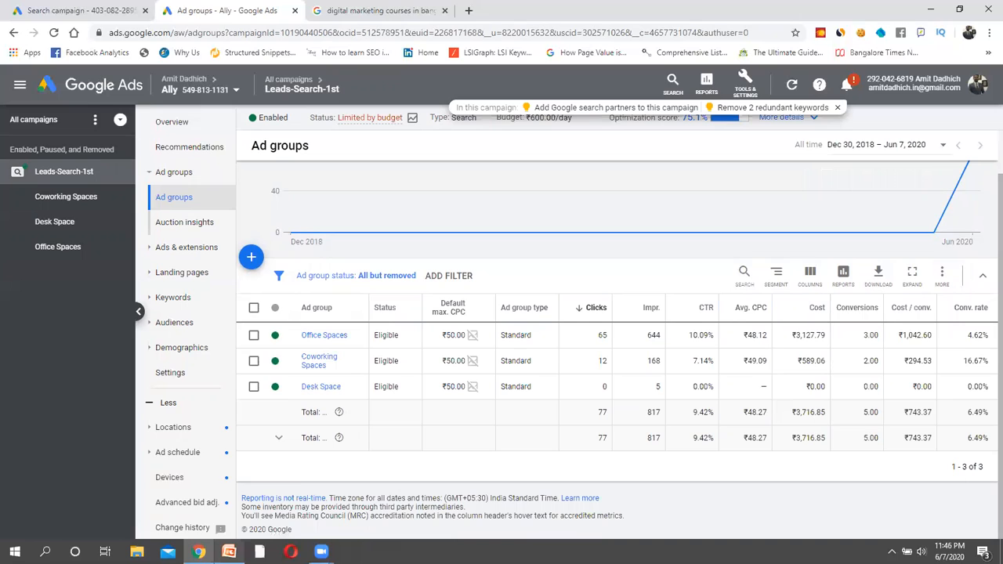
- Switch to PowerPoint, present the Google Search campaign structure slide, advance to the search ad types slide, and end the show
click(229, 552)
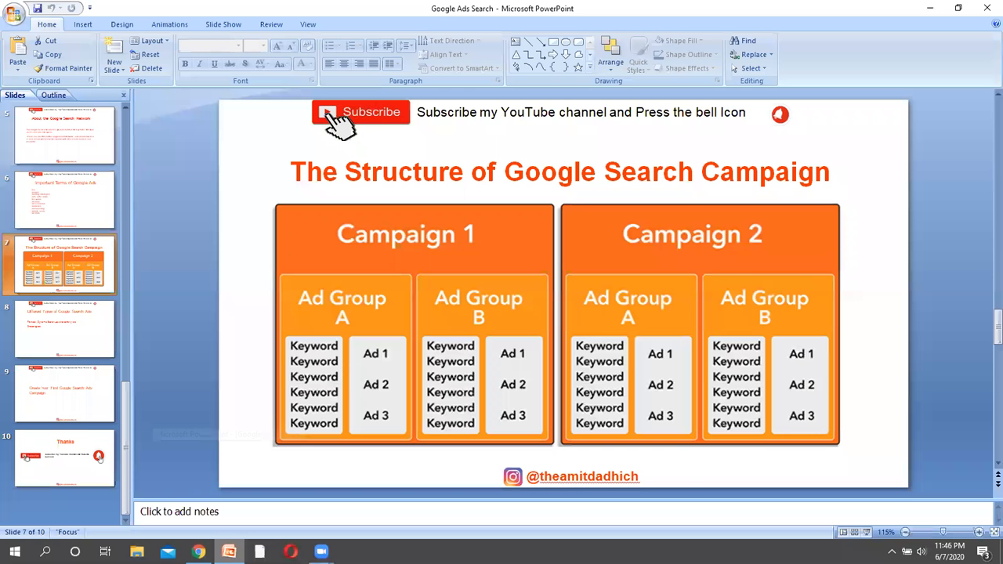
click(867, 532)
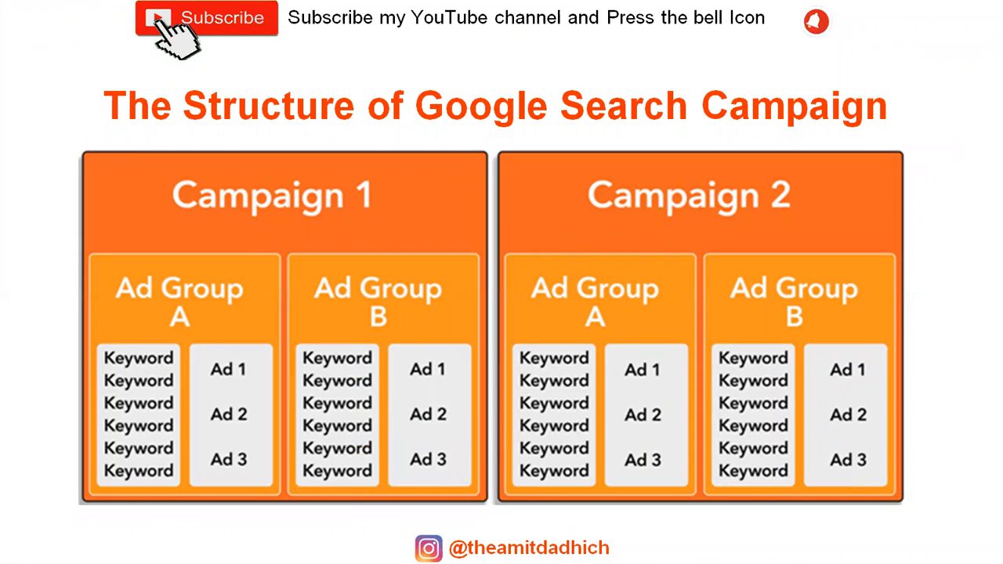
key(Right)
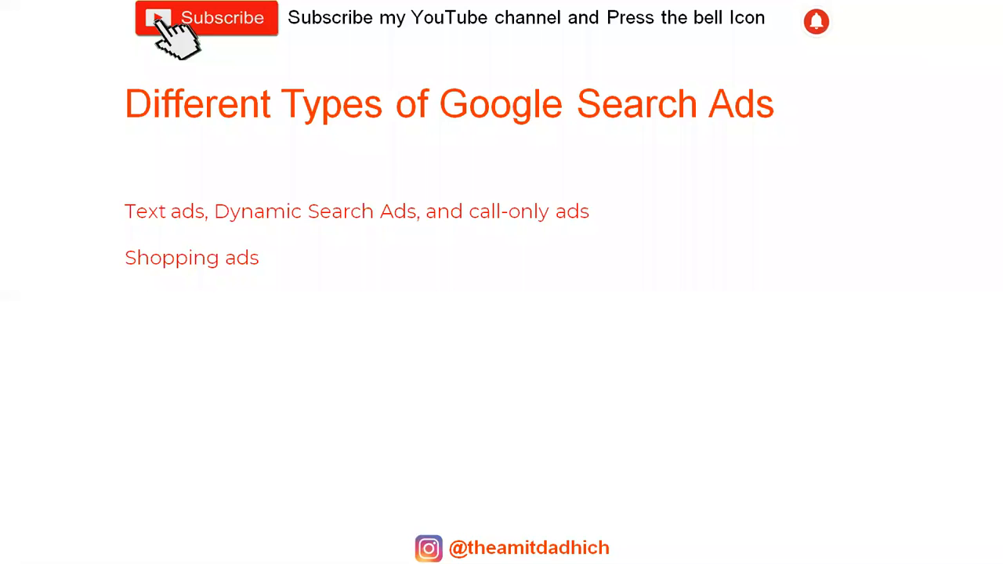
key(Escape)
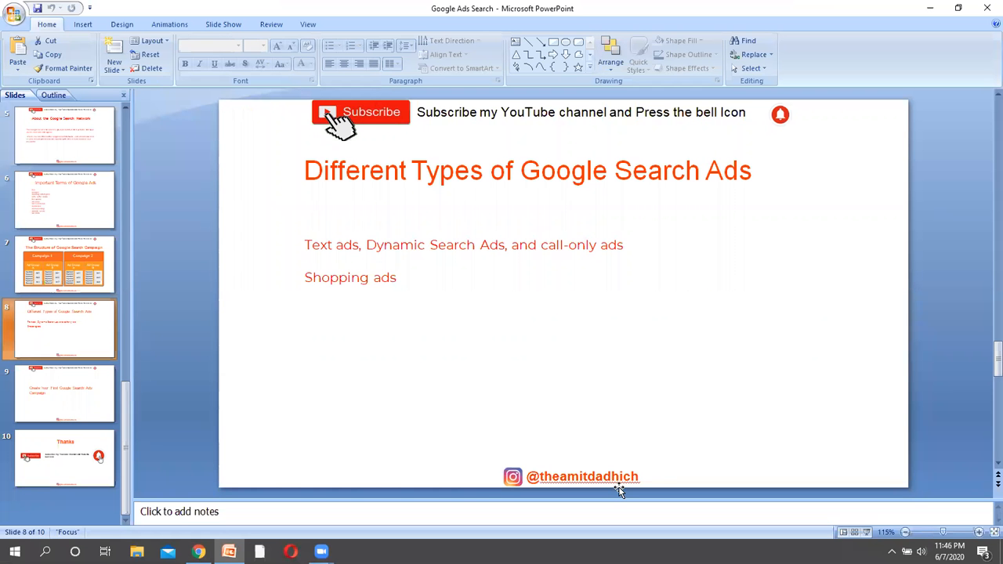
- Show the Google results for "digital marketing courses in bangalore" in Chrome and return to the PowerPoint presentation
key(alt+Tab)
click(385, 11)
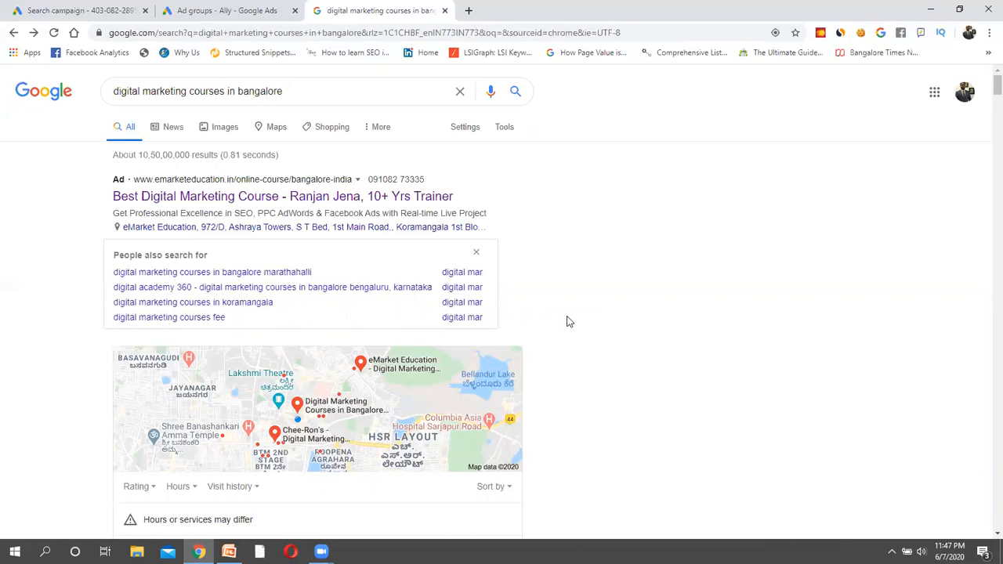
click(229, 551)
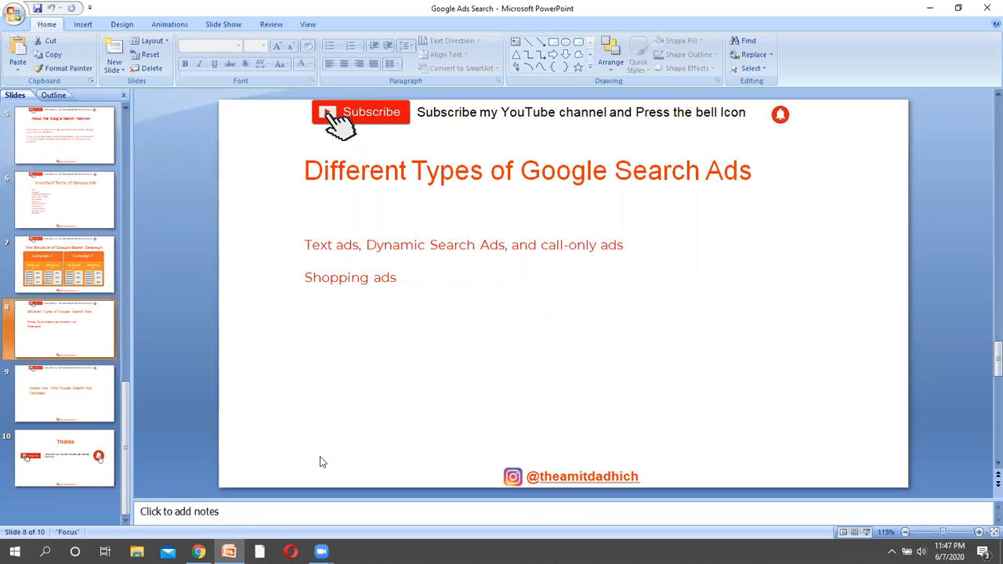
- Switch to Chrome and leave the unsaved Leads-Search-10 campaign draft, discarding its changes
click(199, 552)
click(170, 8)
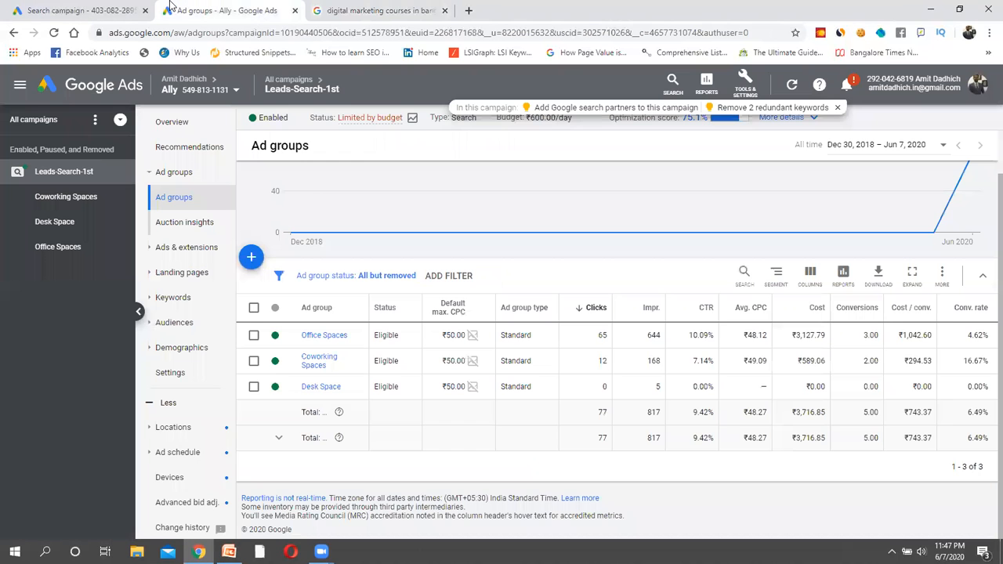
click(83, 9)
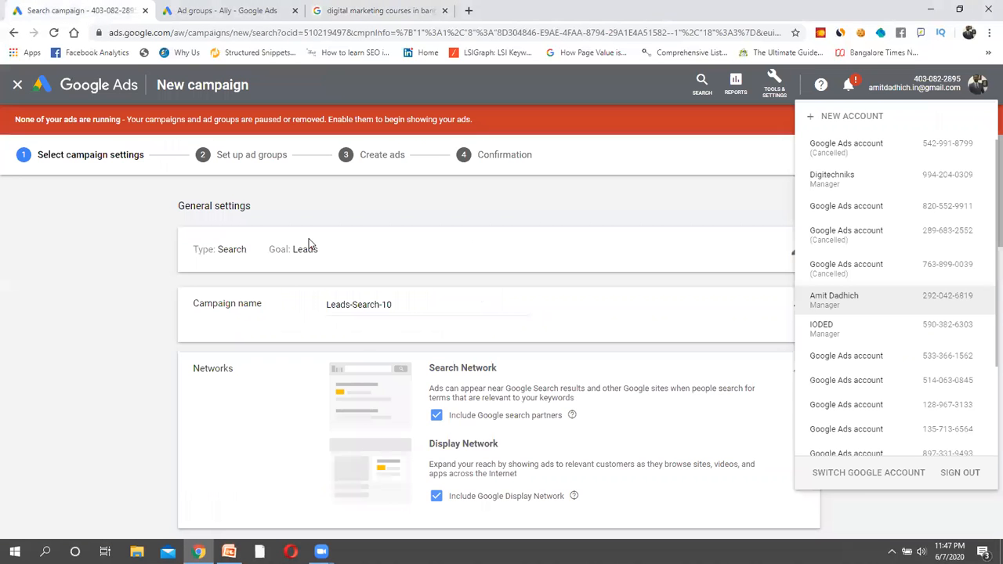
click(18, 85)
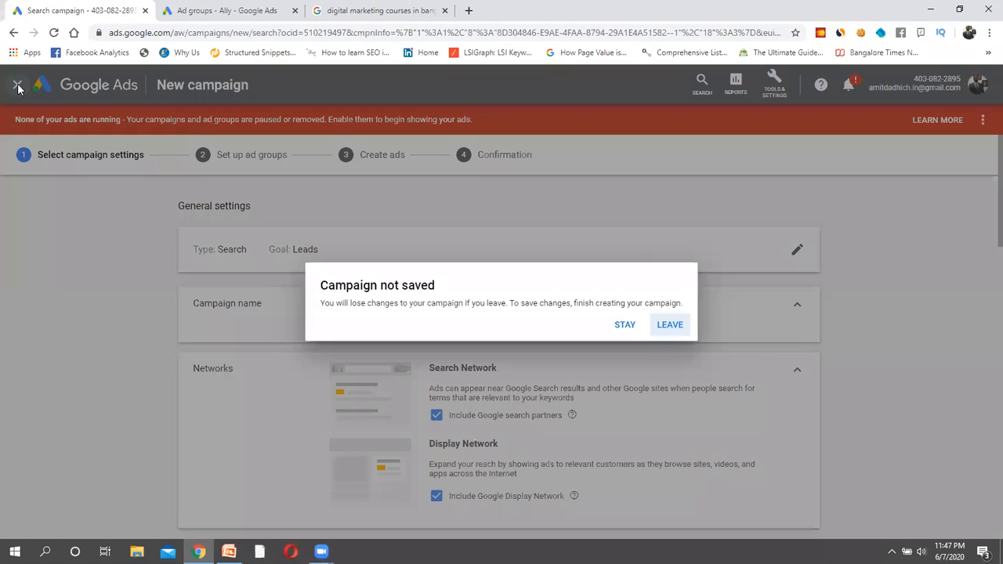
click(671, 324)
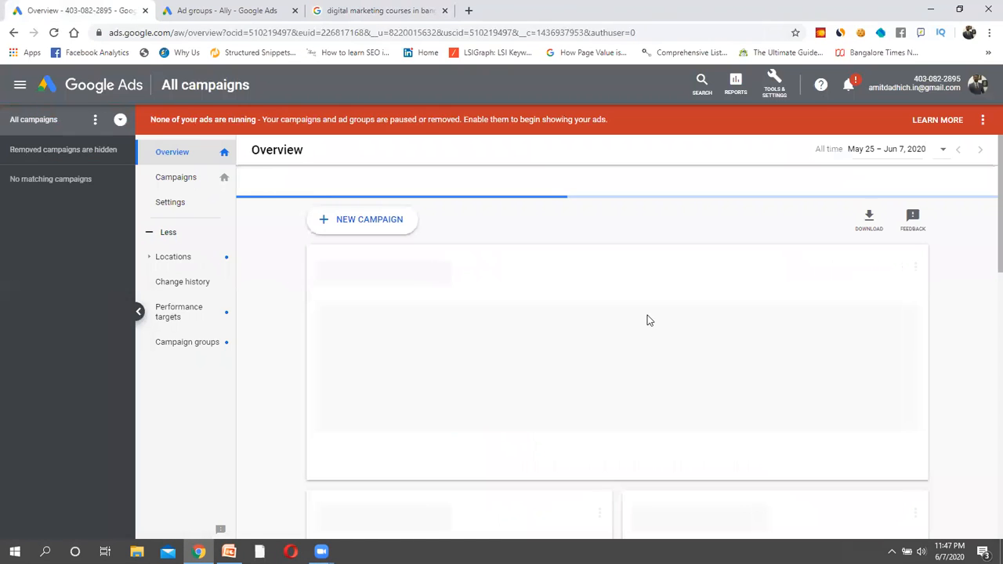
- Start a new campaign with the Leads goal and the Search campaign type
click(384, 229)
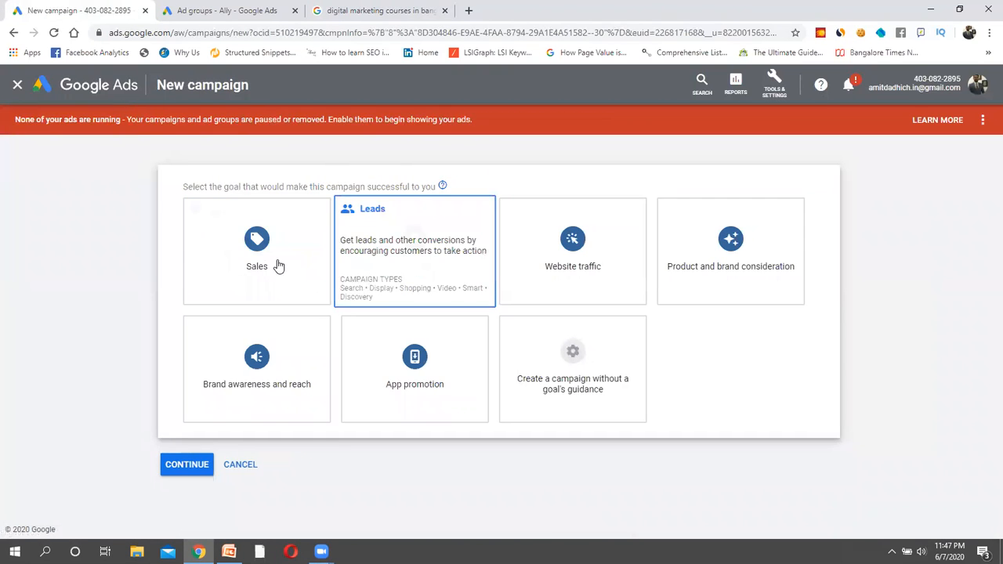
click(359, 268)
click(271, 280)
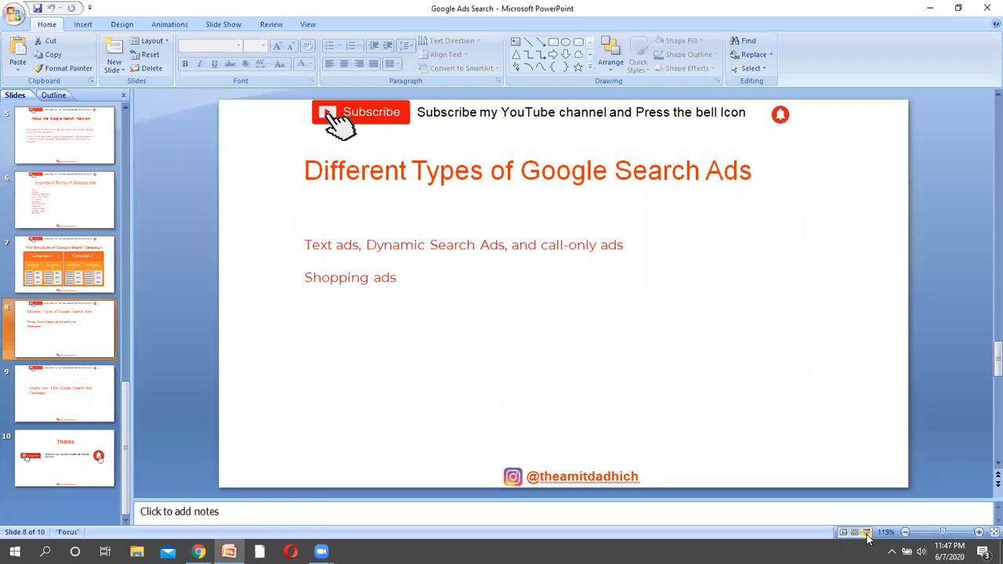
- Present the "Different Types of Google Search Ads" slide full screen in PowerPoint and end the show
key(shift+F5)
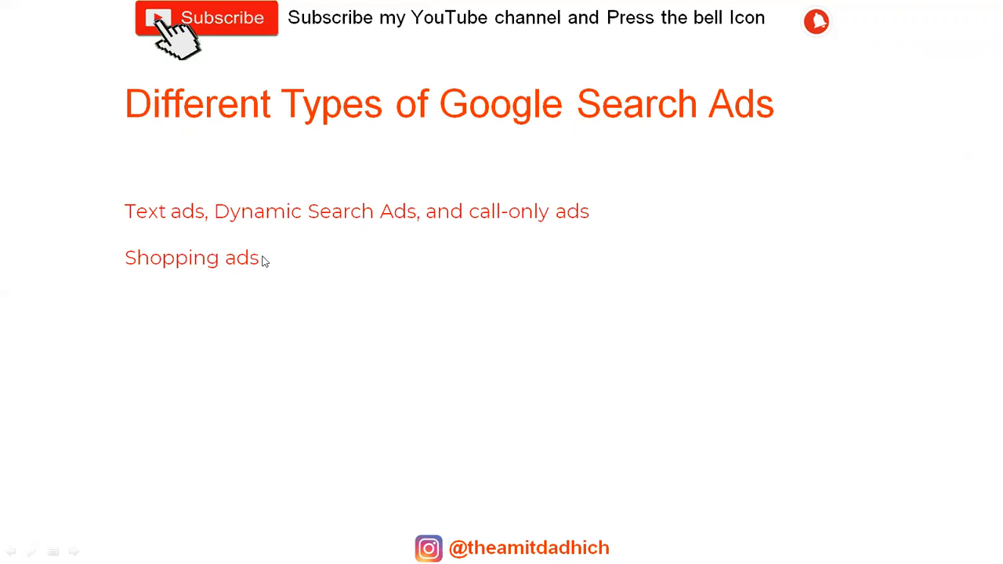
key(Escape)
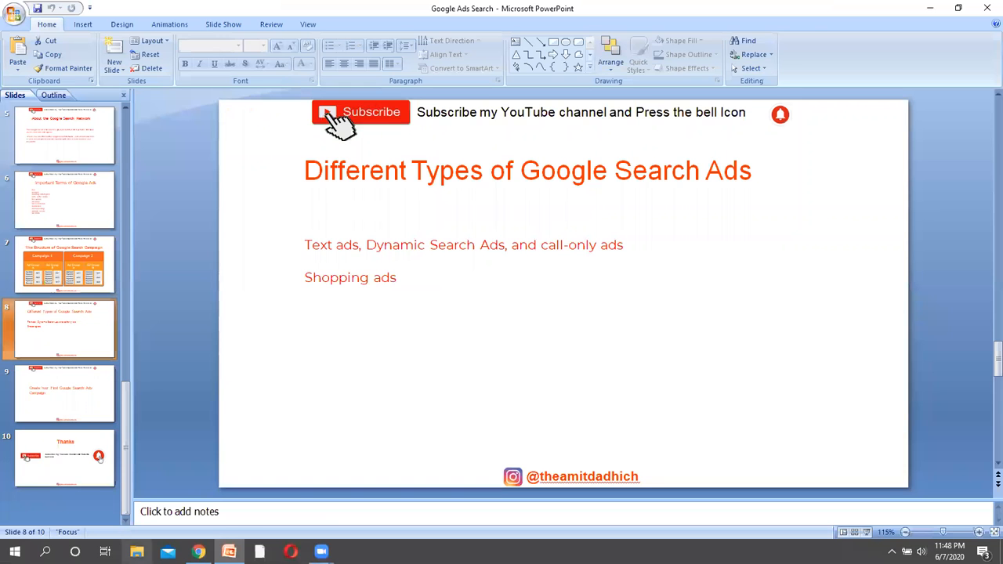
- Switch to Chrome, search Google for "leather bag", and look over the text and shopping ads in the results
click(198, 552)
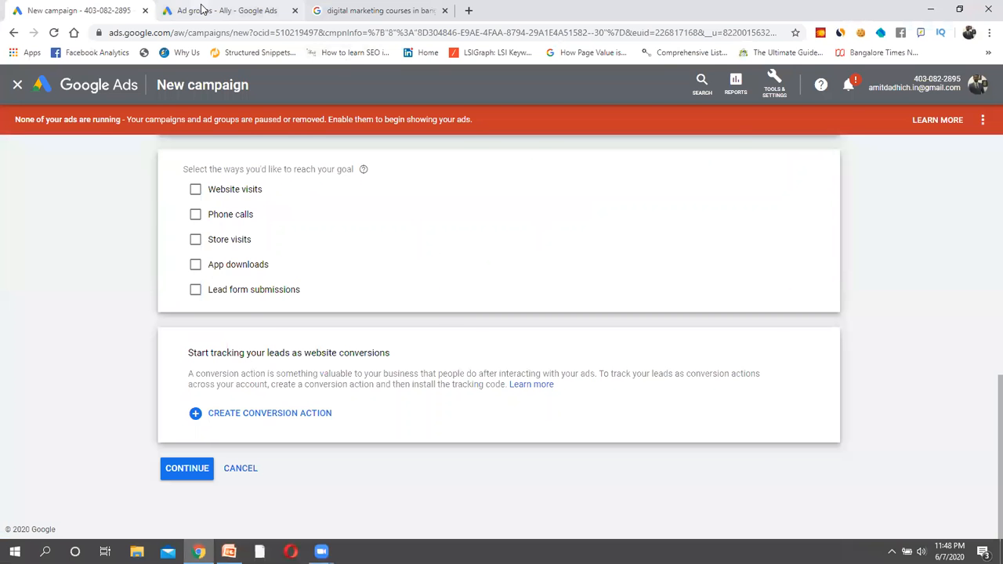
click(227, 10)
click(376, 10)
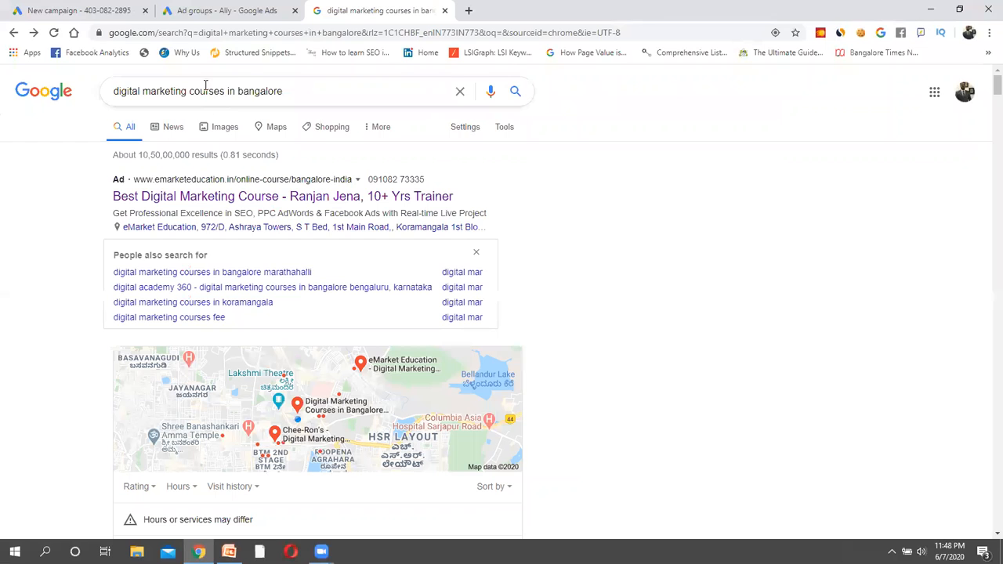
double_click(205, 90)
key(BackSpace)
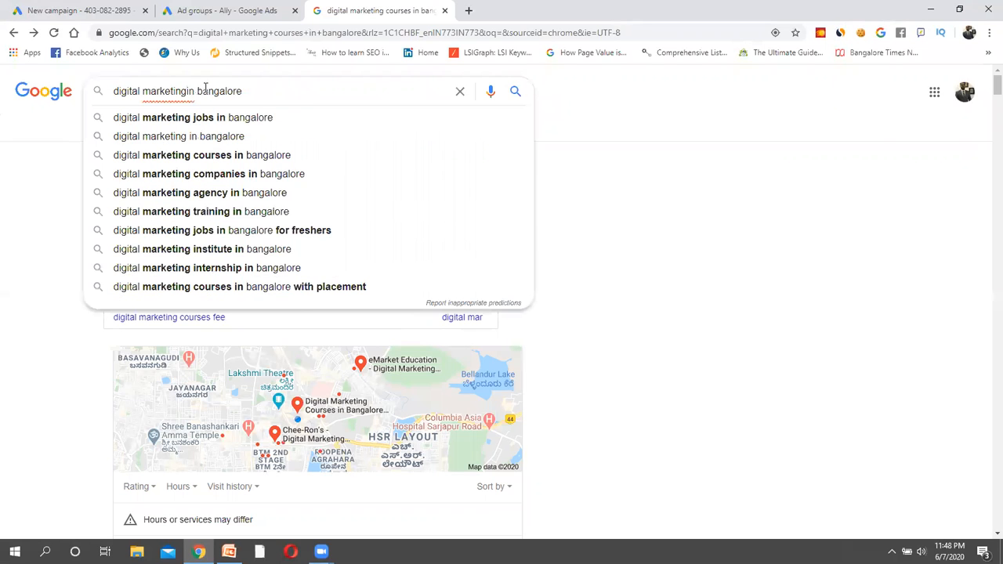
key(ctrl+a)
key(BackSpace)
text(leather)
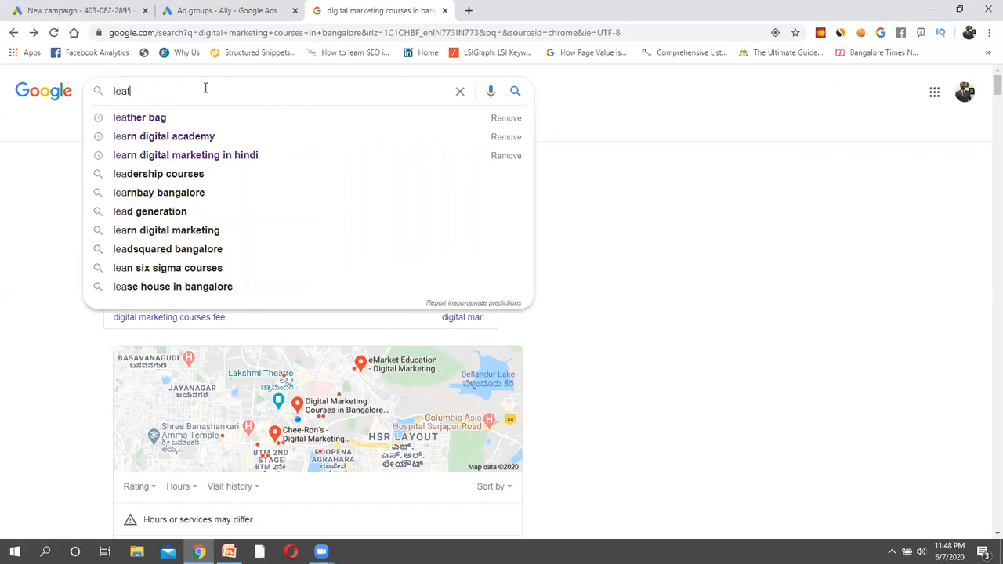
click(213, 118)
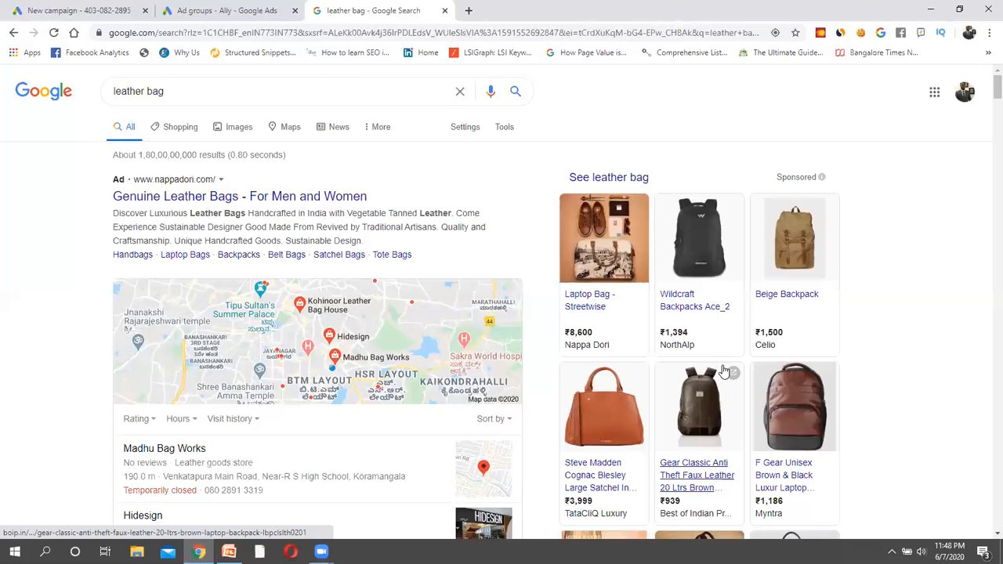
scroll(723, 370, down, 5)
scroll(721, 369, up, 5)
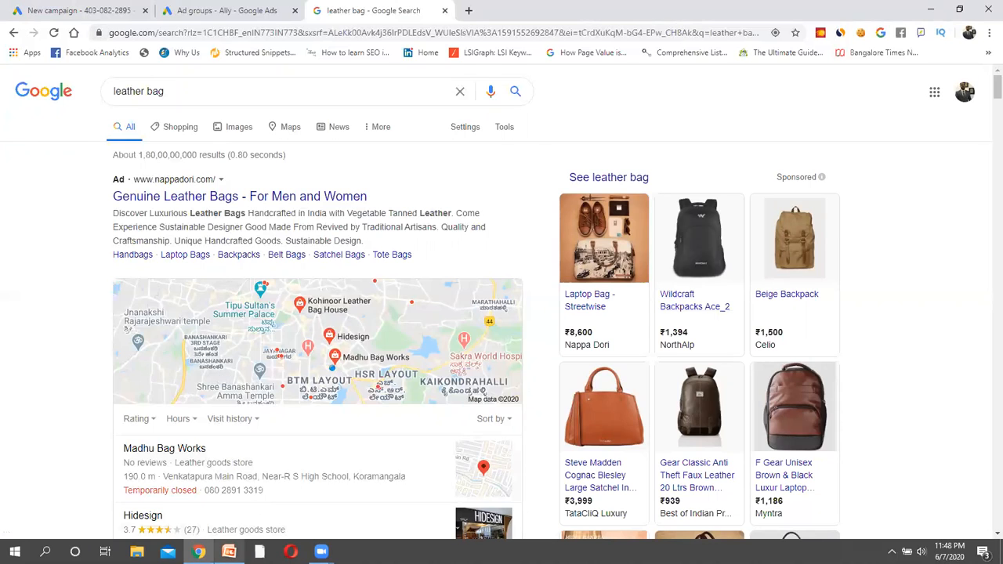
- Switch to PowerPoint, present from the search ad types slide to "Create Your First Google Search Ads Campaign", and end the show
click(229, 552)
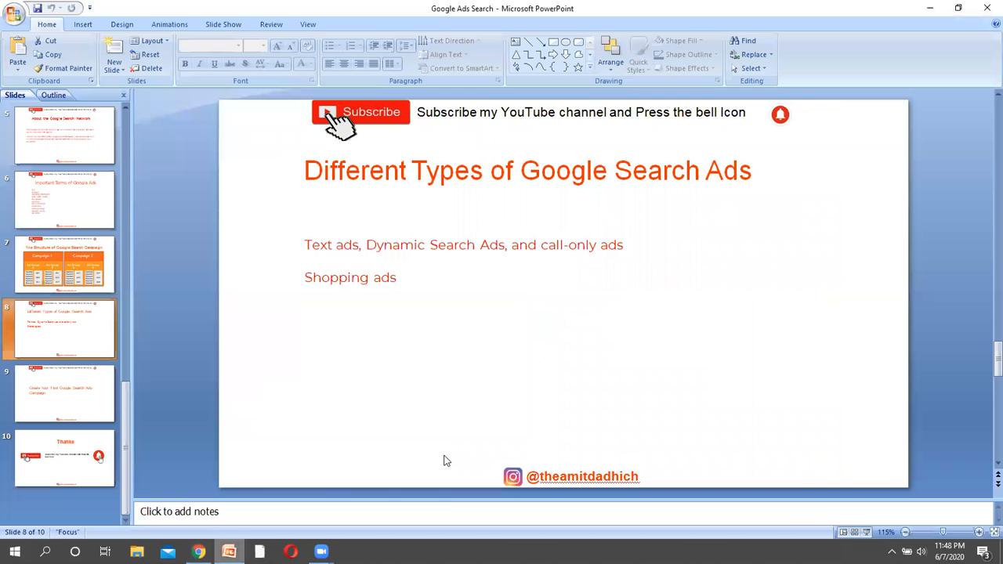
click(867, 532)
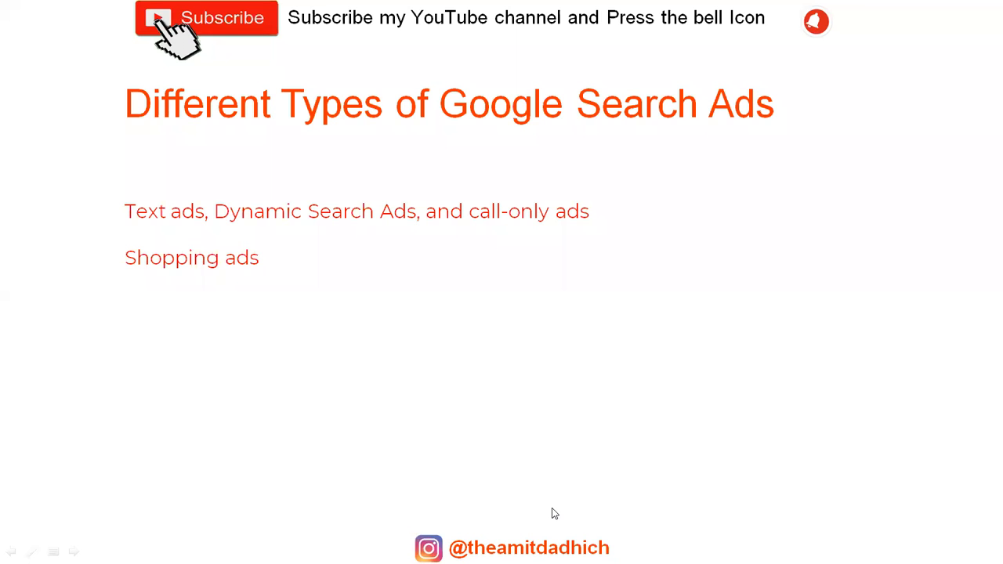
click(712, 374)
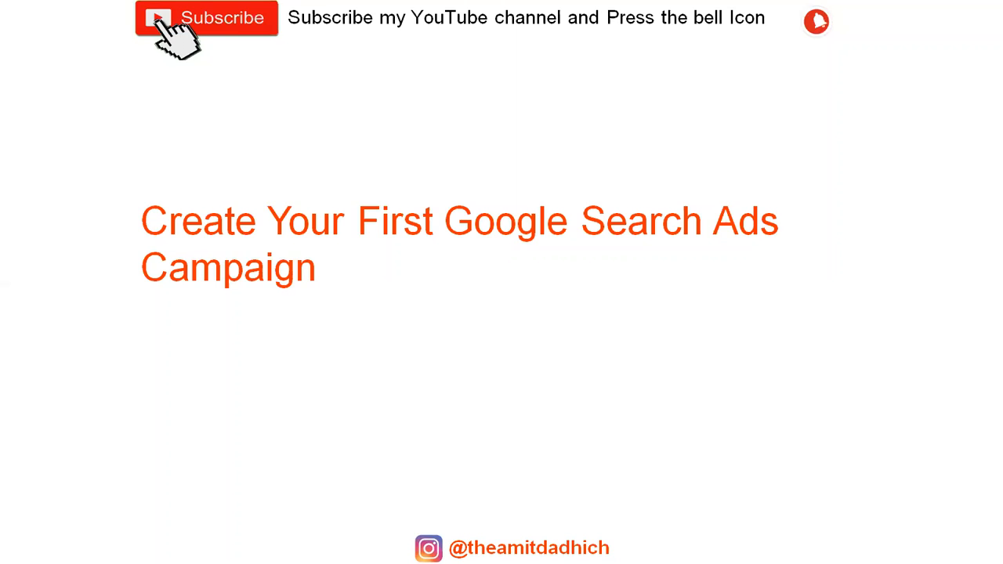
key(Escape)
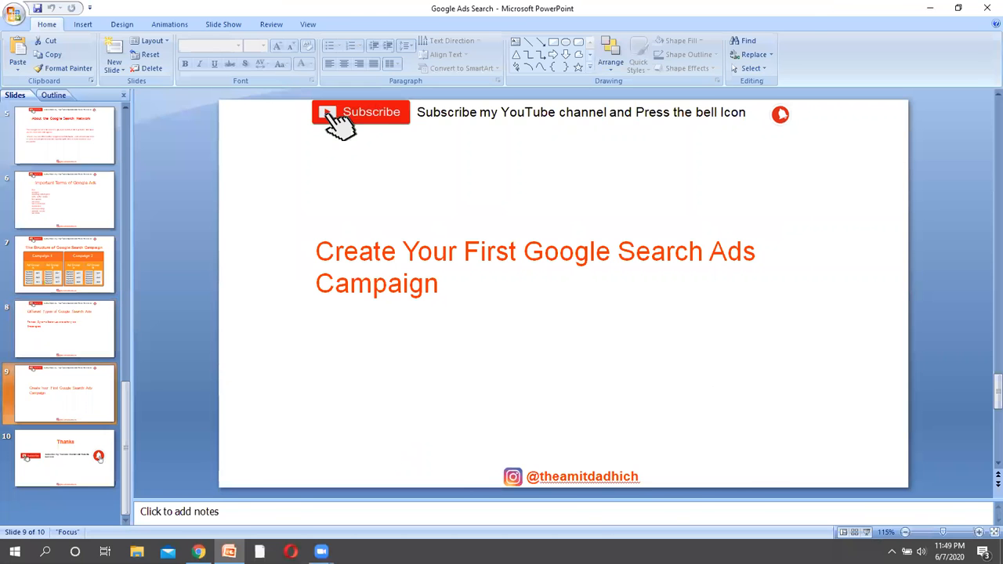
- Switch to Chrome and close the Ally ad groups and "leather bag" tabs, keeping only the new campaign page
click(199, 551)
click(284, 10)
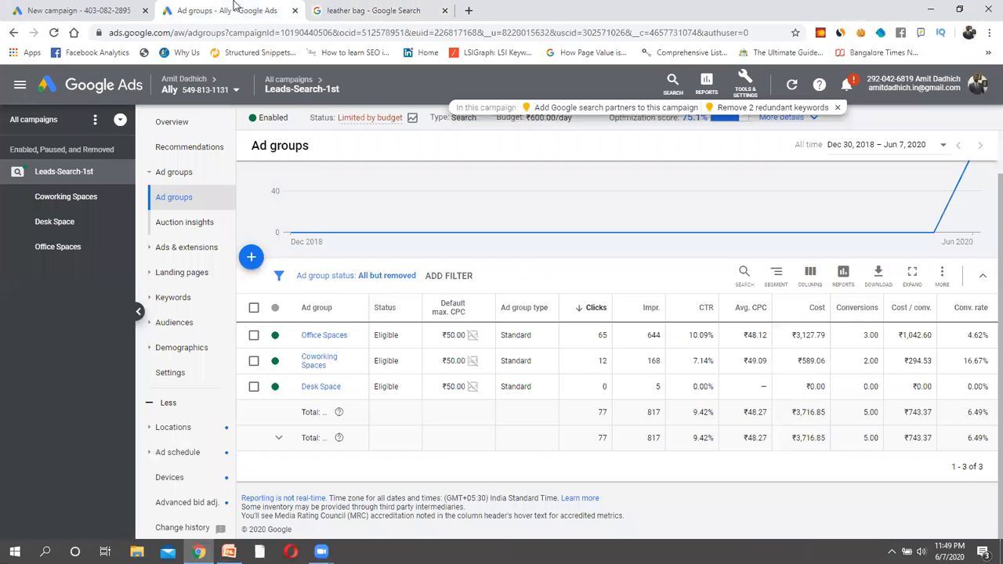
click(291, 11)
click(292, 11)
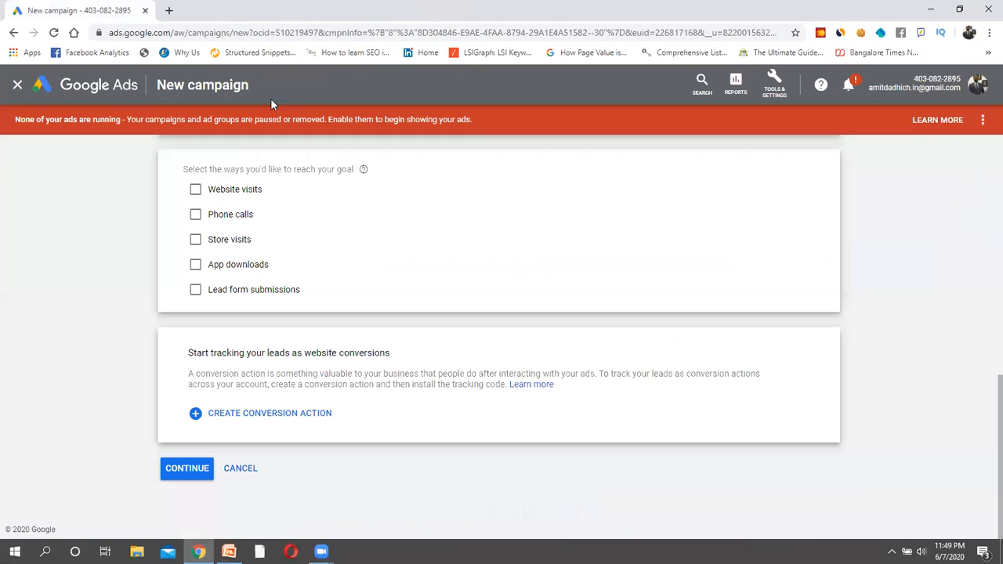
- Leave the current campaign draft and start a new campaign with Leads as its goal
click(18, 85)
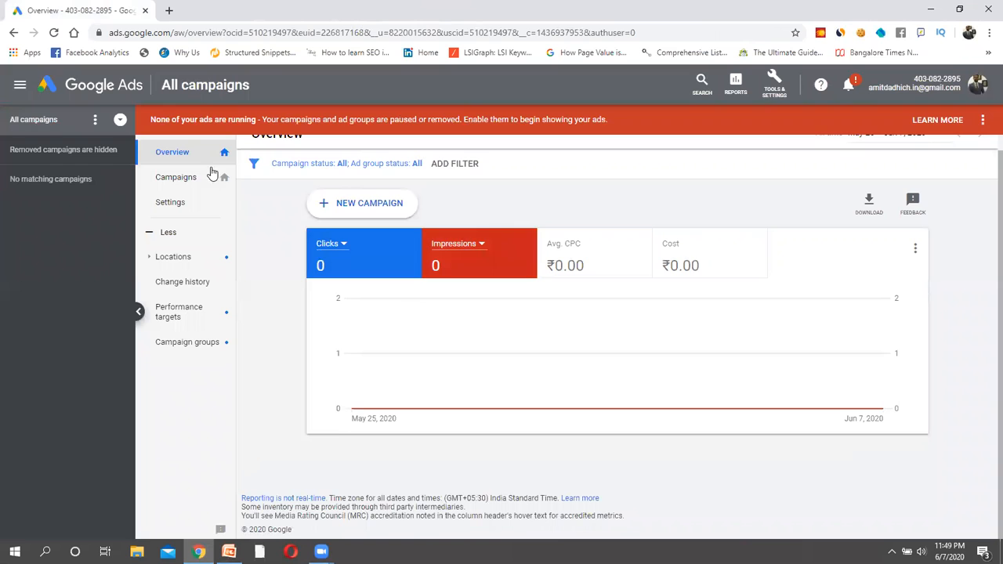
scroll(436, 269, up, 1)
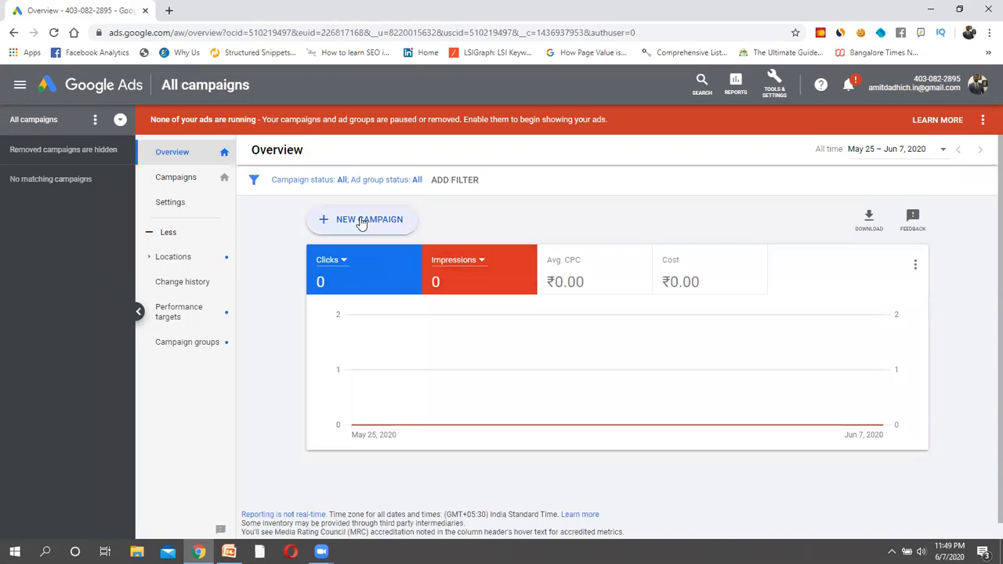
click(362, 224)
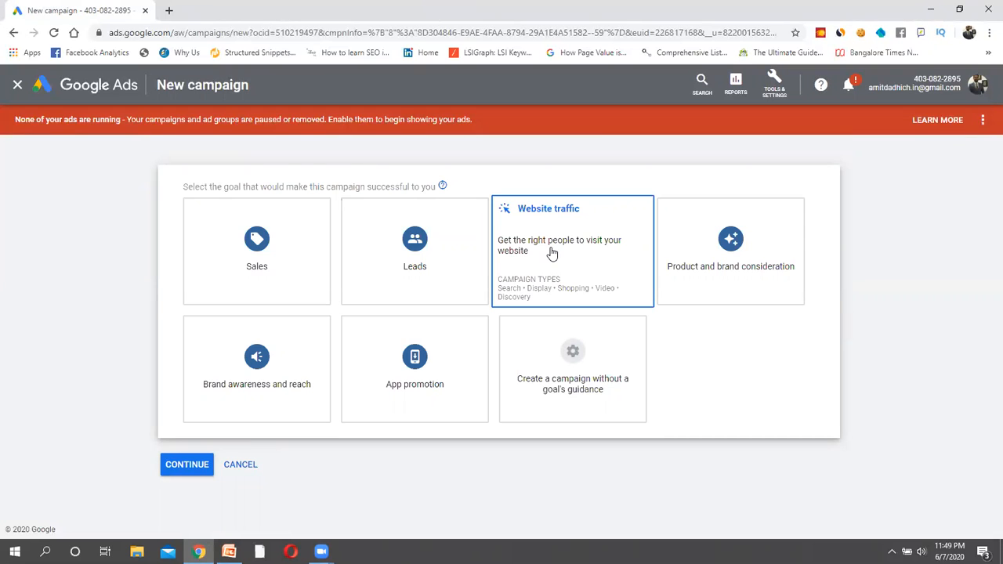
click(415, 284)
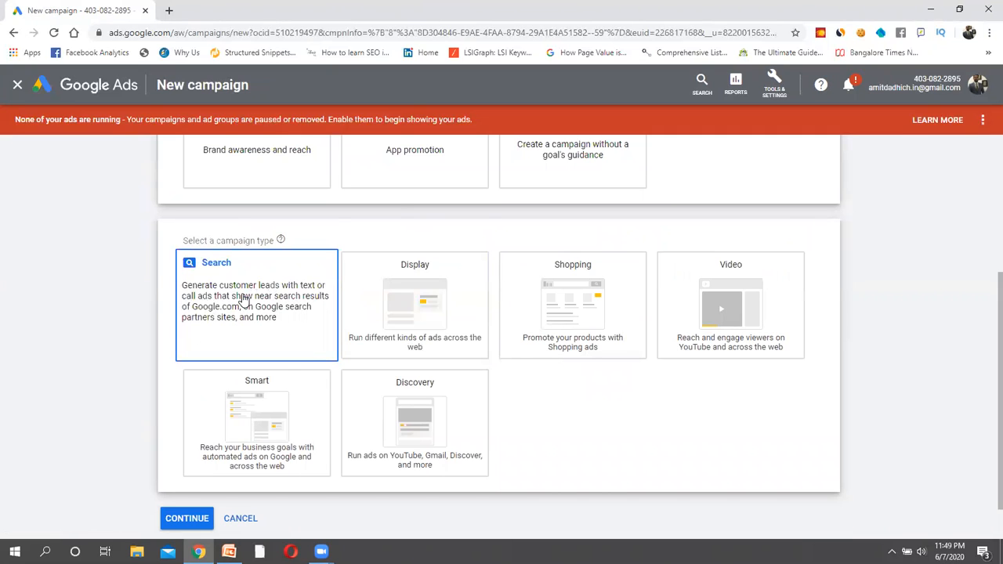
- Choose Search as the campaign type and look over the ways to reach the goal
scroll(394, 197, up, 3)
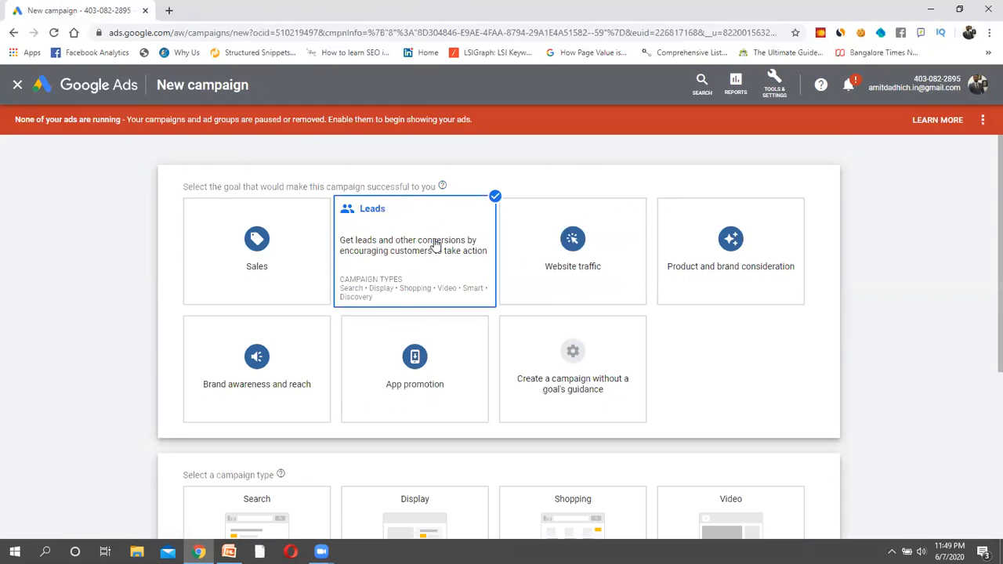
scroll(436, 245, down, 2)
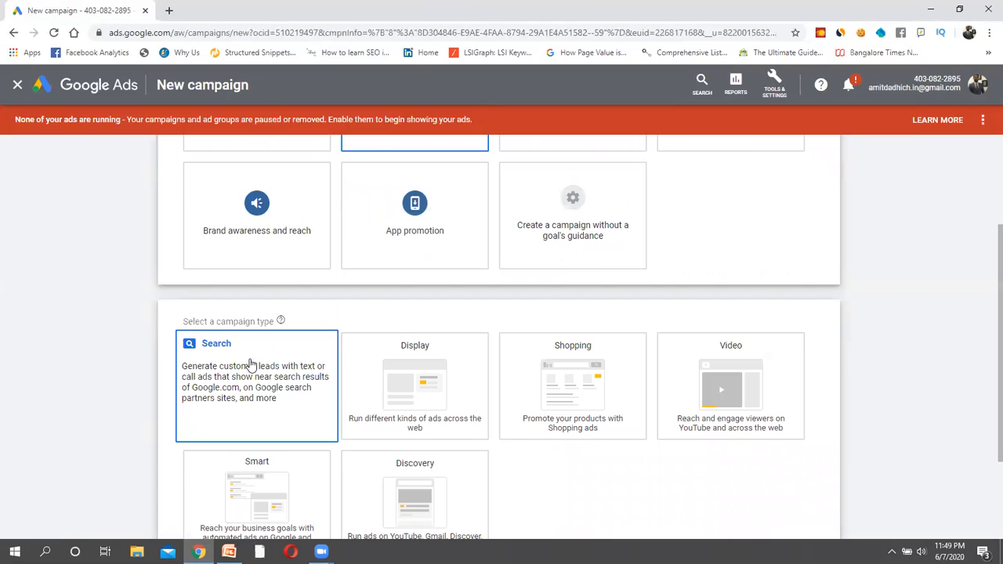
scroll(410, 376, up, 2)
scroll(410, 348, down, 4)
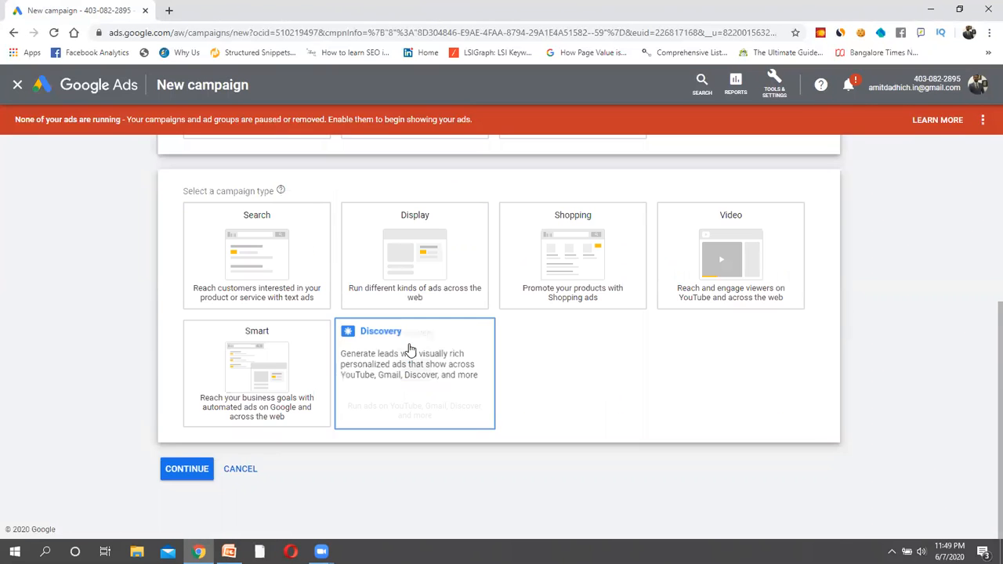
click(267, 282)
scroll(424, 372, down, 2)
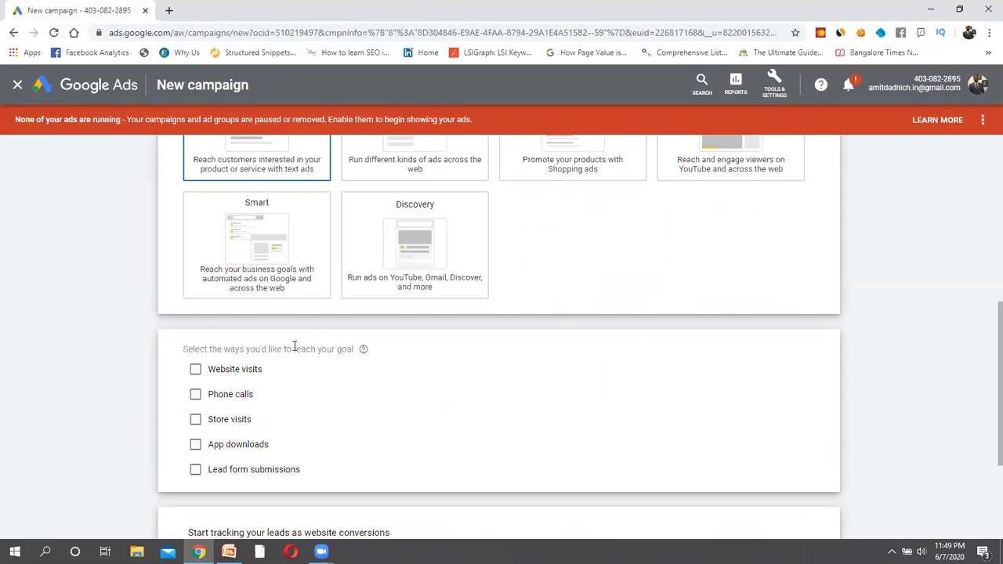
scroll(320, 329, down, 2)
scroll(320, 329, up, 2)
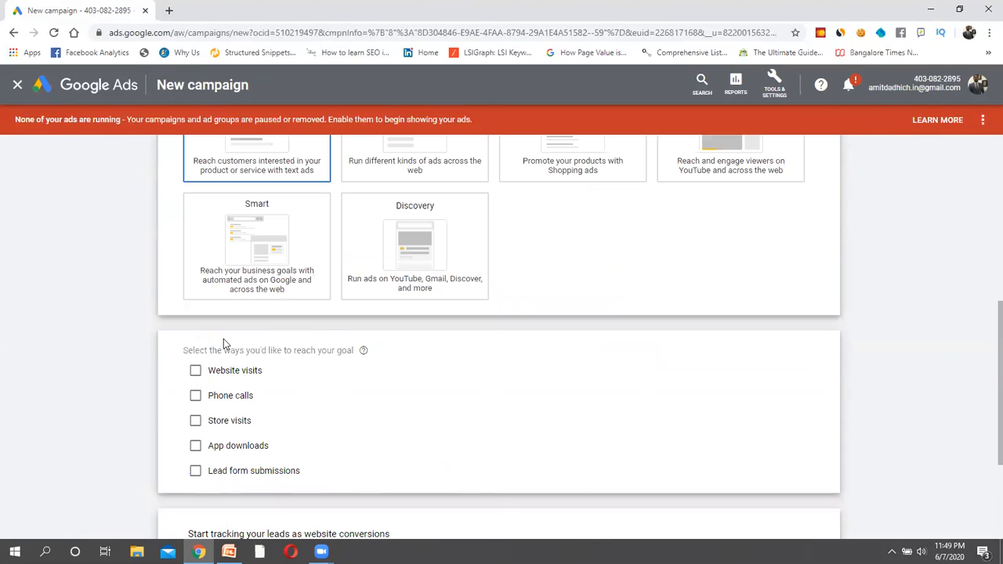
- Try the Website visits, Phone calls, Store visits and Lead form submissions options for reaching the goal, and clear them again
click(195, 372)
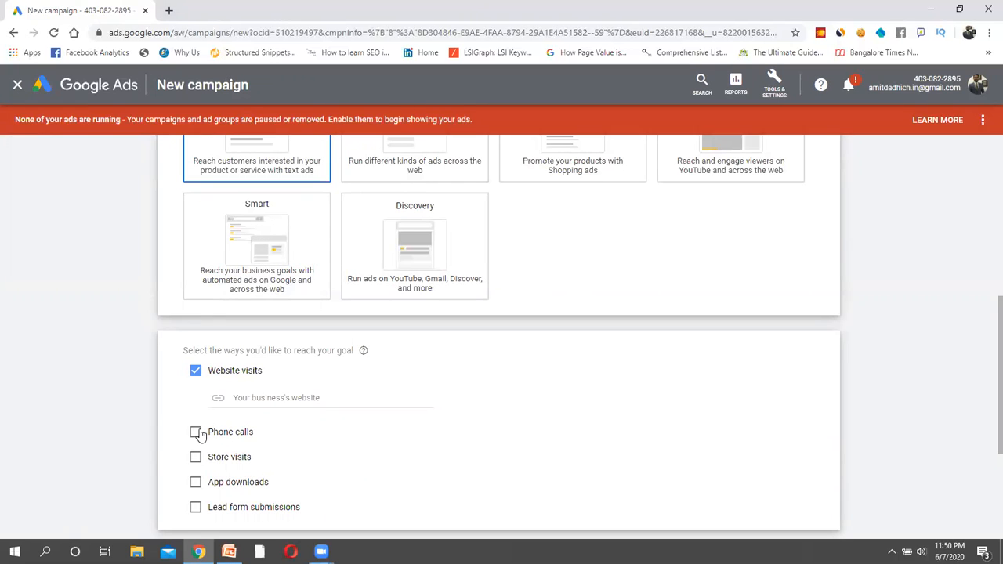
click(196, 432)
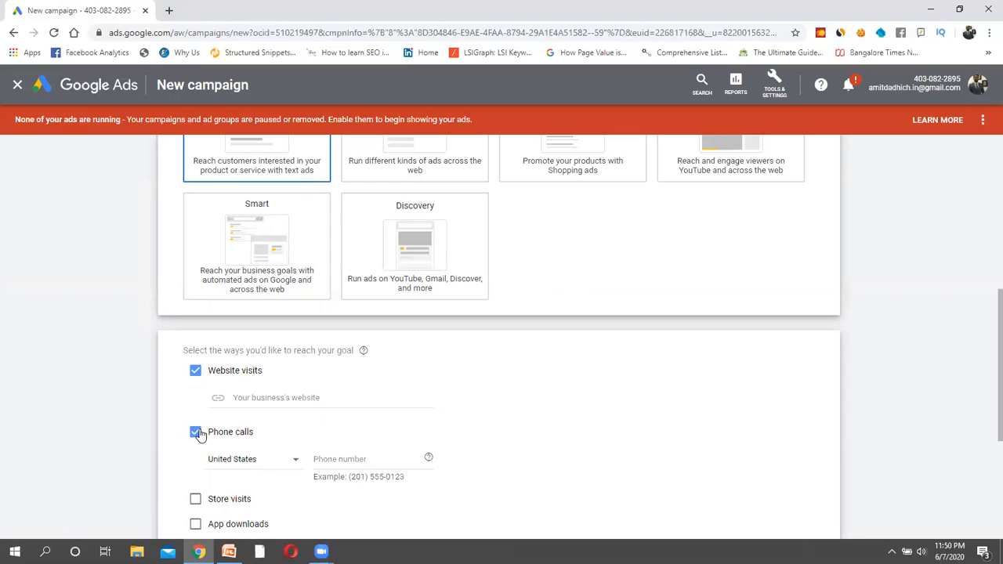
click(196, 433)
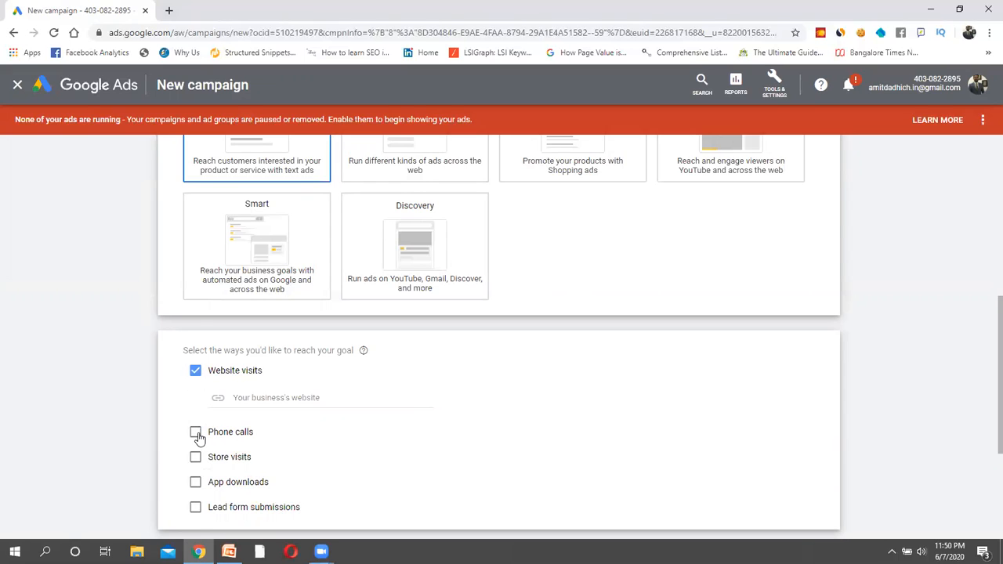
click(196, 432)
click(196, 432)
click(195, 371)
click(196, 424)
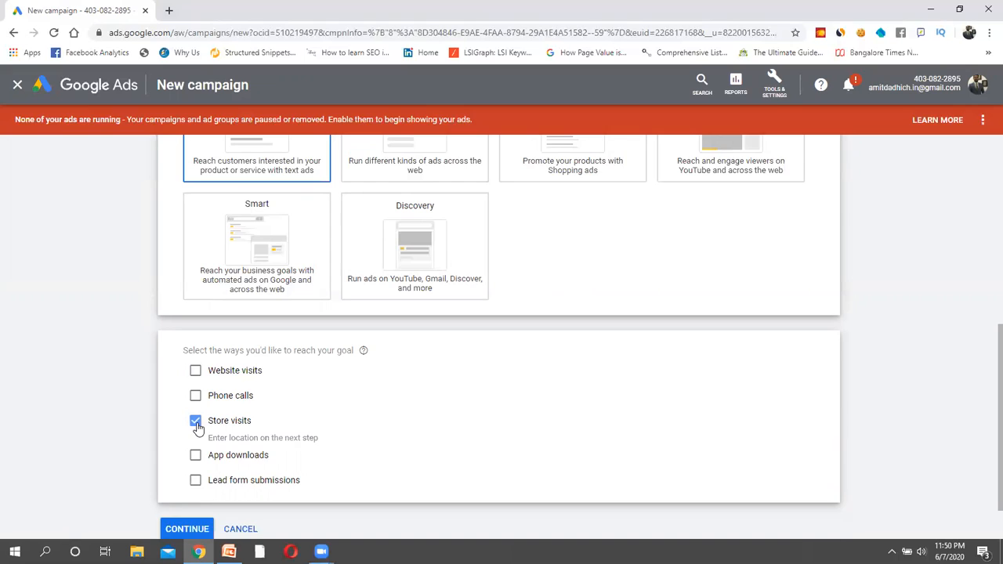
click(196, 423)
click(195, 471)
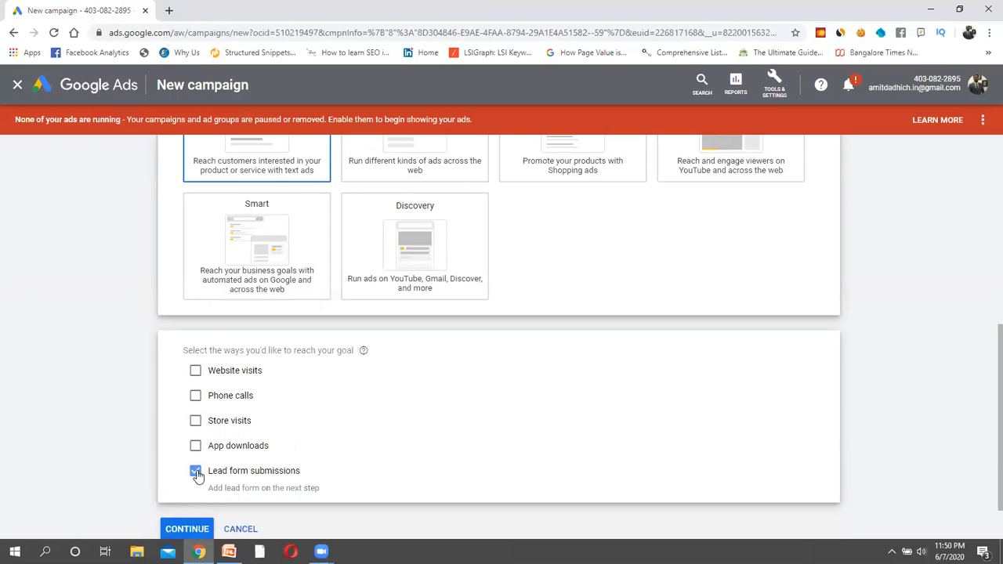
scroll(271, 470, down, 1)
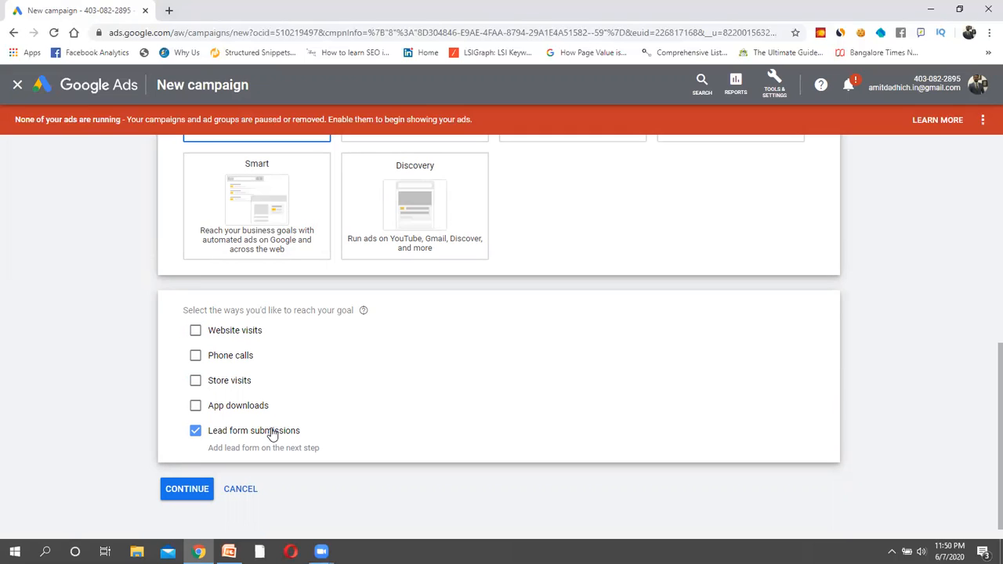
click(196, 431)
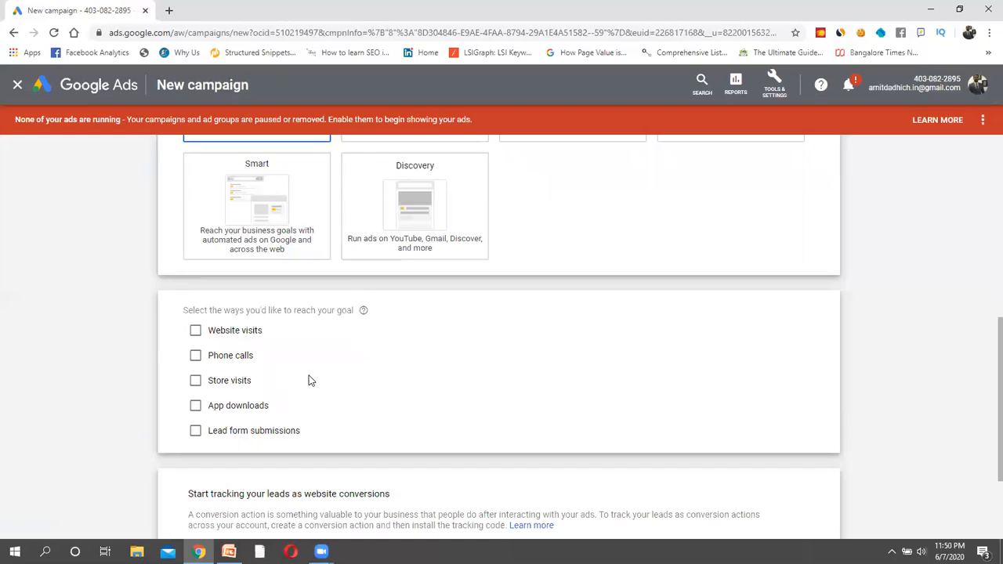
- Select Website visits as the way to reach the goal and open the Digital Marketing Consultant website in a new browser tab
click(197, 334)
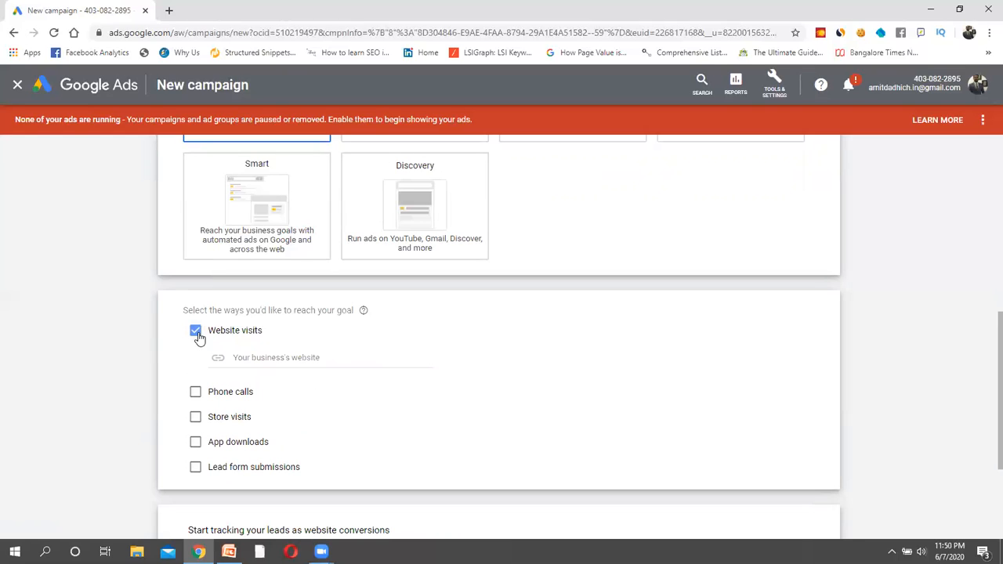
click(168, 11)
text(amitdadhich.com)
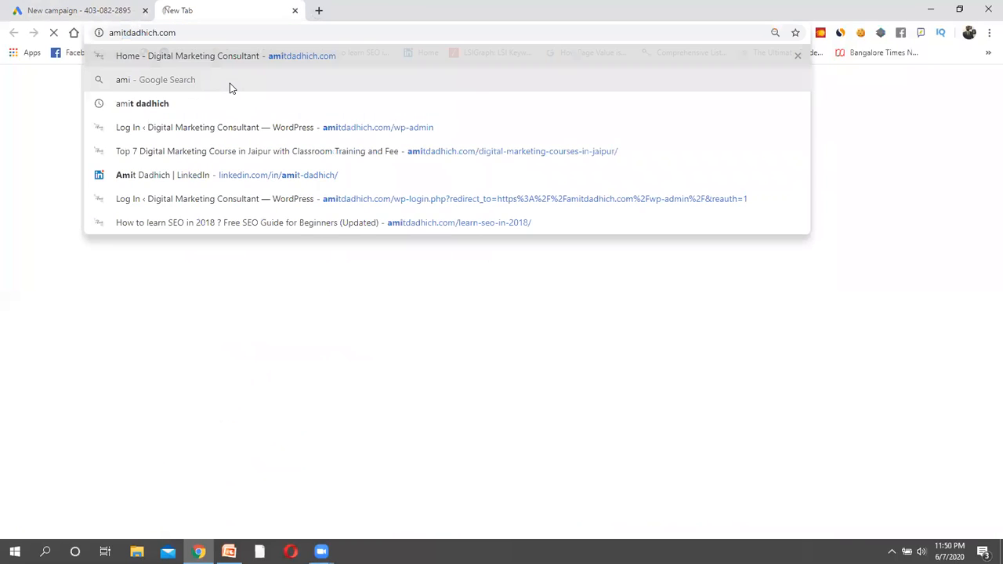
key(Return)
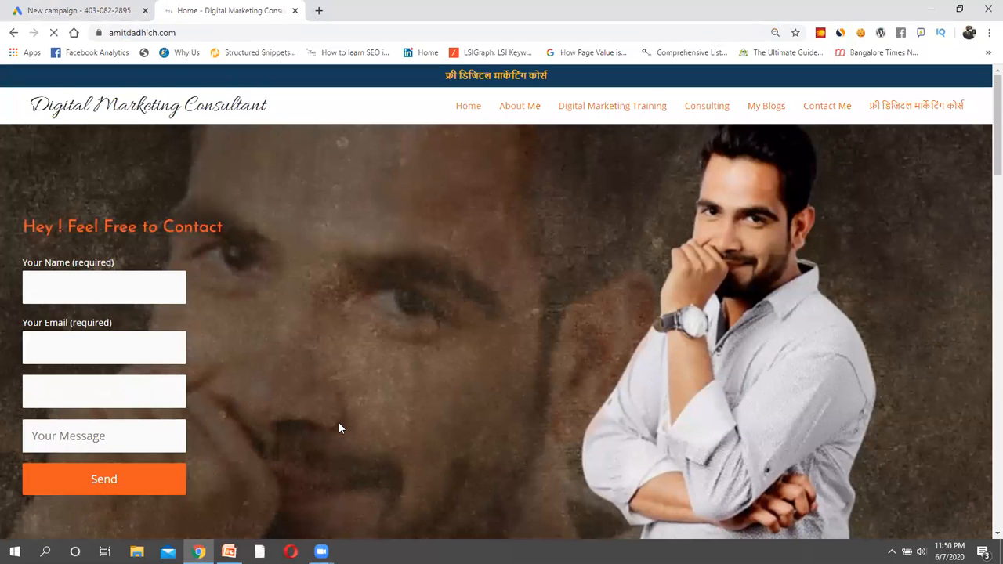
- Copy the consultant site's address into the campaign's business website field and continue to the campaign settings
click(118, 11)
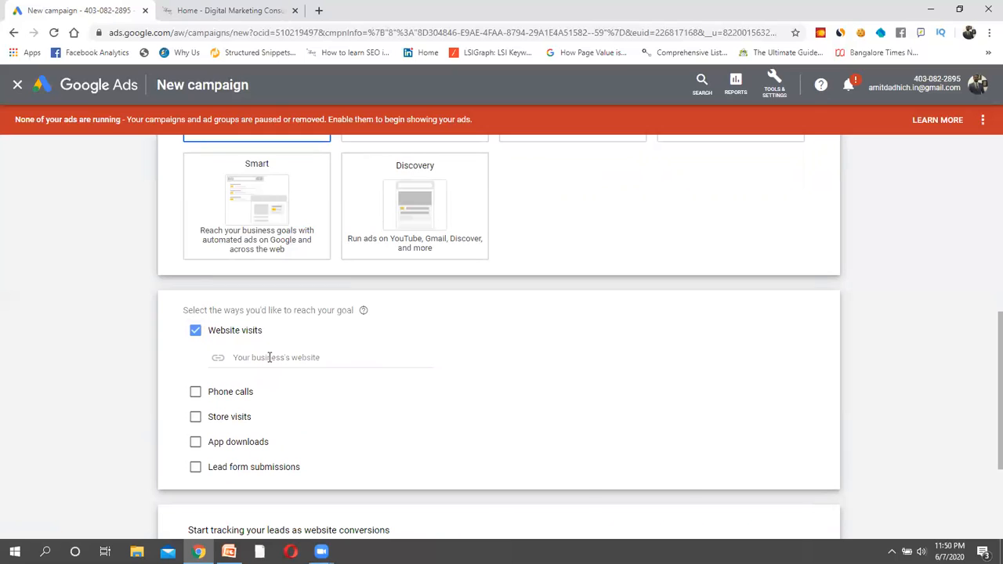
click(227, 10)
click(214, 32)
key(ctrl+c)
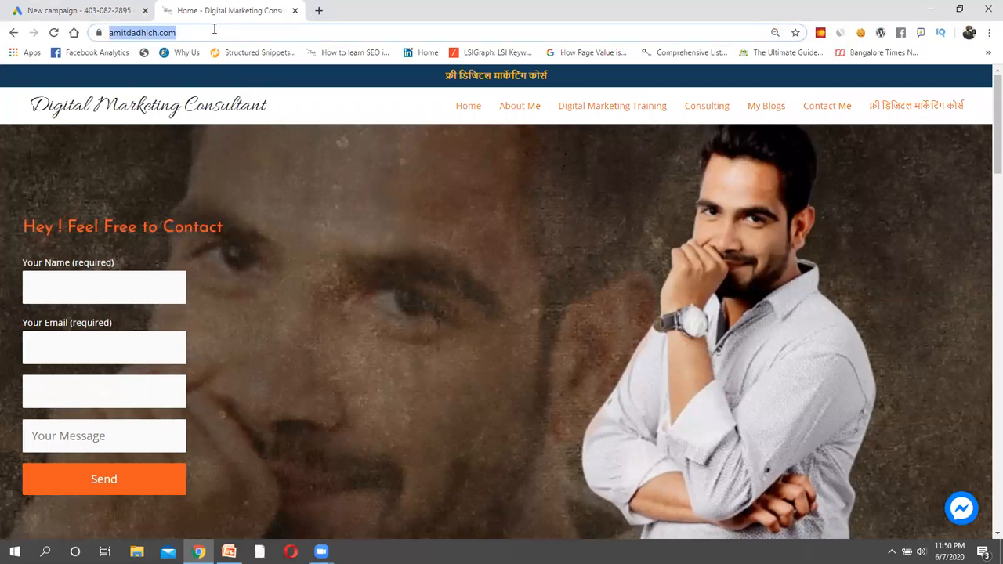
click(78, 10)
click(298, 354)
key(ctrl+v)
click(549, 356)
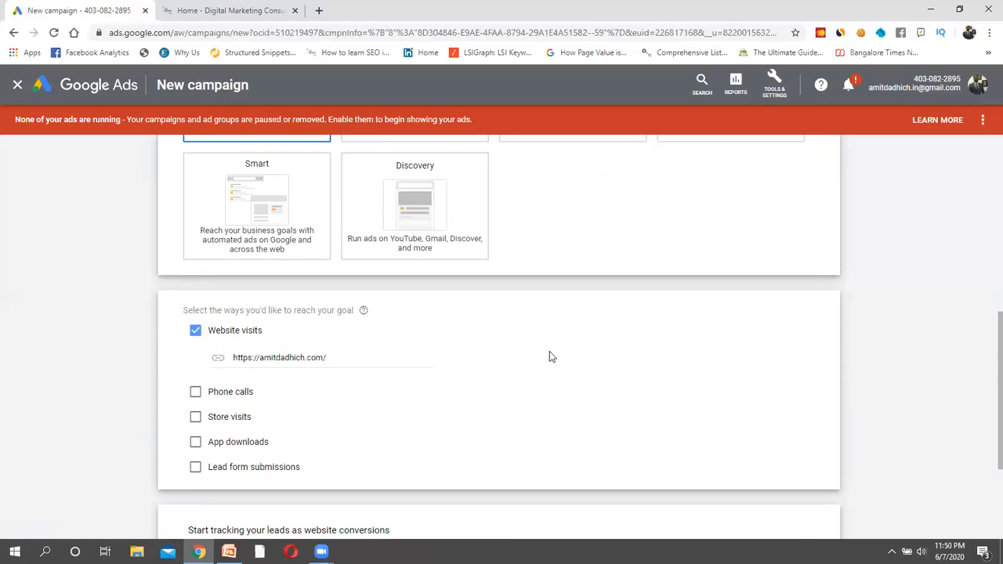
scroll(549, 357, down, 3)
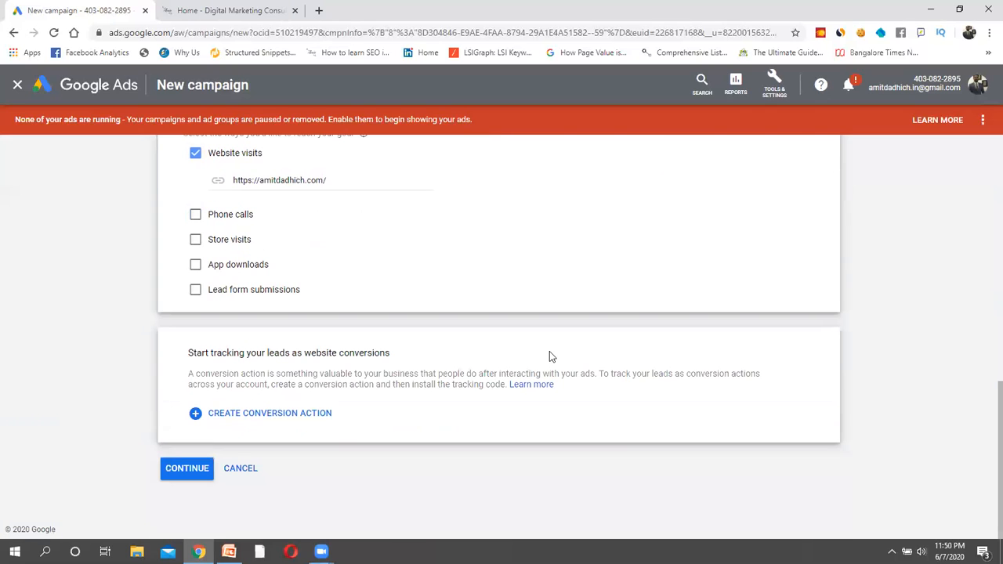
click(186, 468)
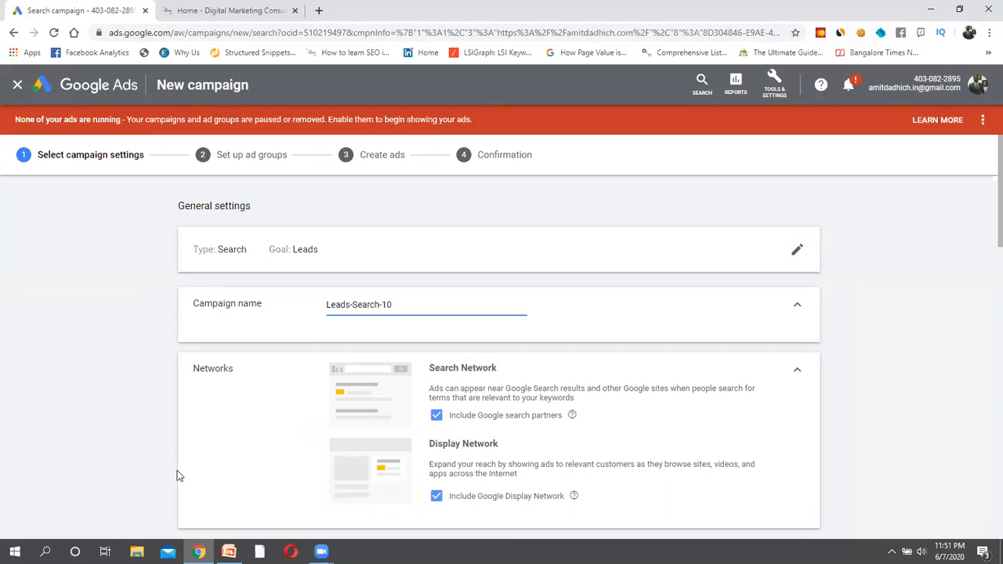
- Replace the default campaign name with "ABC Free Course Search"
triple_click(344, 304)
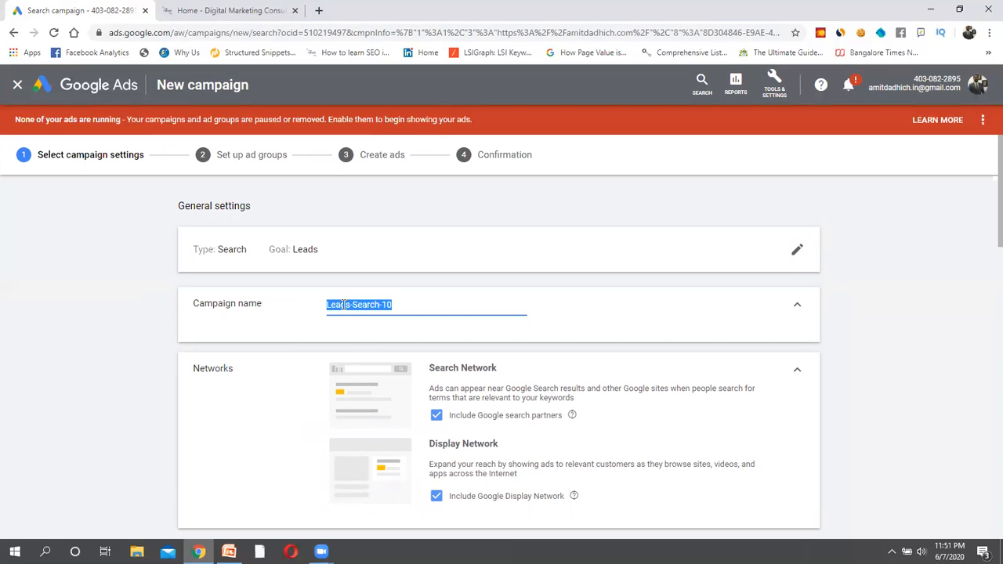
key(BackSpace)
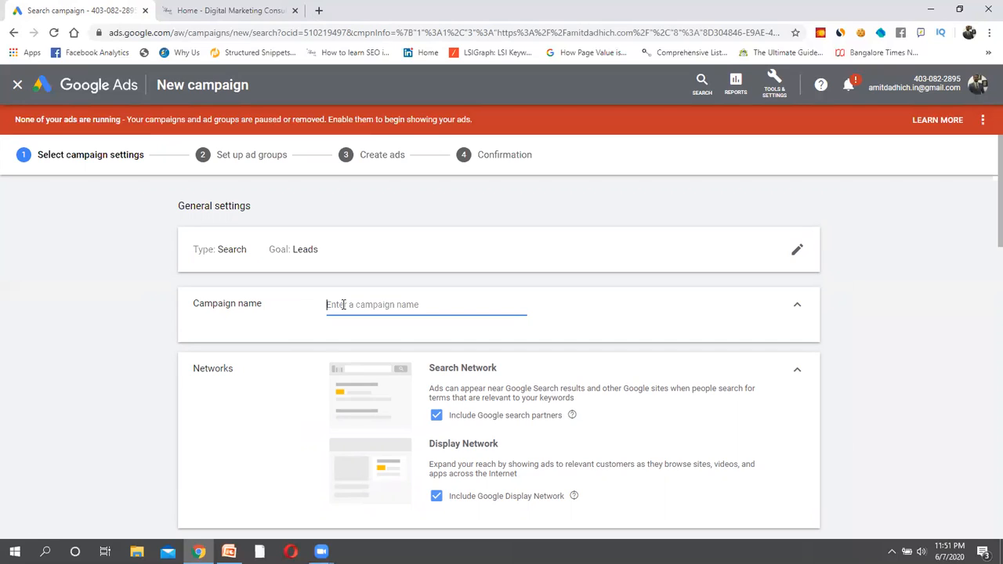
text(A)
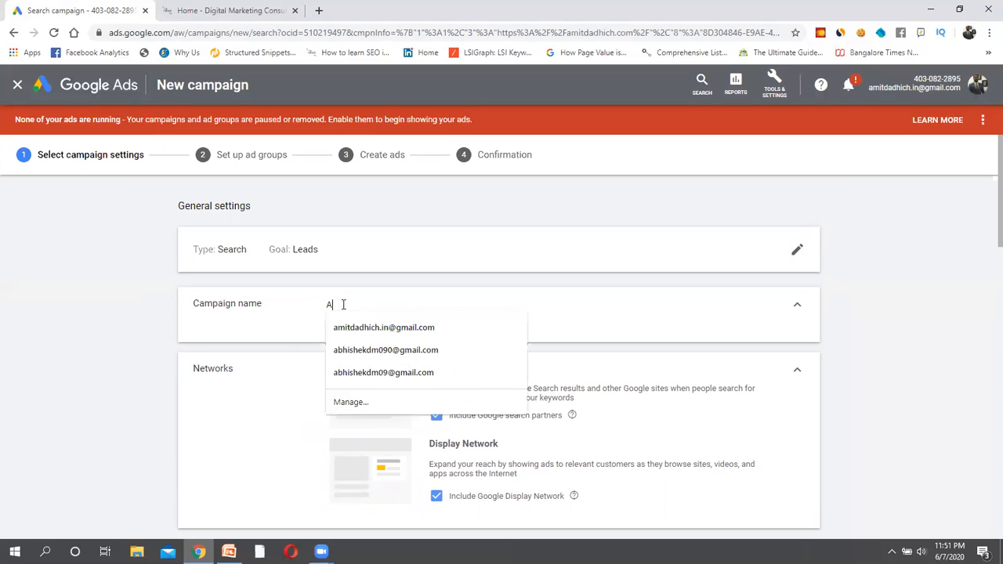
text(BC Free Course Search)
- Exclude Google search partners and the Google Display Network from the campaign's networks
scroll(369, 345, down, 1)
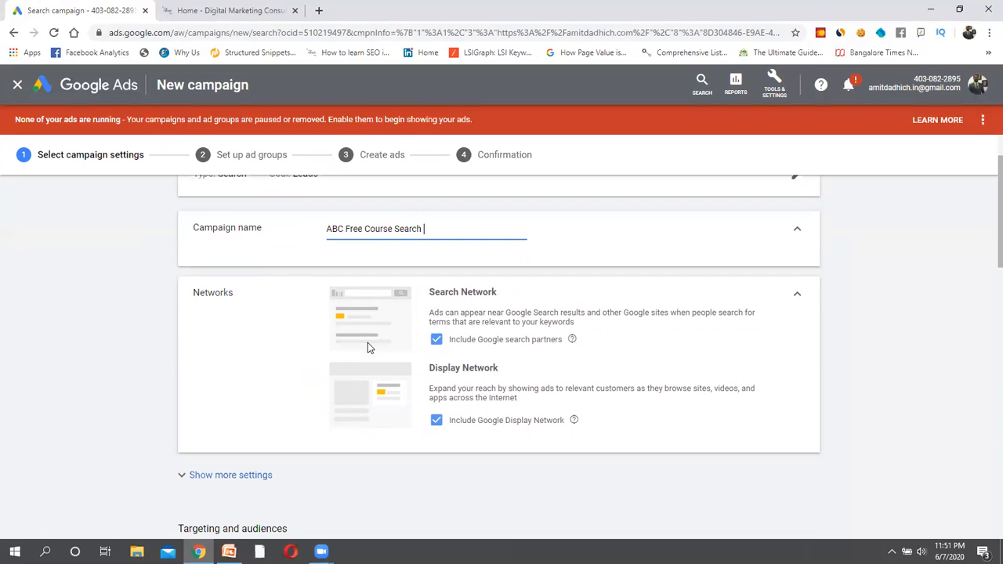
click(436, 340)
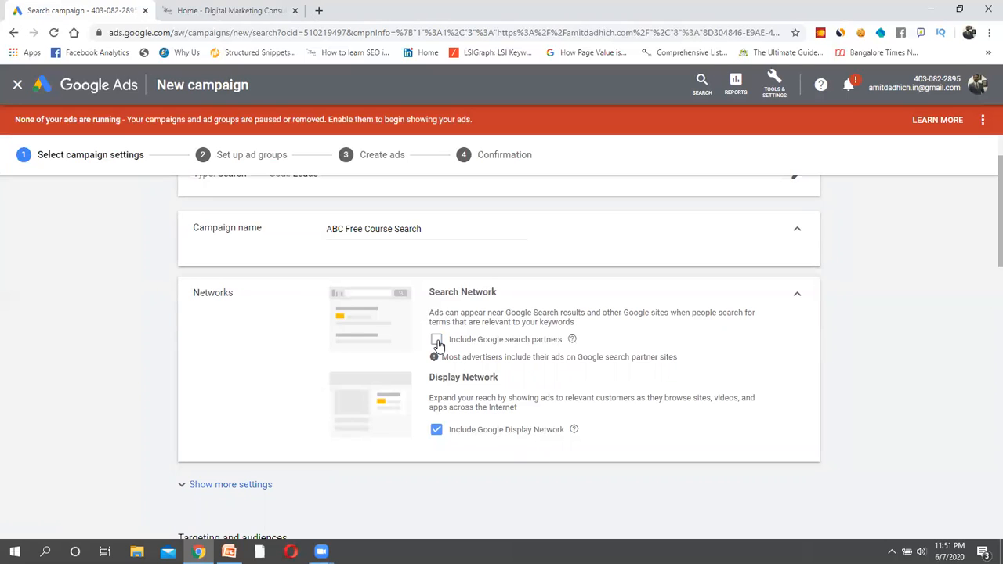
click(437, 430)
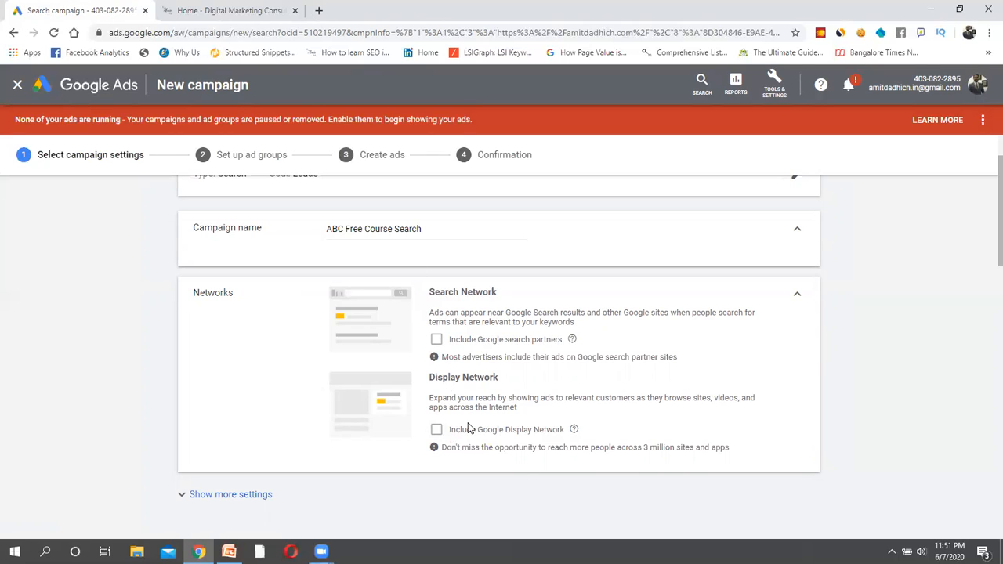
click(436, 339)
click(437, 339)
- Show the additional campaign settings and set the campaign's start date to Jun 8, 2020
scroll(506, 354, down, 3)
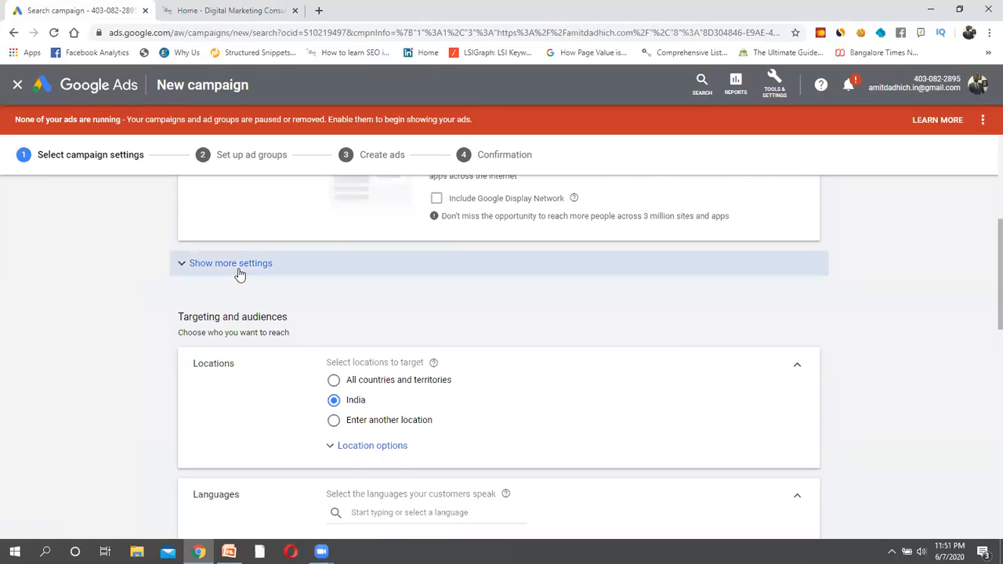
click(239, 271)
click(325, 299)
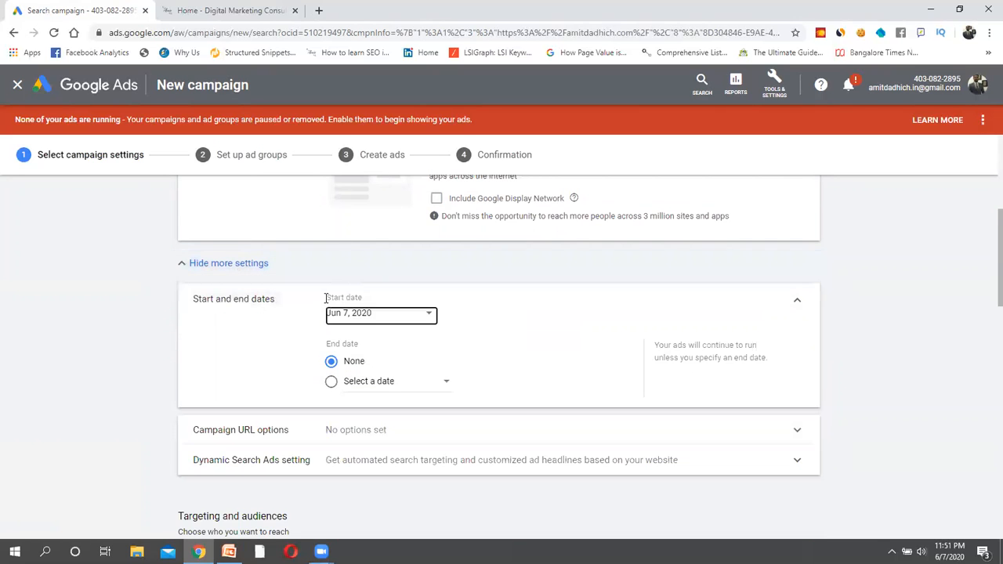
click(381, 323)
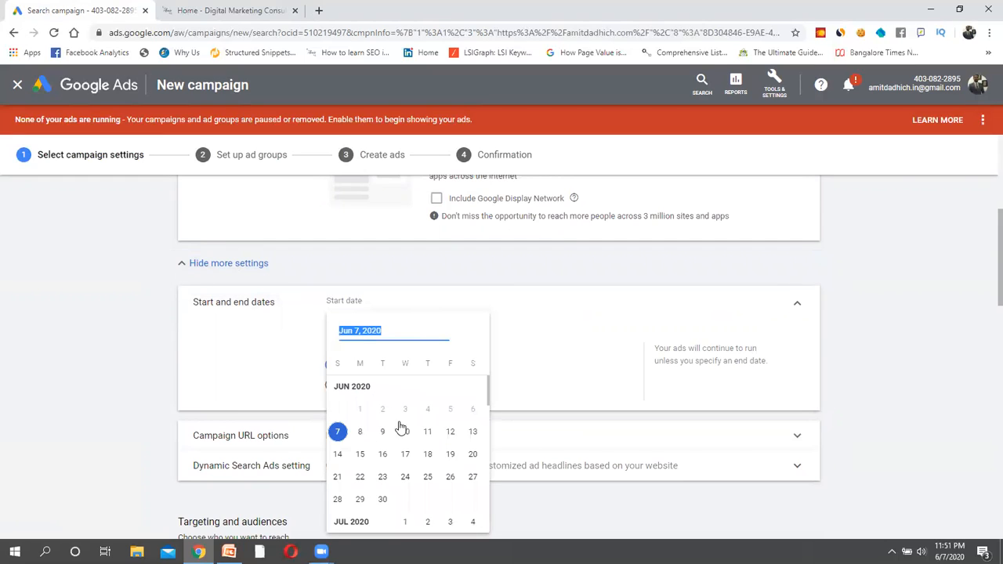
click(359, 431)
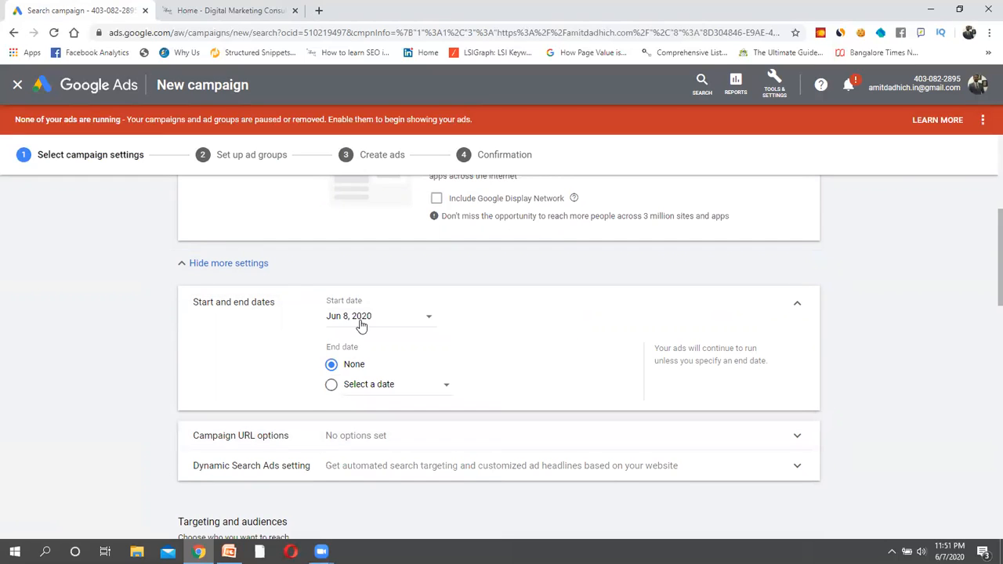
- Try an end date of Jun 18, 2020 for the campaign and return the end date to None
click(352, 385)
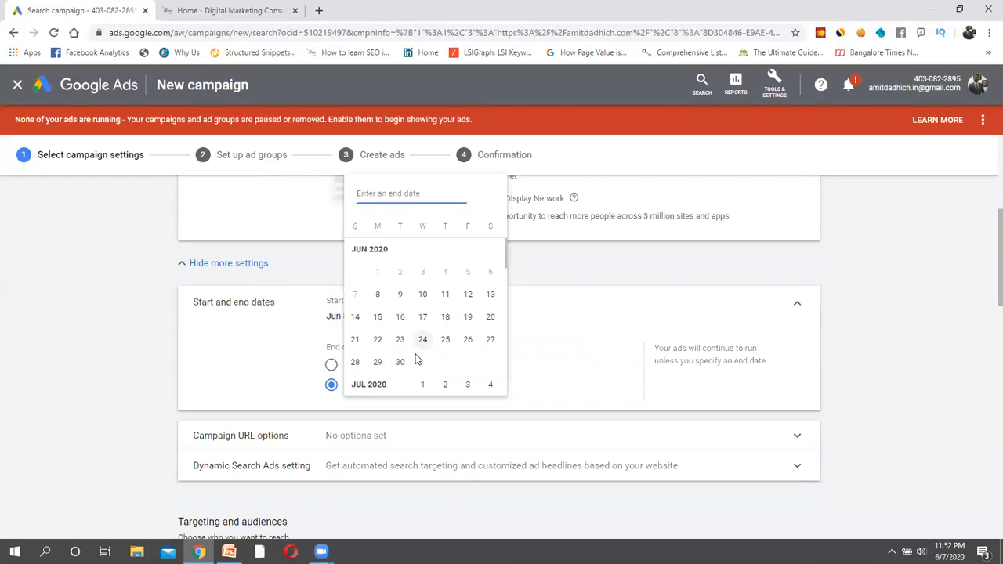
click(445, 317)
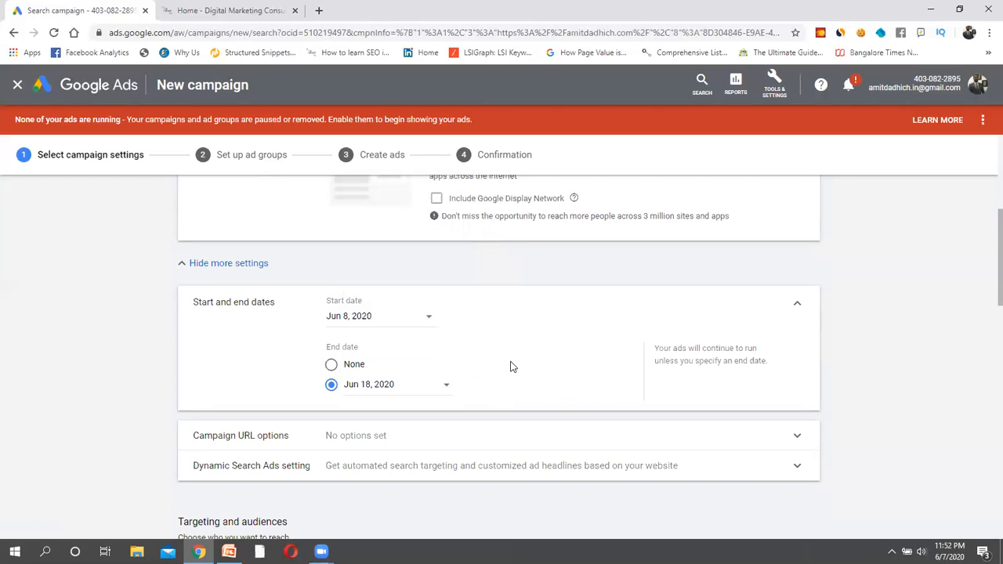
scroll(510, 366, down, 2)
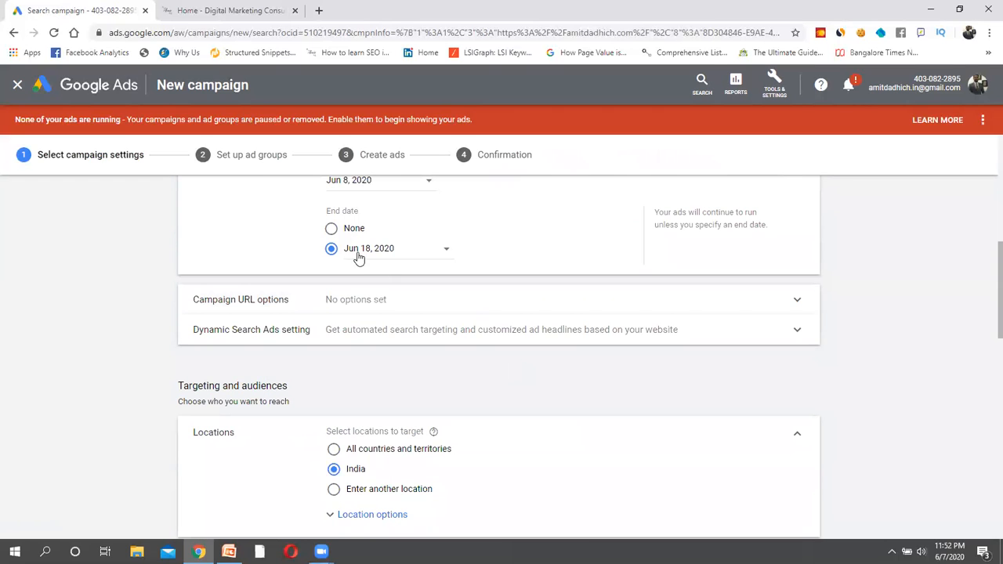
click(332, 228)
- Switch location targeting to custom locations and target the city of Jaipur, Rajasthan and the union territory of Delhi, India
scroll(577, 315, down, 4)
scroll(577, 315, up, 1)
click(335, 260)
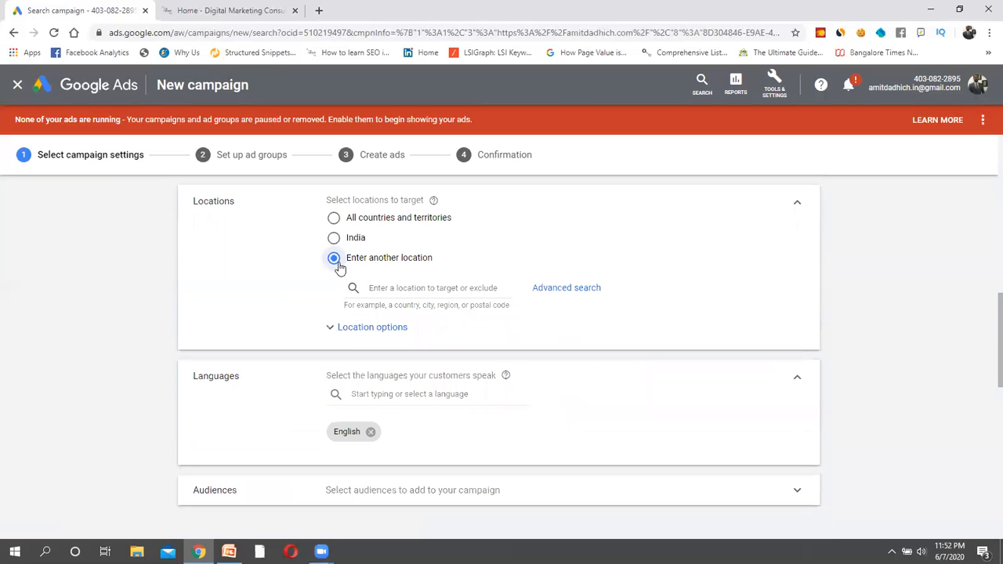
click(426, 291)
text(Jaipur)
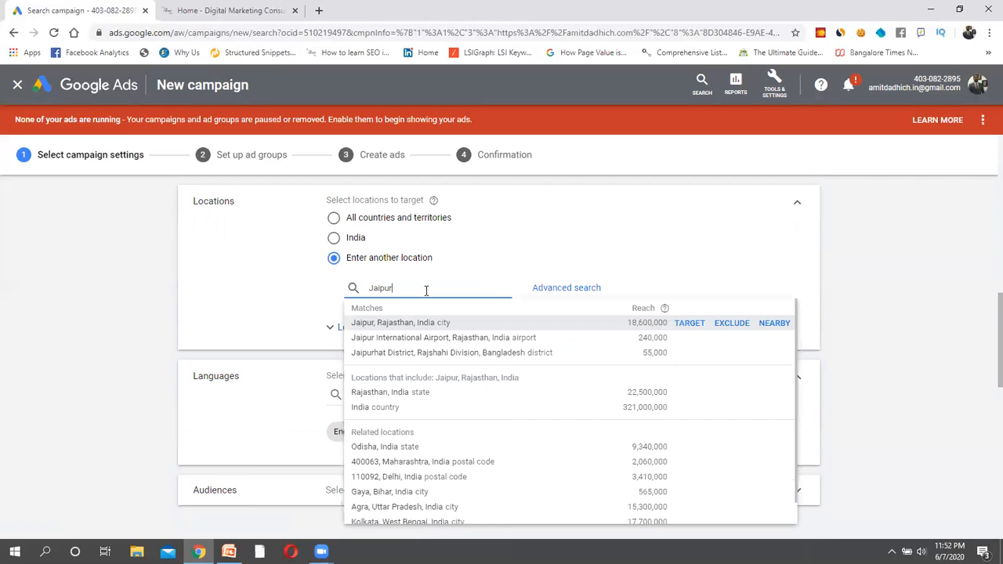
click(685, 327)
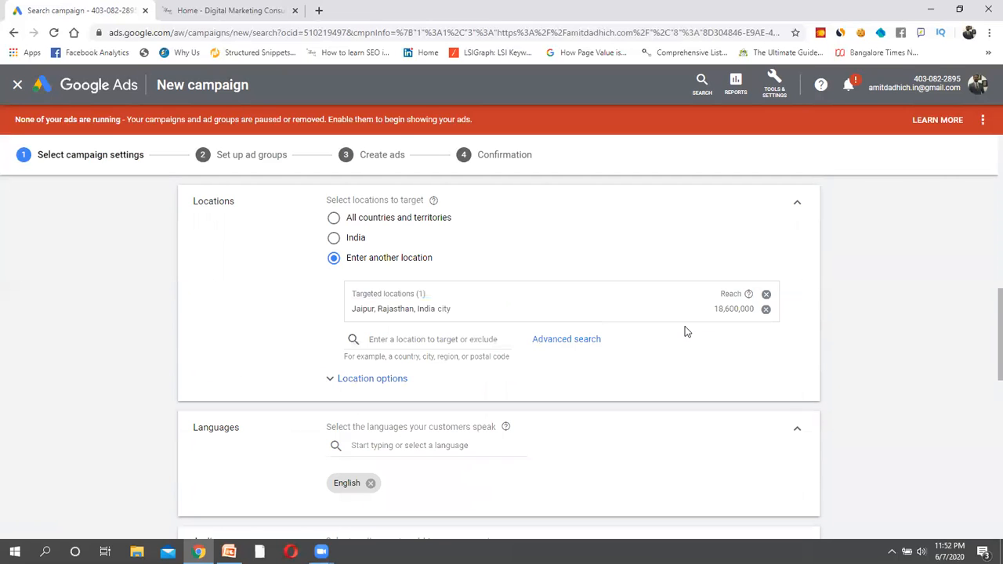
click(495, 342)
text(Delhi)
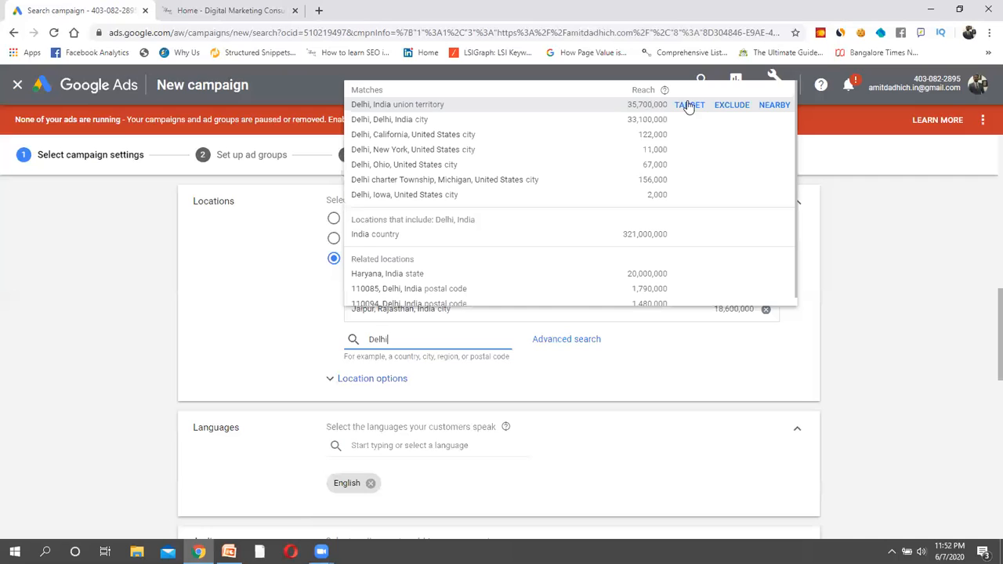
click(689, 105)
- Add the cities of Jodhpur and Udaipur in Rajasthan, India to the targeted locations
click(430, 353)
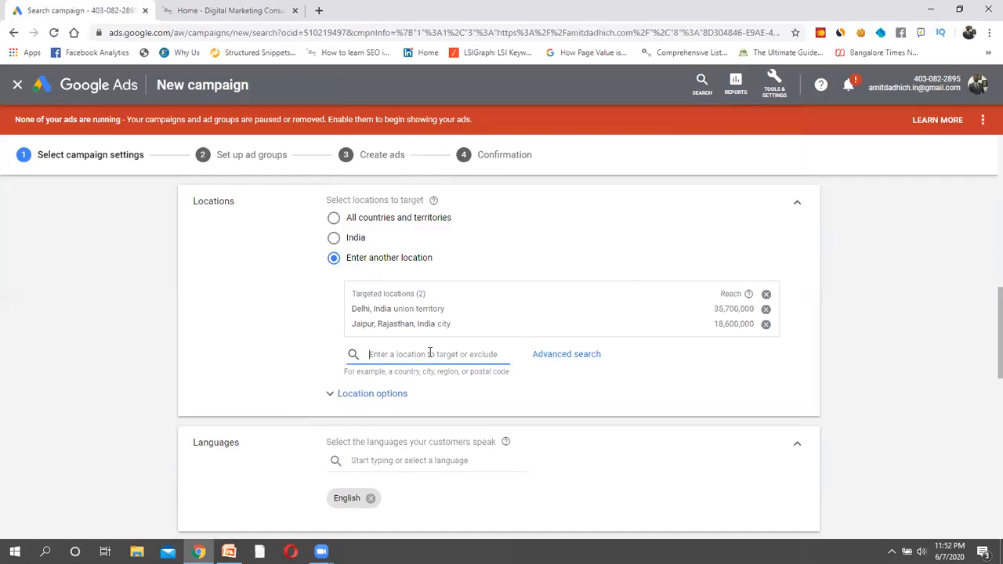
text(Jo)
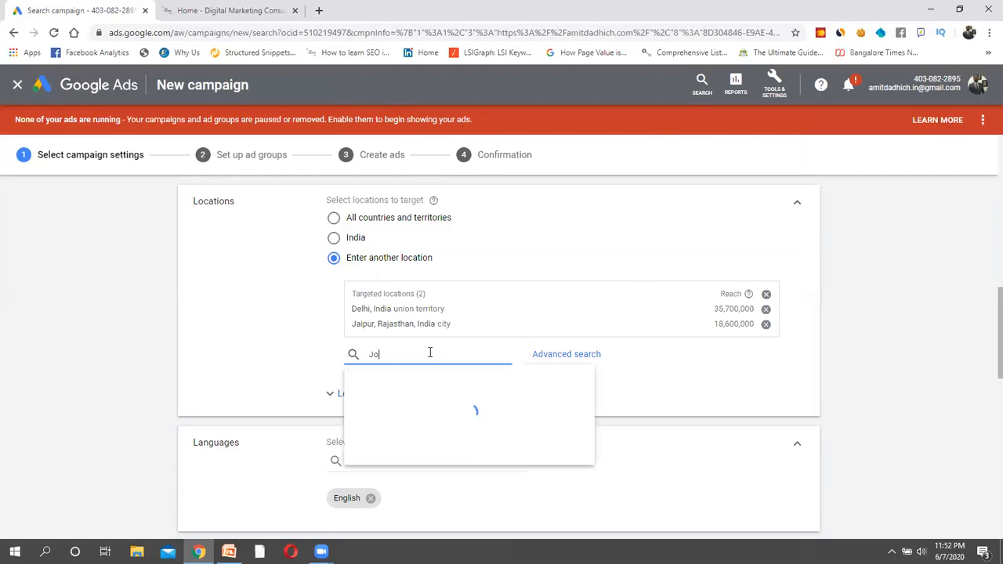
text(dhpur)
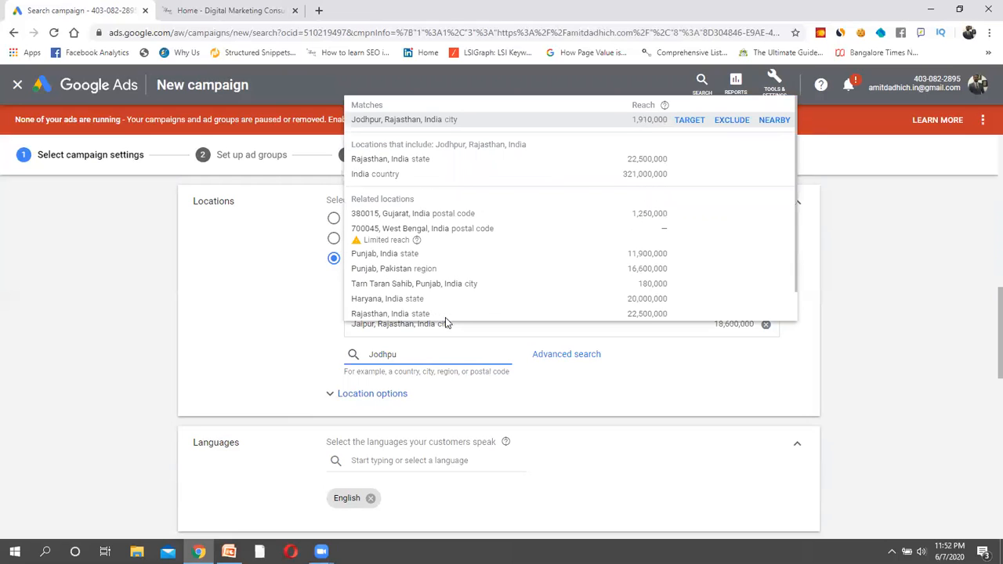
click(694, 122)
click(417, 369)
text(Udai)
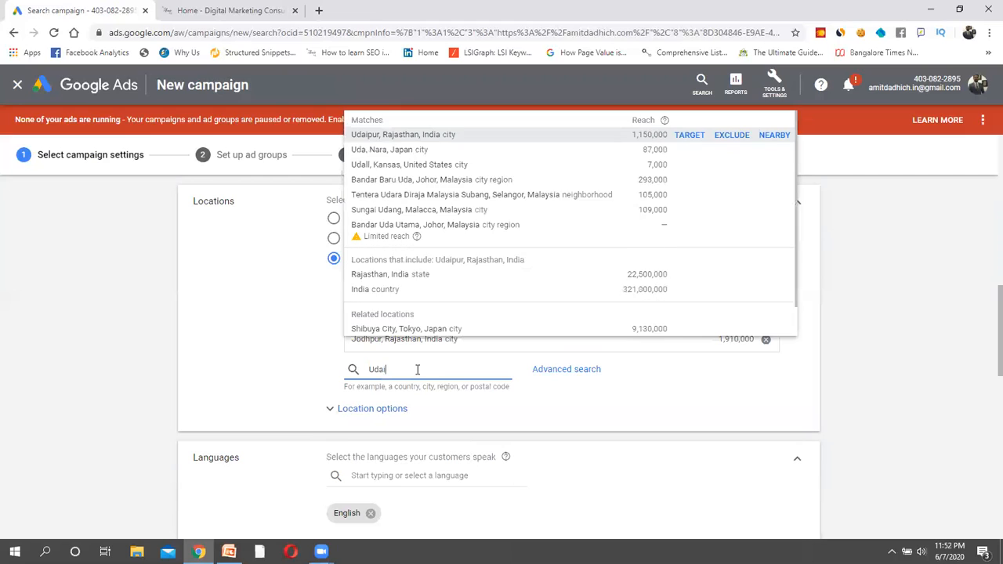
click(689, 135)
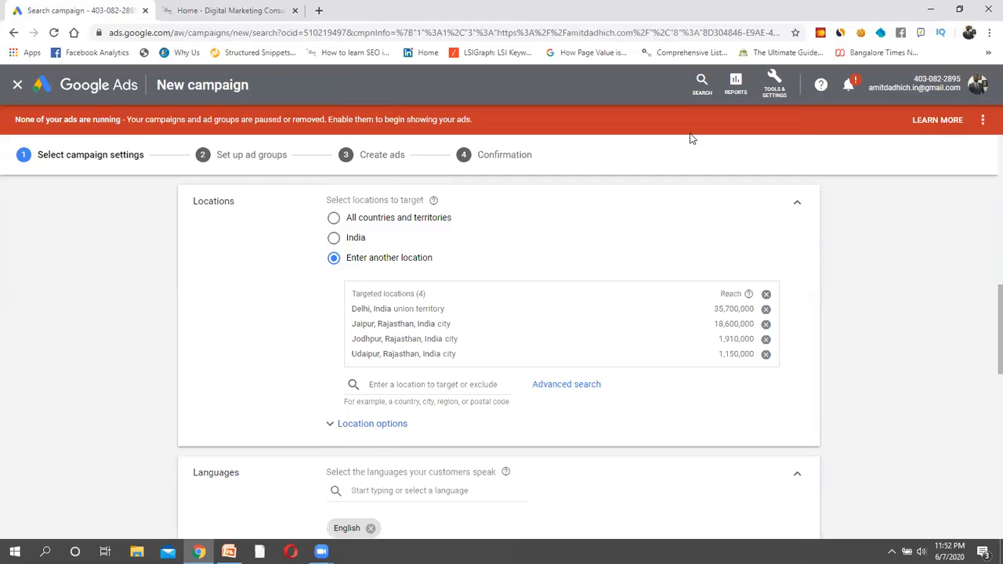
- Open the advanced location search and look up "malviya nagar"
click(551, 385)
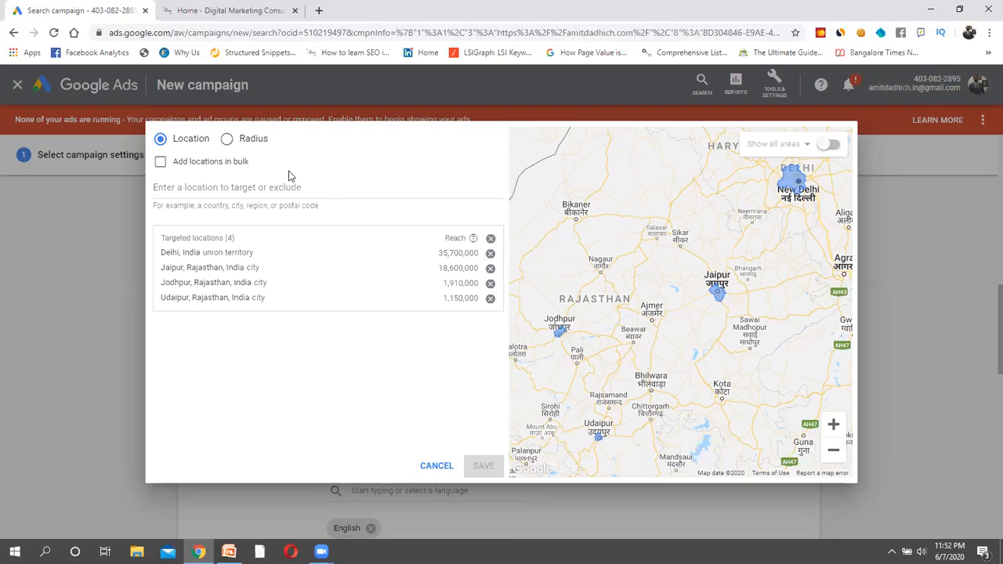
click(211, 187)
text(malviya)
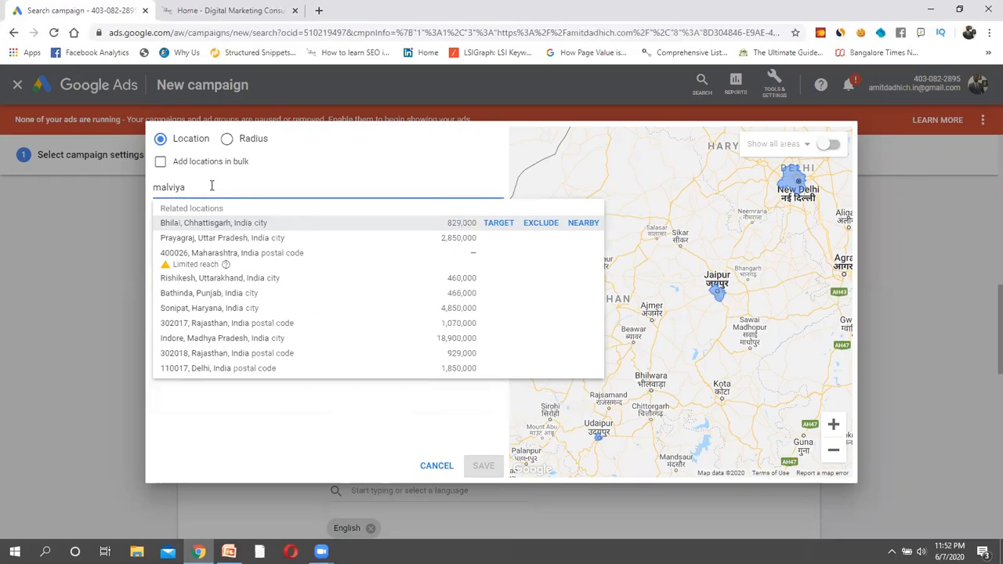
text( nagar)
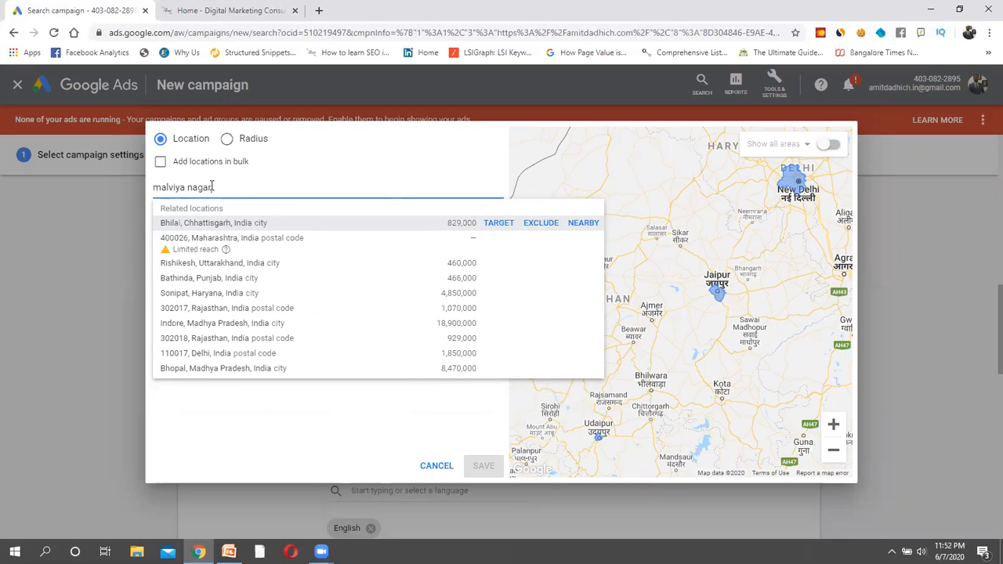
- Try the spelling "malaviya nagar" in the location search and clear the search text
click(168, 188)
text(a)
click(251, 186)
key(BackSpace)
key(BackSpace)
key(BackSpace)
key(BackSpace)
key(BackSpace)
key(BackSpace)
key(BackSpace)
key(BackSpace)
key(BackSpace)
key(BackSpace)
key(BackSpace)
key(BackSpace)
key(BackSpace)
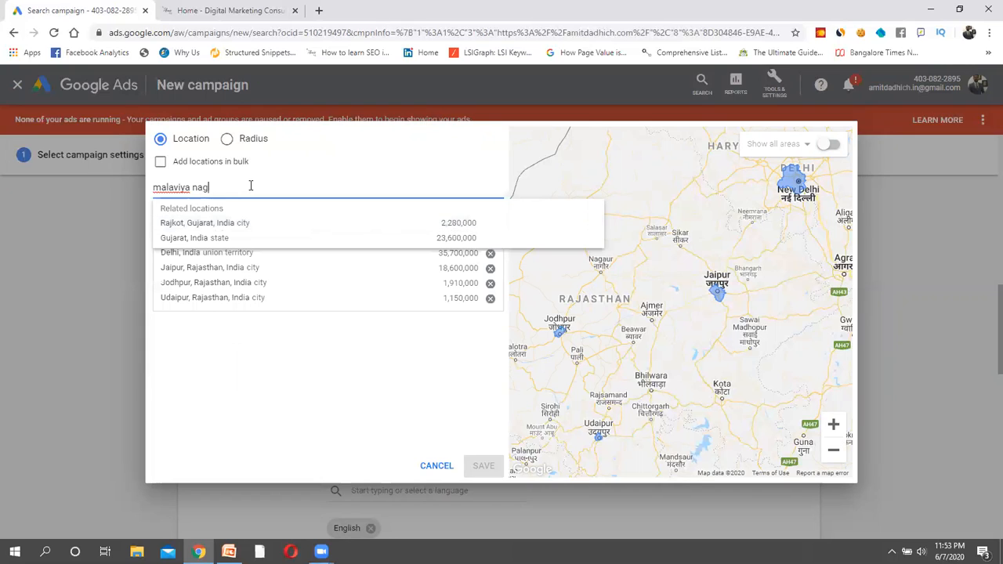
key(BackSpace)
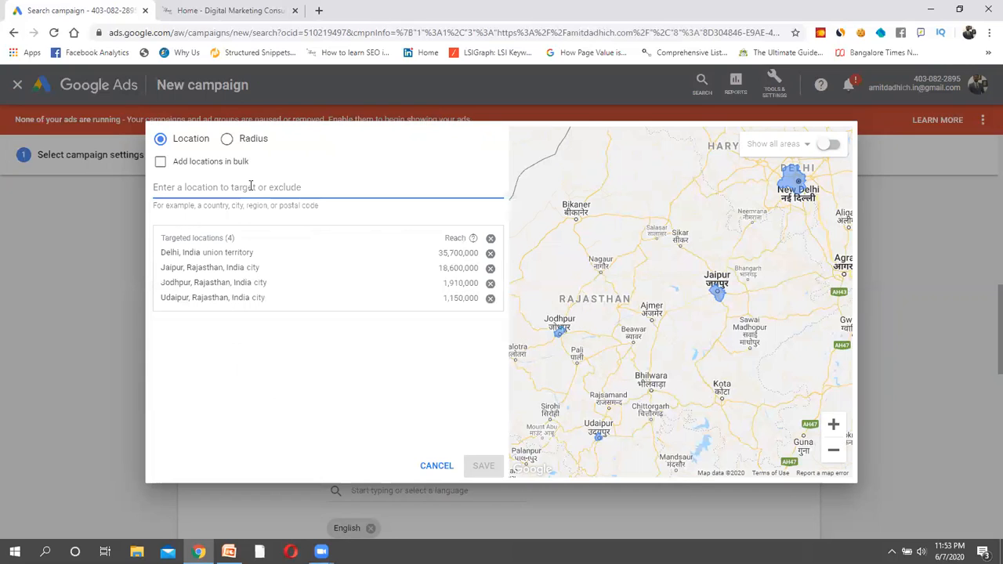
- Search the advanced location finder for "Malviya Nagar"
text(Mal)
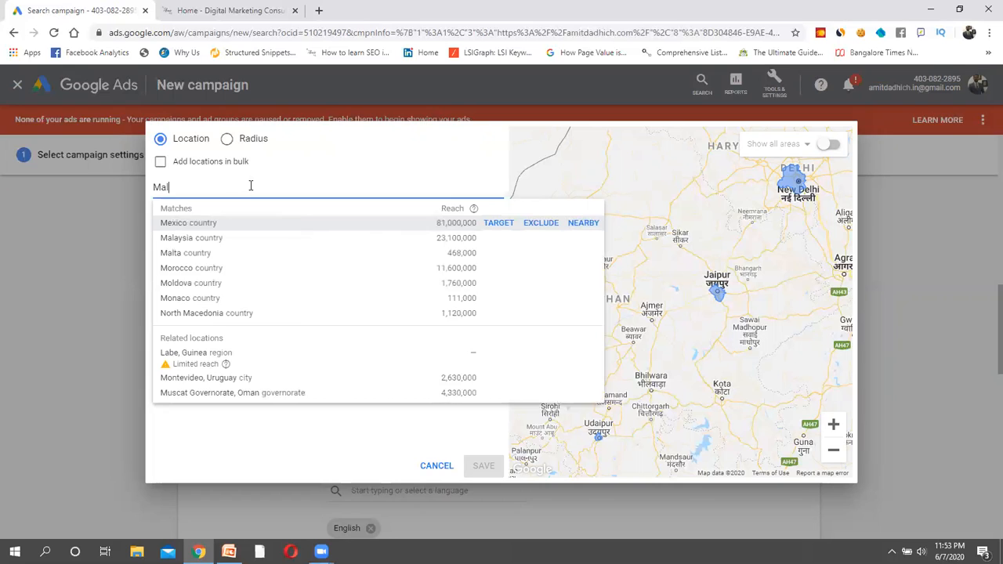
text(viy)
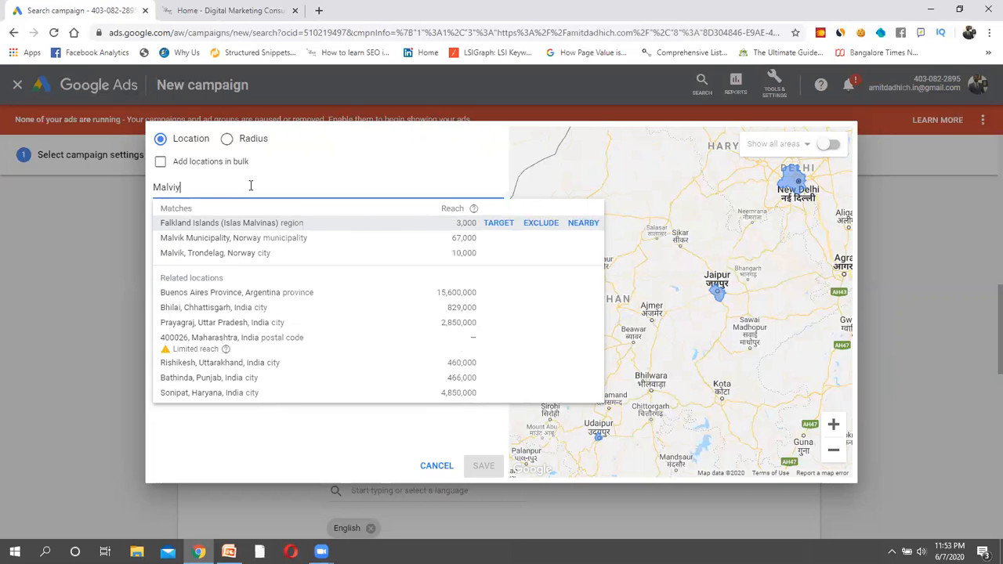
text(a Nagar)
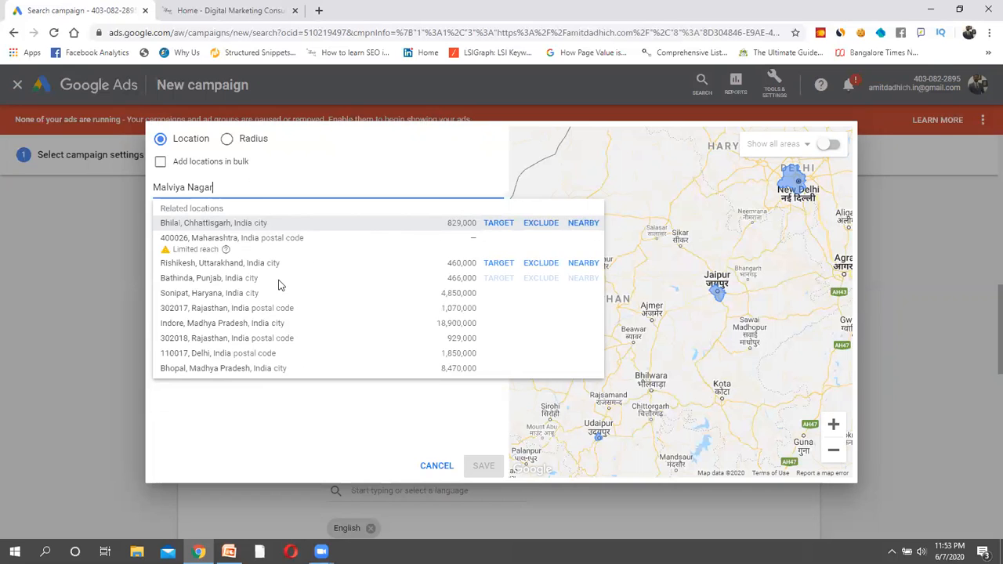
- Search Google in a new browser tab for "malviya nagar delhi" and check how the locality's name is spelled
click(318, 10)
text(malvia)
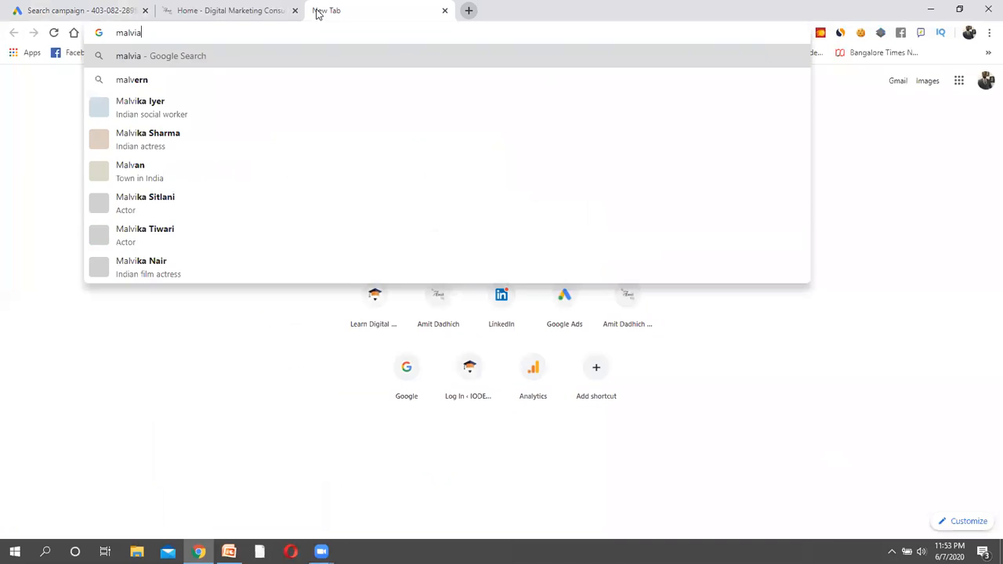
text(ya nagar delhi)
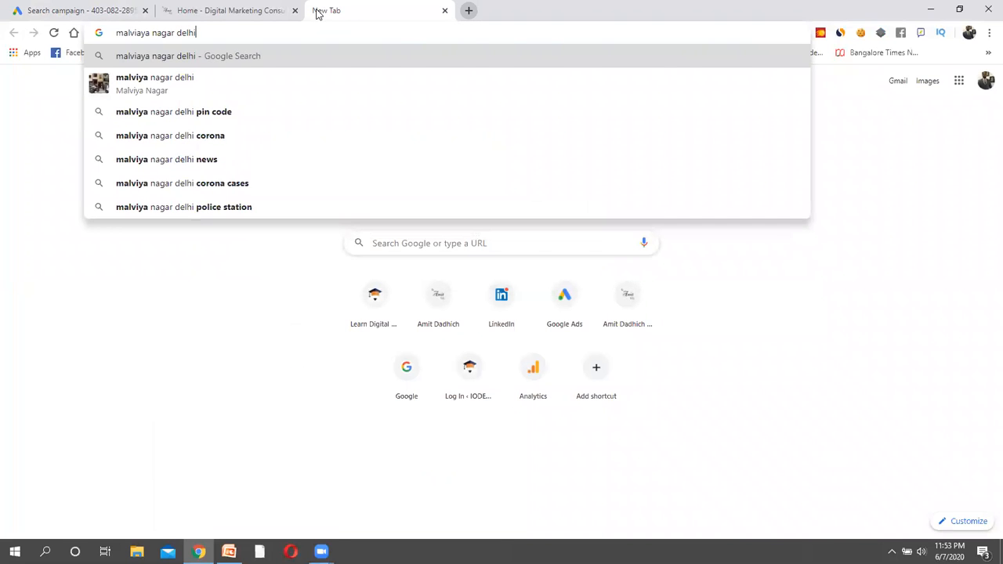
key(Return)
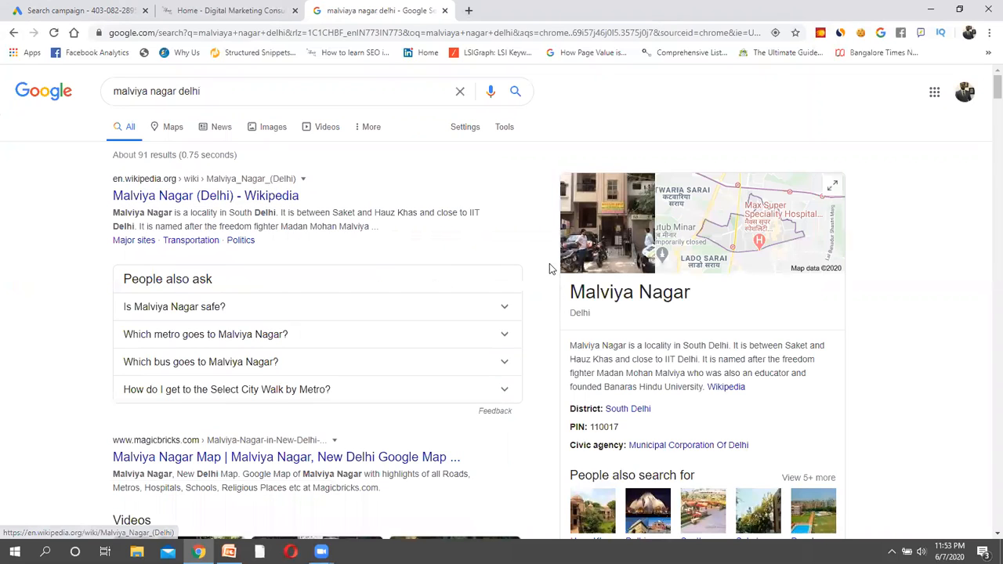
triple_click(596, 293)
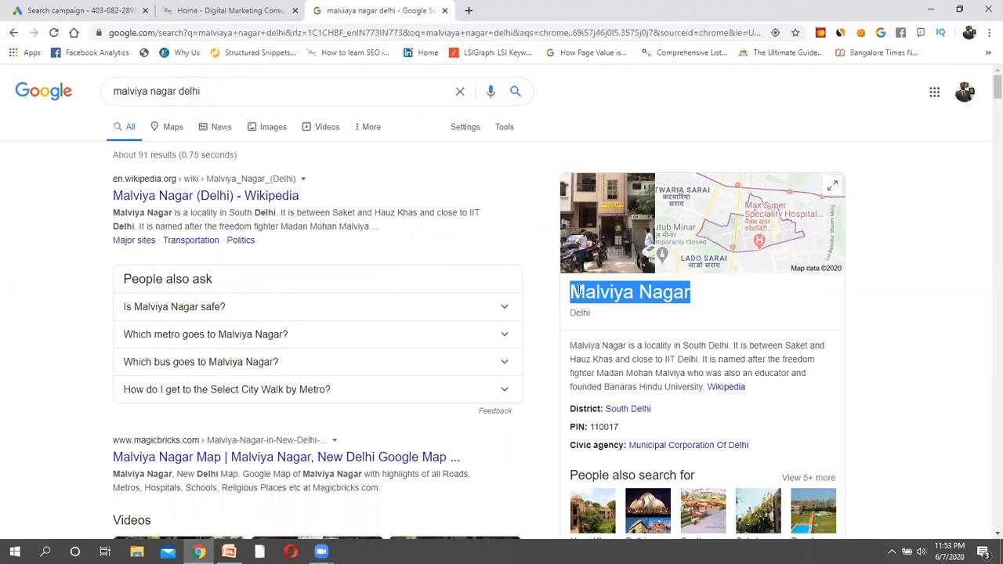
- Back in the campaign tab, refine the location search to "Malviya Nagar delhi", exclude Delhi postal code 110017 and save the locations
click(86, 10)
triple_click(210, 187)
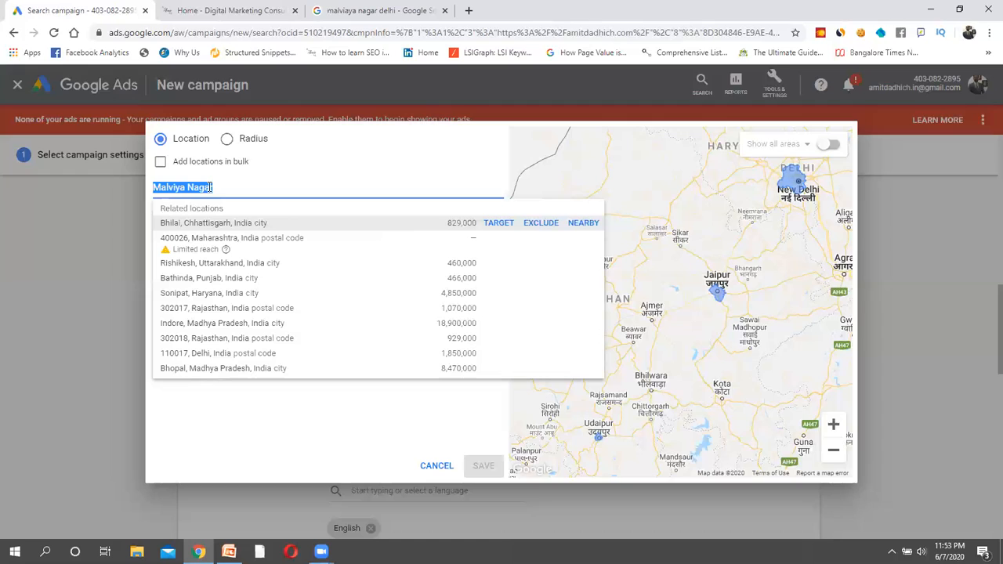
click(210, 188)
text(delhi)
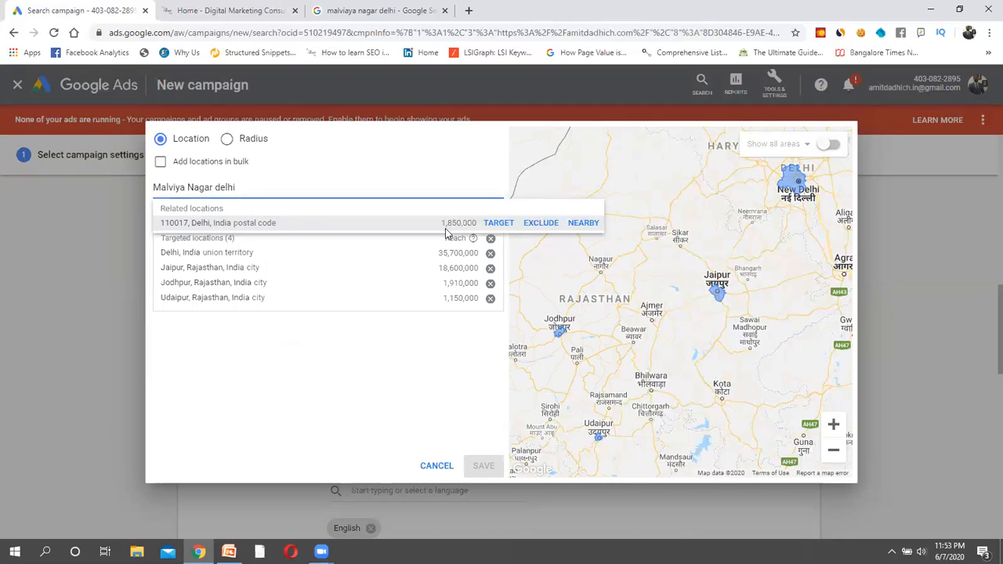
click(540, 223)
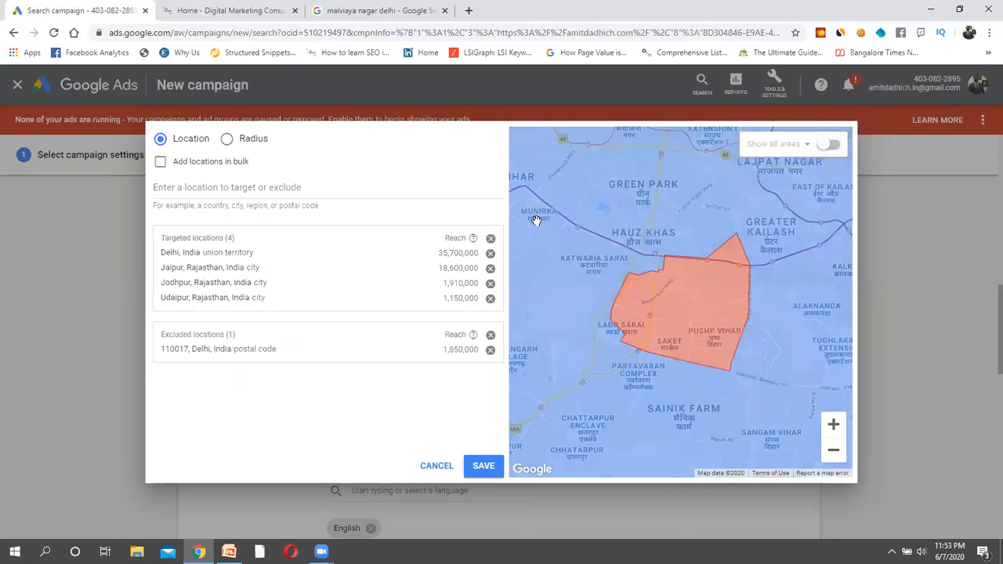
double_click(837, 456)
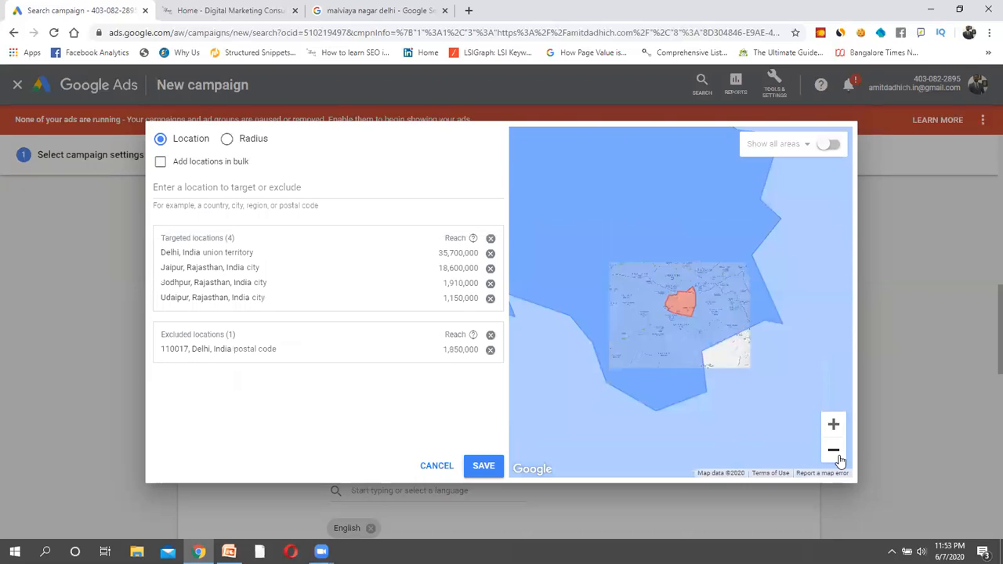
double_click(835, 455)
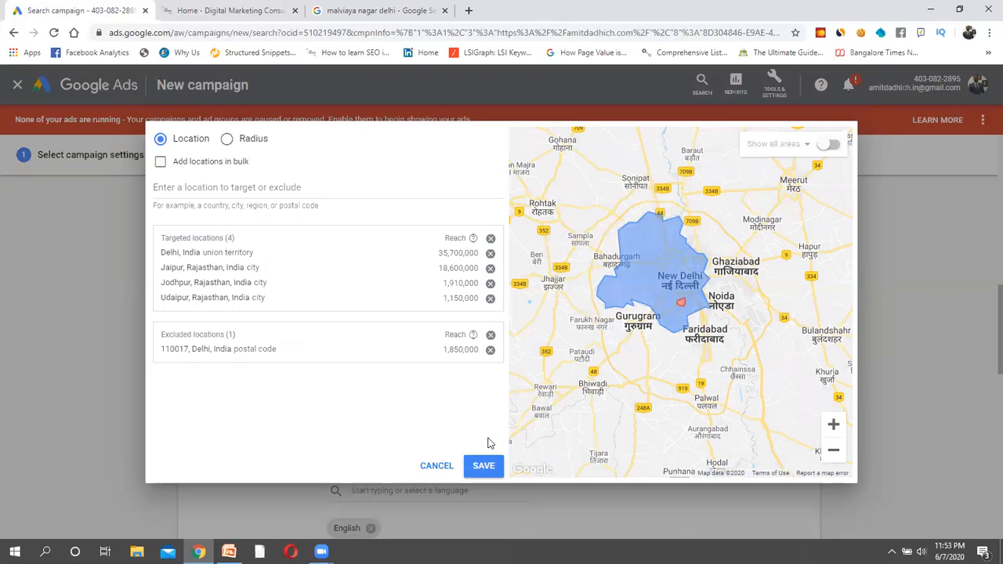
click(489, 470)
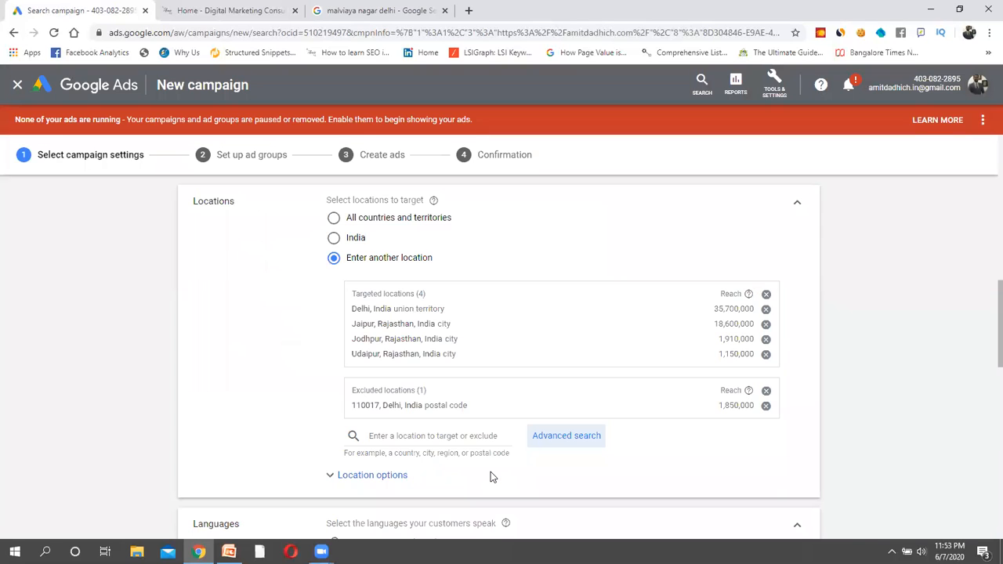
scroll(458, 516, down, 1)
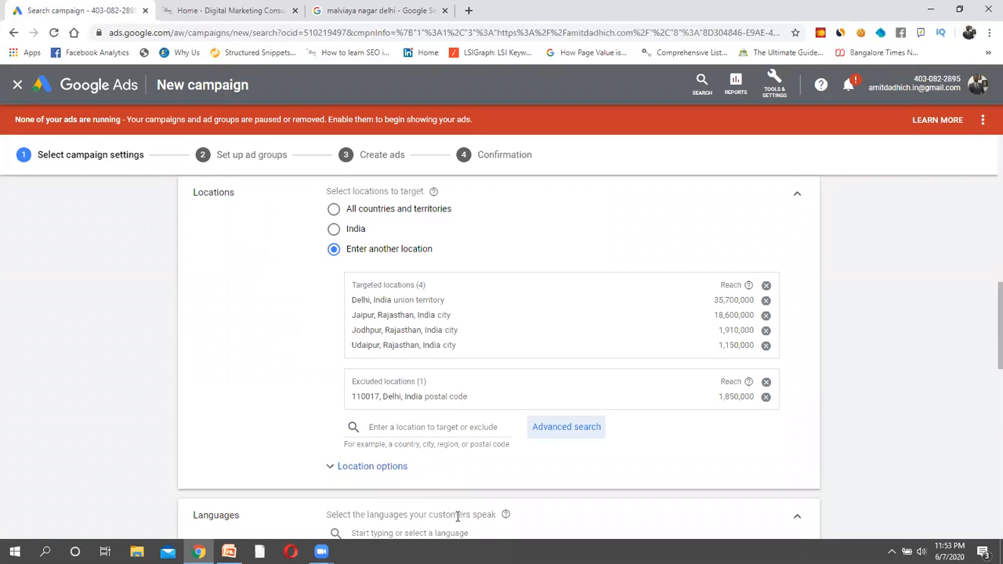
- Expand the location options and target "People in or regularly in your targeted locations"
click(400, 470)
scroll(486, 481, down, 1)
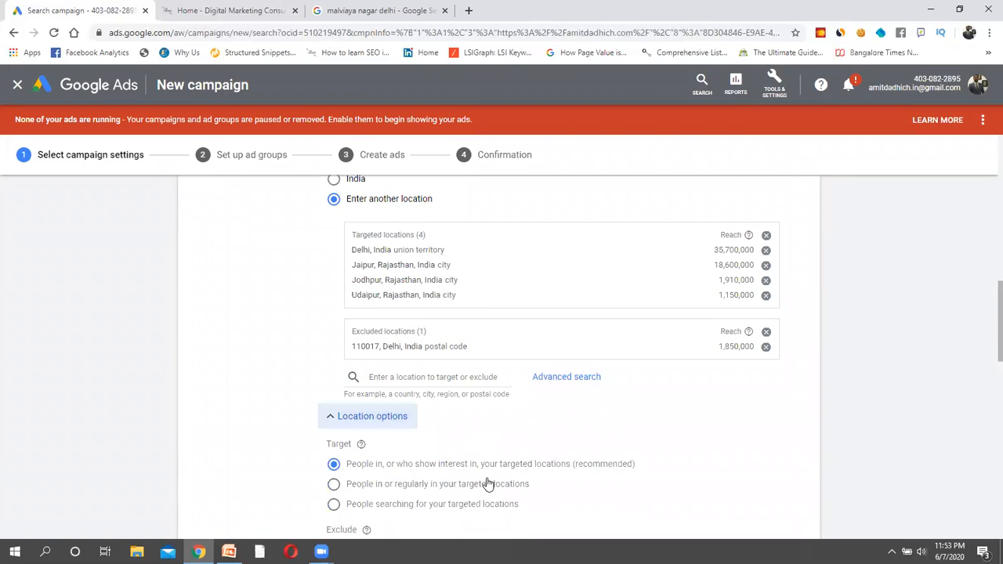
scroll(488, 484, down, 1)
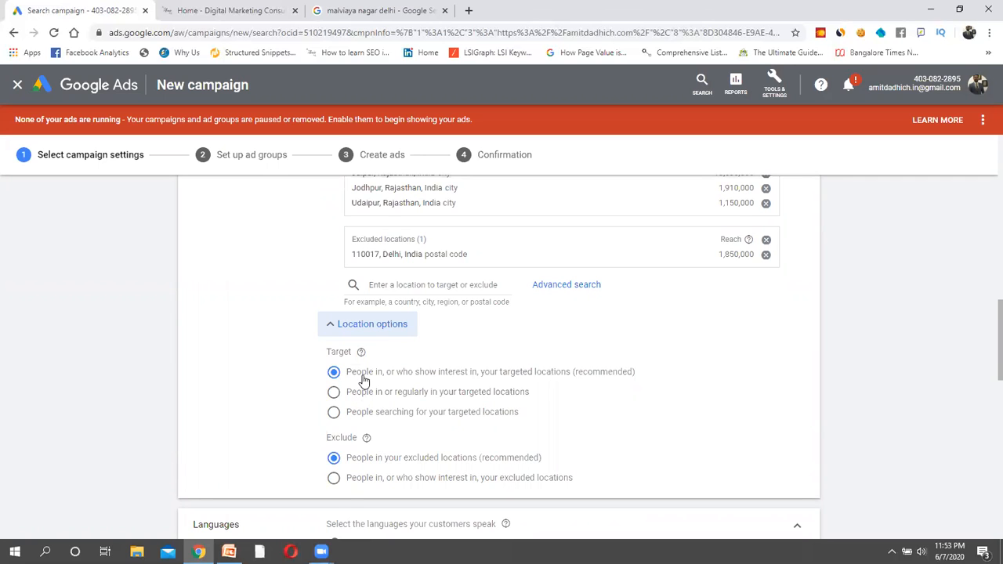
scroll(362, 380, up, 1)
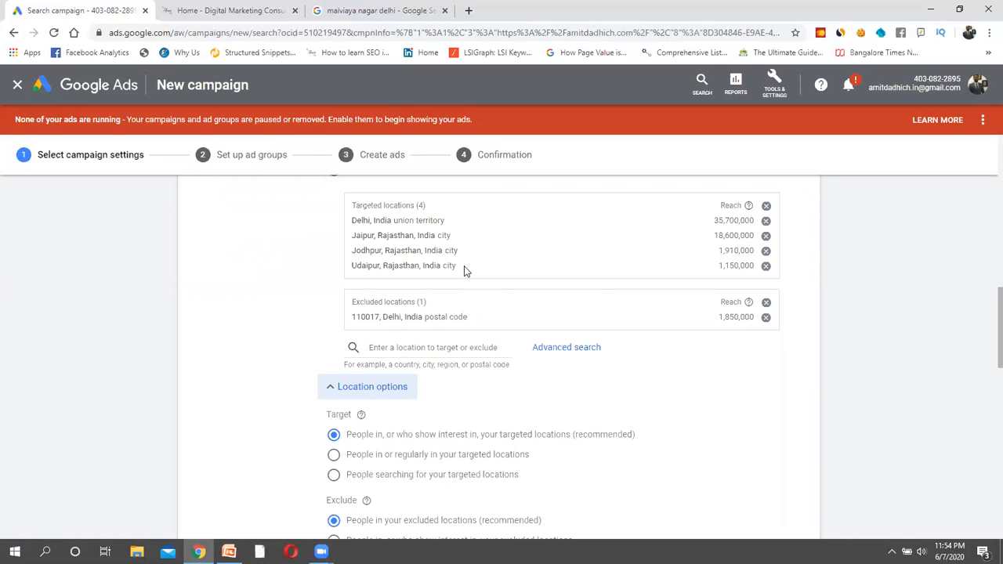
click(333, 456)
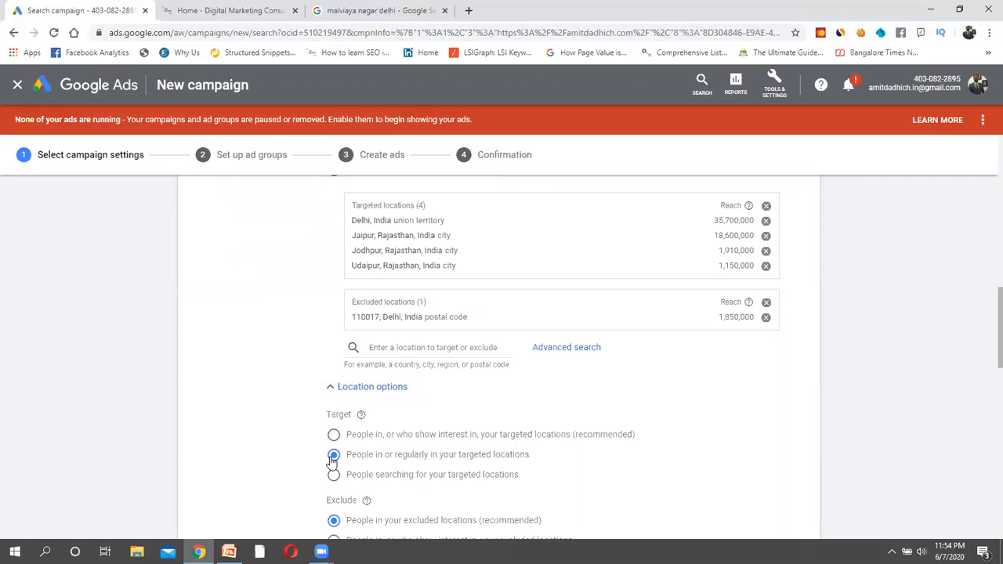
scroll(333, 461, down, 1)
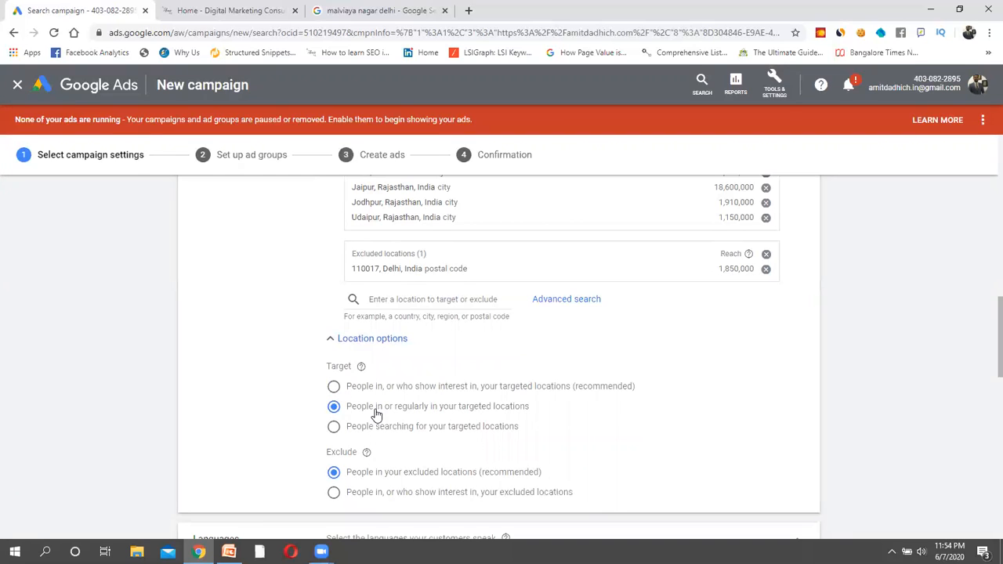
click(334, 430)
click(334, 408)
- Set the exclusion option to "People in, or who show interest in, your excluded locations"
scroll(337, 412, down, 2)
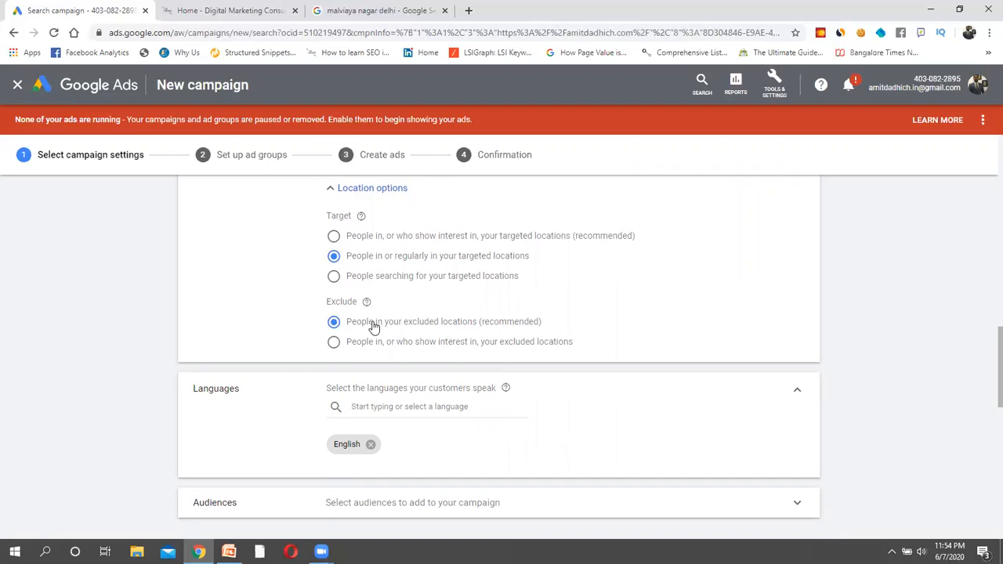
scroll(373, 327, up, 1)
scroll(373, 325, down, 1)
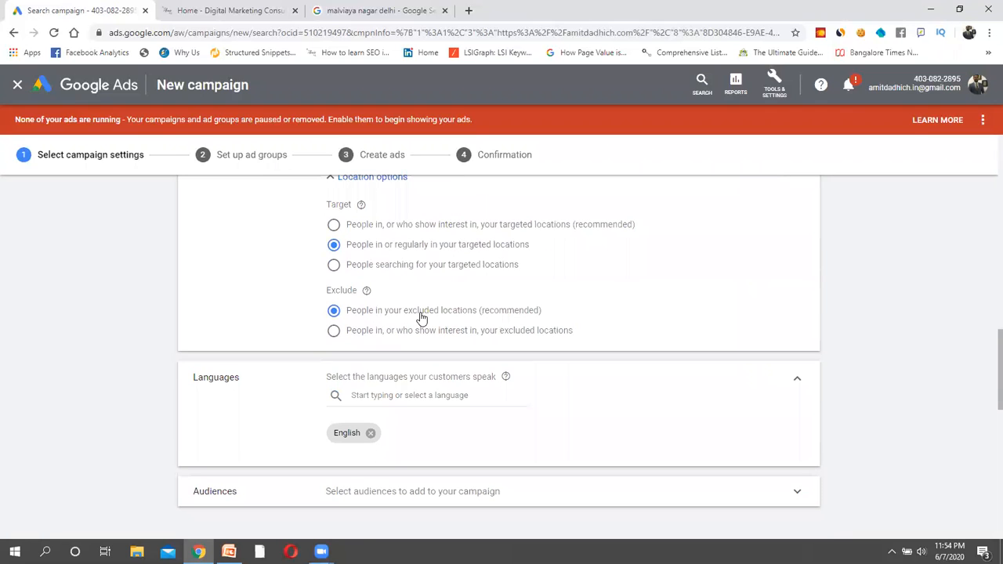
scroll(421, 317, up, 2)
scroll(405, 376, down, 2)
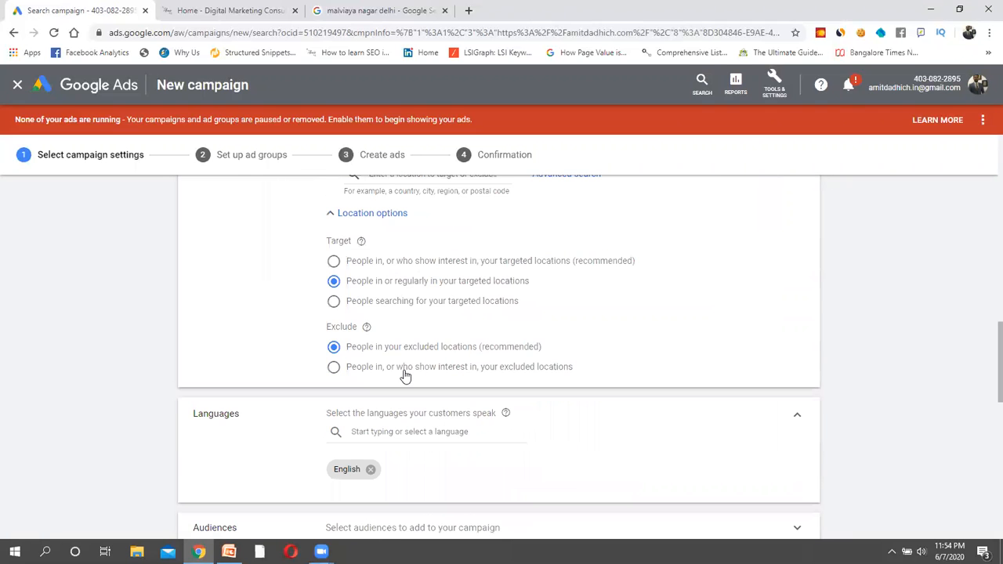
scroll(392, 321, up, 1)
scroll(392, 313, down, 2)
click(333, 323)
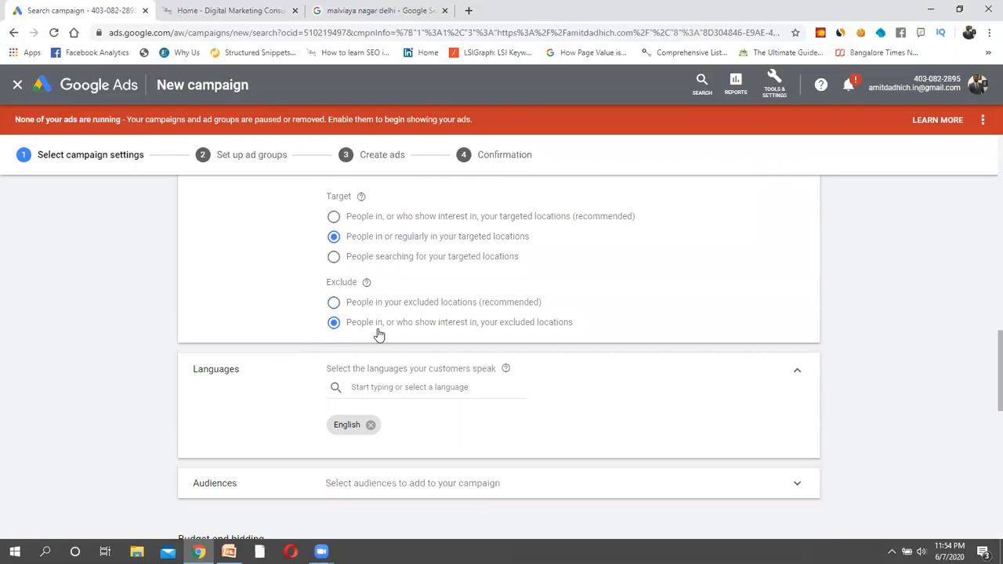
- Review the chosen locations and location options, and examine the list of languages available for the campaign
scroll(539, 329, up, 3)
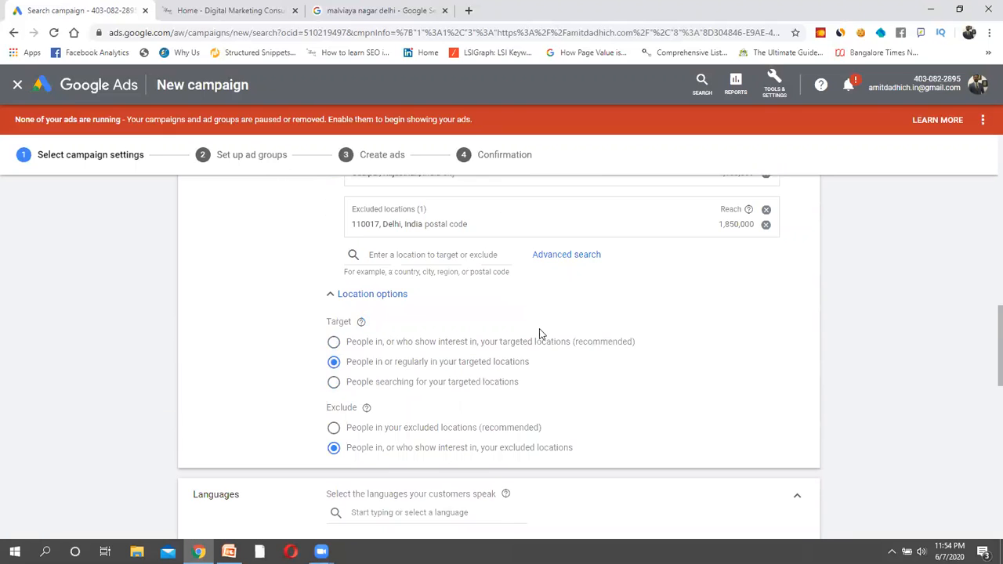
scroll(468, 338, down, 1)
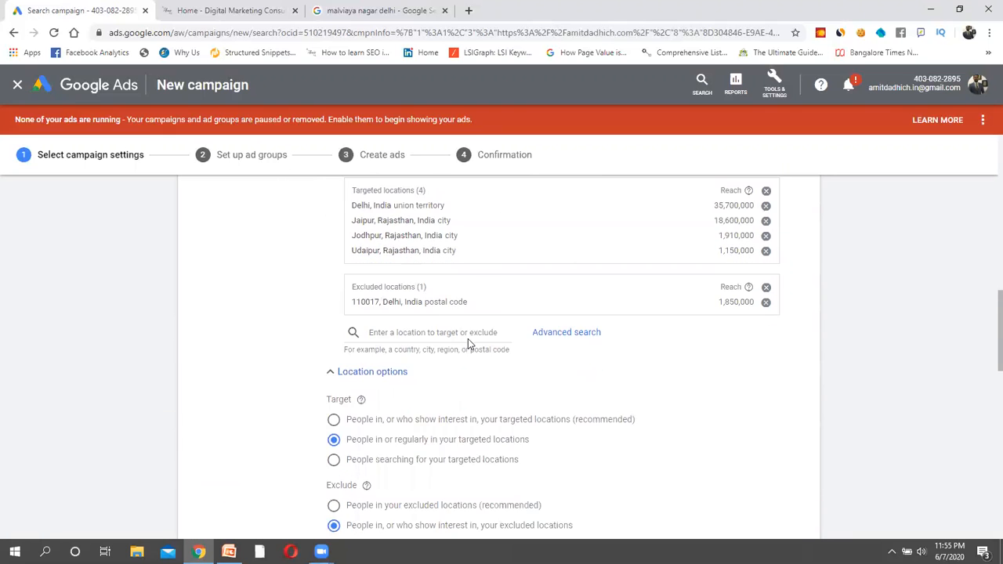
scroll(468, 345, up, 5)
scroll(468, 344, down, 6)
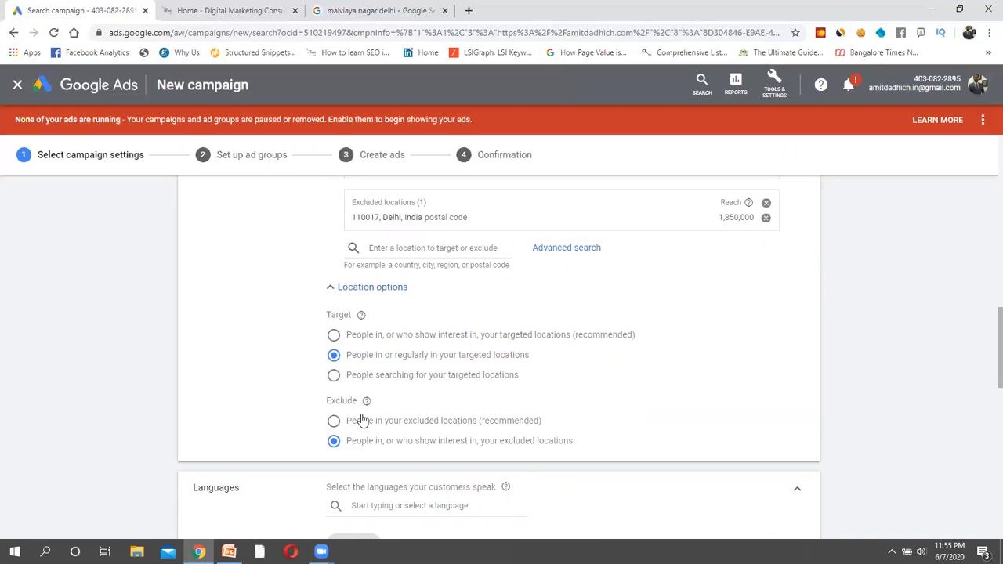
scroll(362, 420, down, 2)
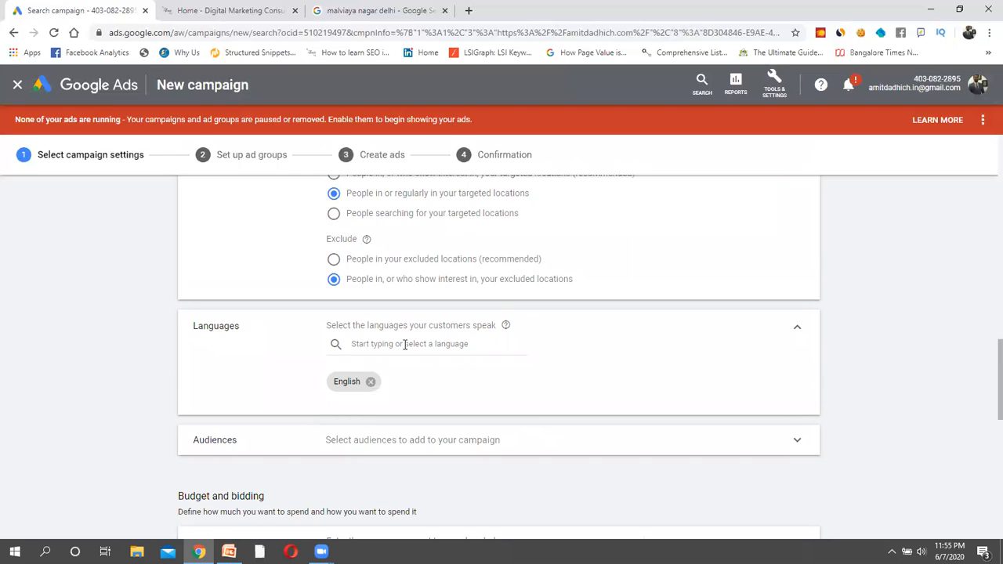
click(405, 345)
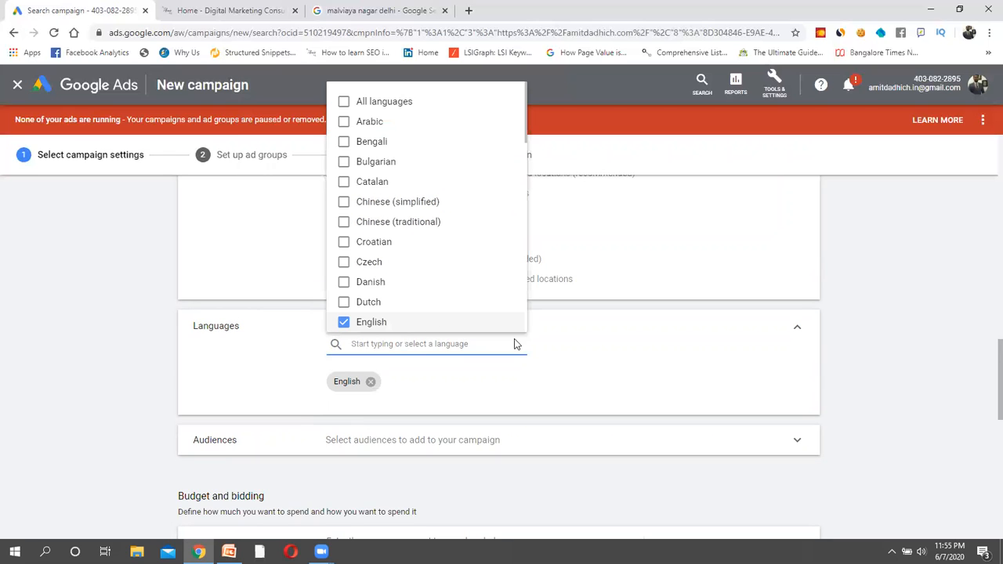
click(888, 323)
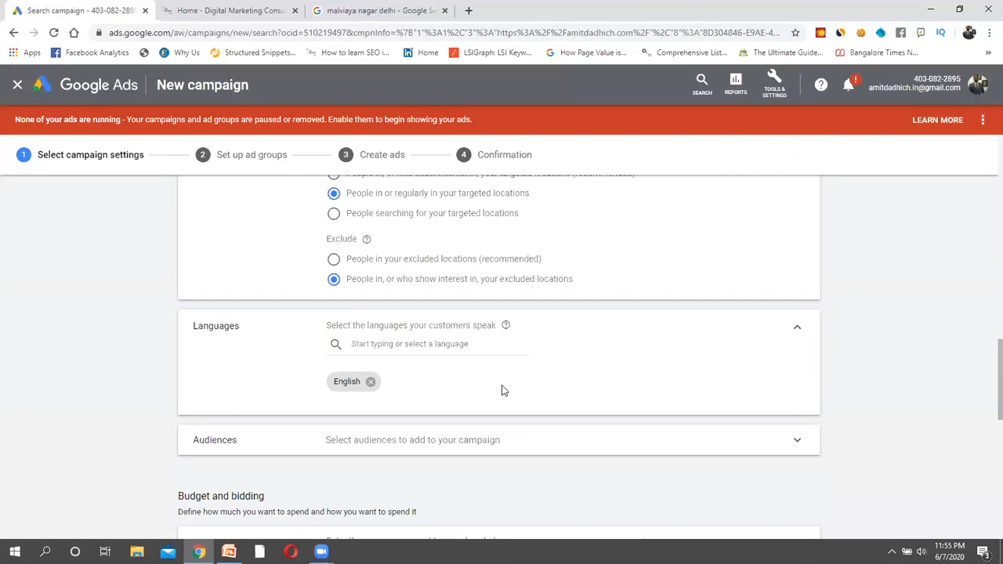
click(436, 344)
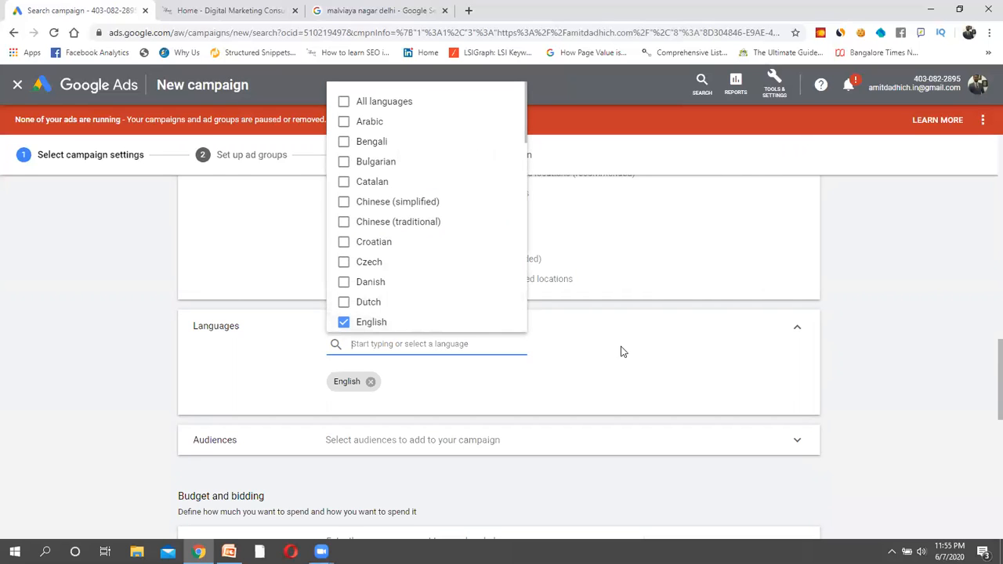
click(835, 330)
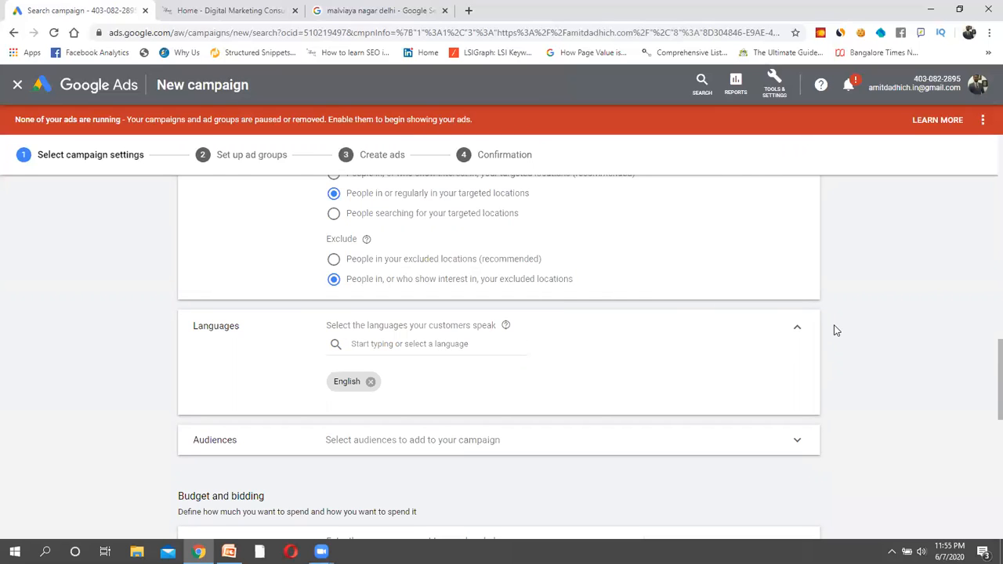
click(464, 343)
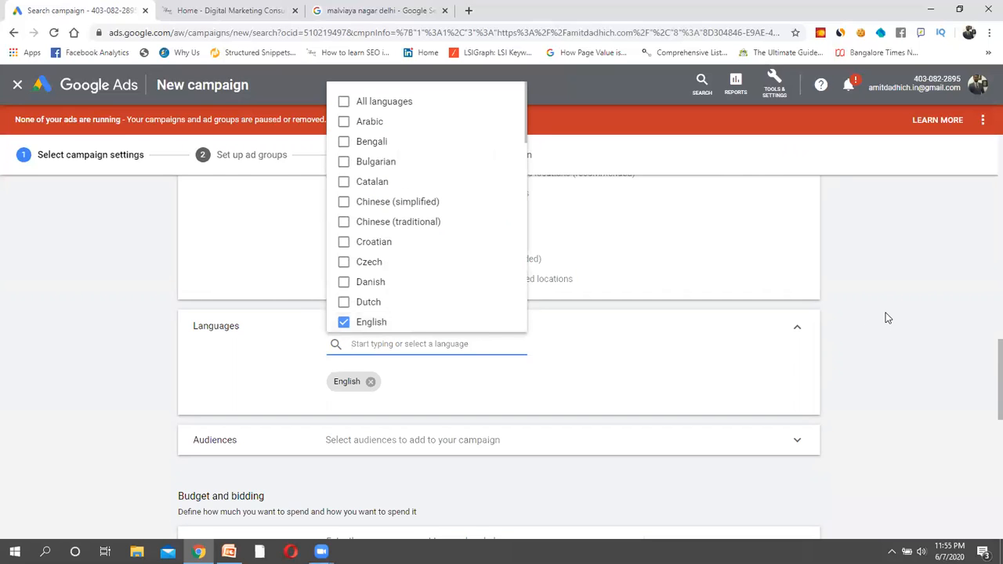
click(821, 323)
- Add all the recently selected audiences, including SEO & SEM Services and Advertising & Marketing Services, to the campaign and collapse the Audiences section
scroll(821, 324, down, 1)
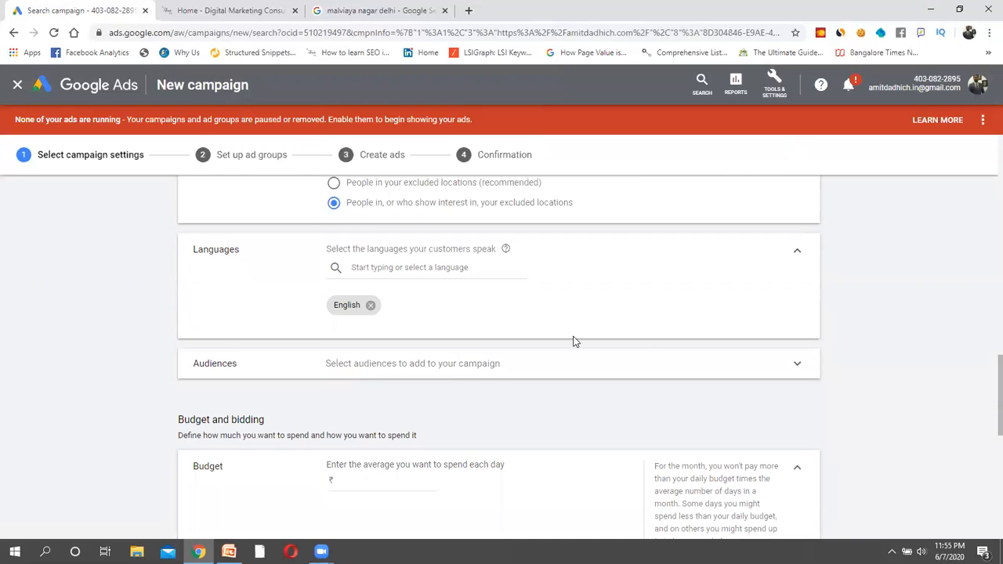
scroll(564, 329, down, 1)
click(541, 299)
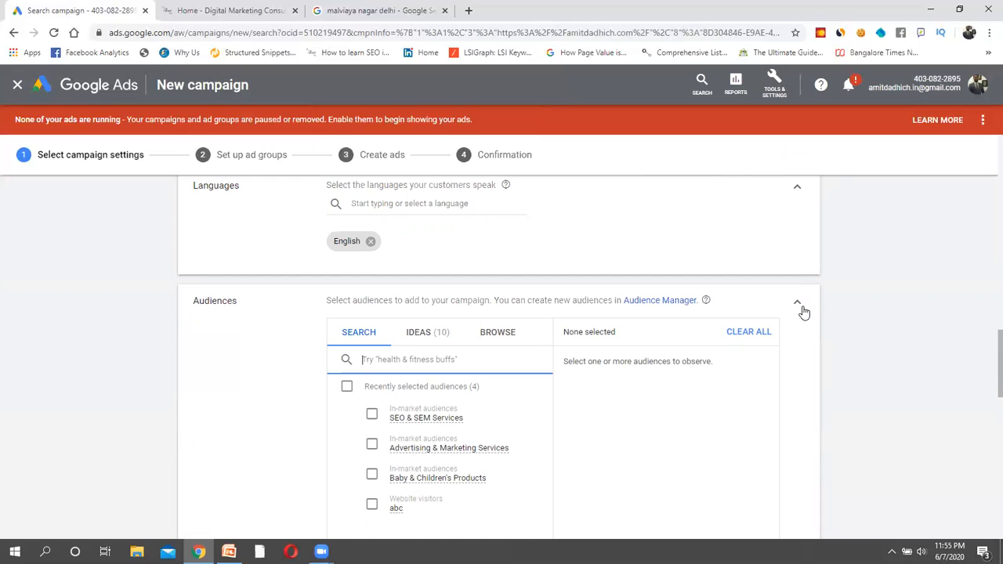
click(371, 445)
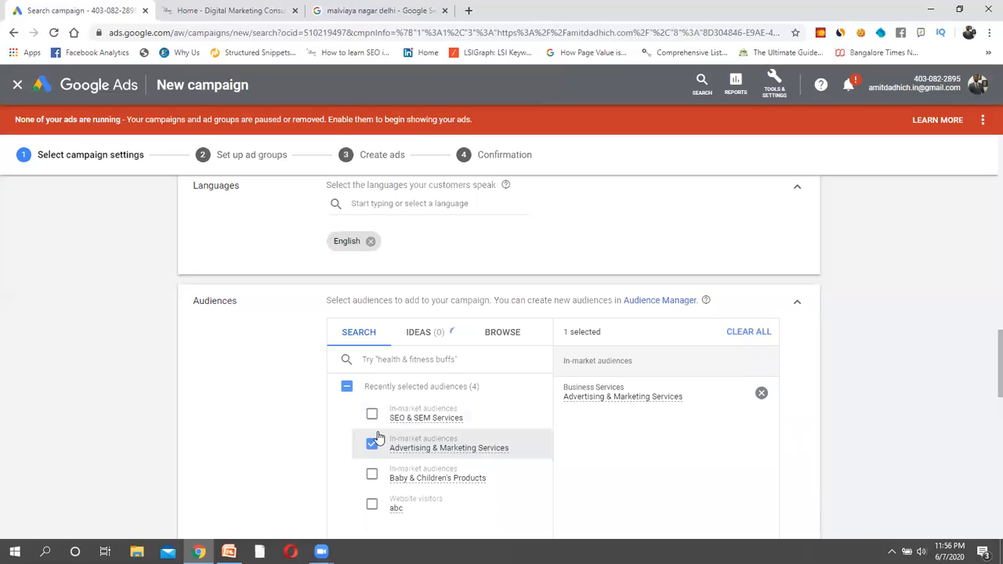
mouse_move(441, 448)
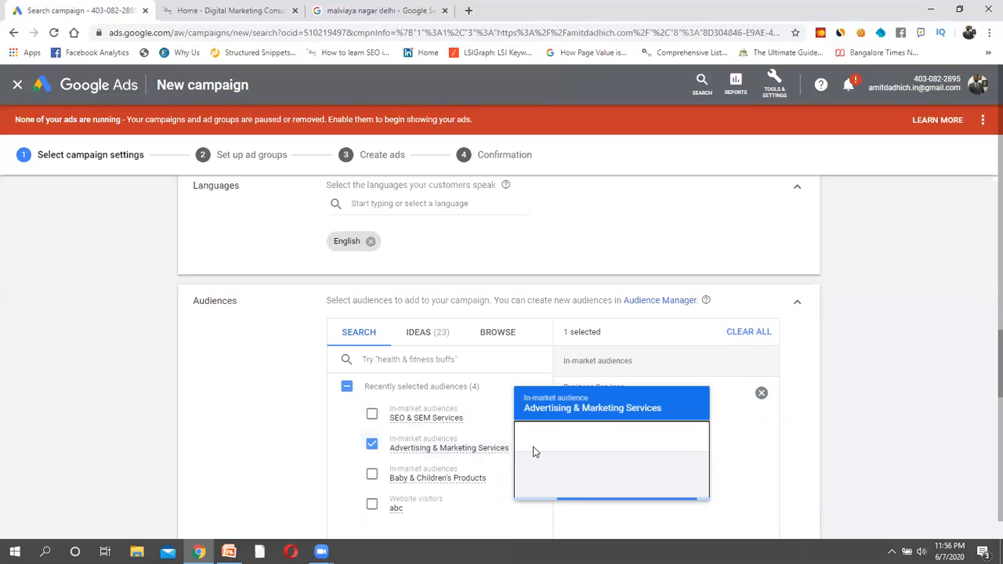
scroll(835, 455, down, 1)
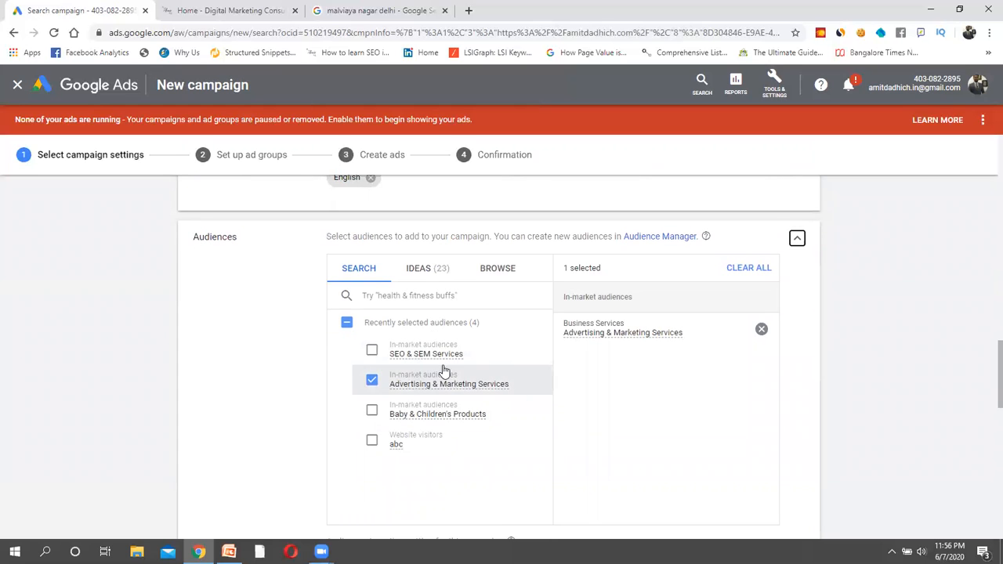
click(347, 326)
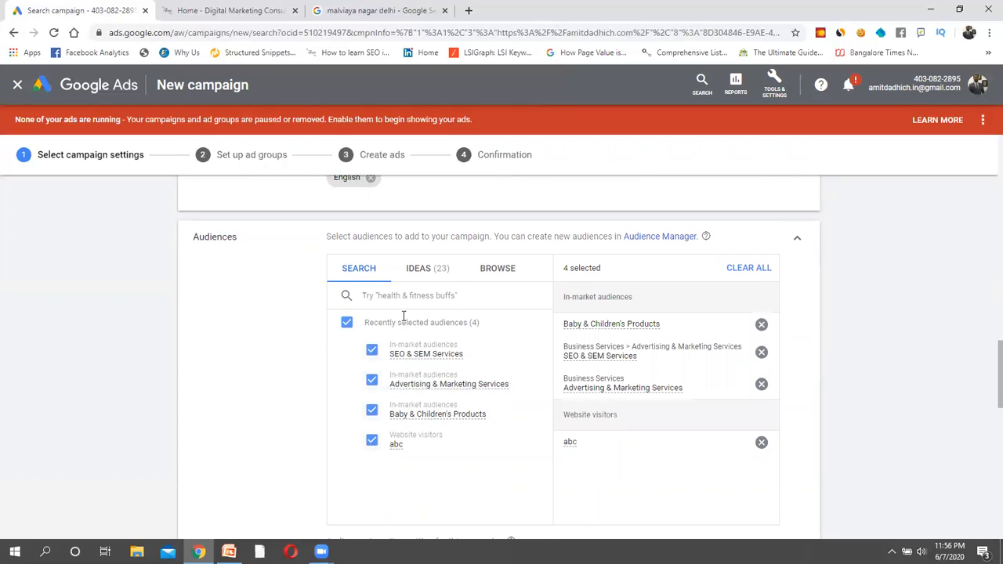
click(798, 244)
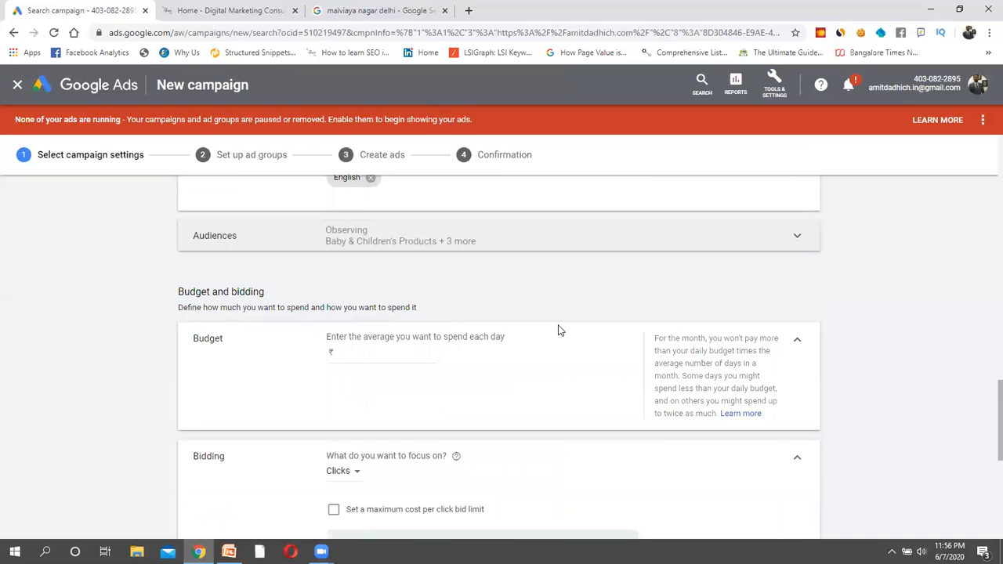
- Set the campaign's average daily budget to ₹1,000
scroll(509, 313, down, 1)
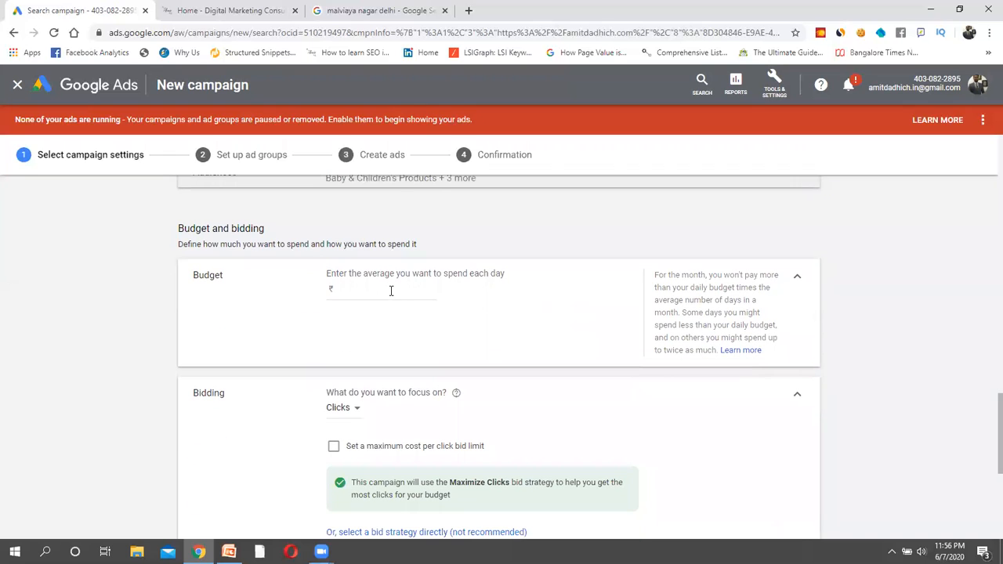
click(391, 291)
text(1,000)
click(550, 298)
- Check the bidding focus choices, and switch to selecting a bid strategy directly with Manual CPC as the strategy
scroll(551, 299, down, 1)
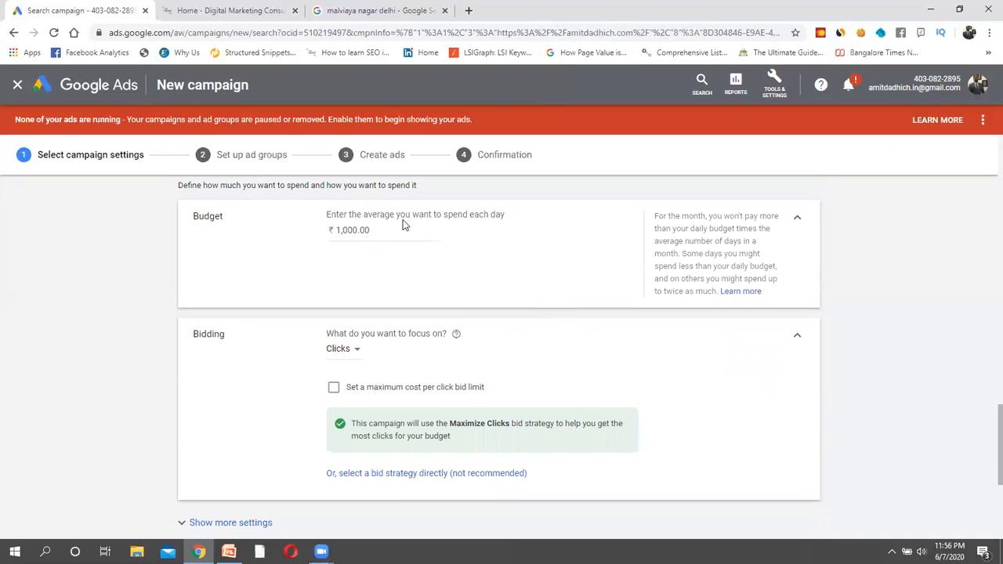
click(350, 350)
click(266, 384)
scroll(352, 357, down, 1)
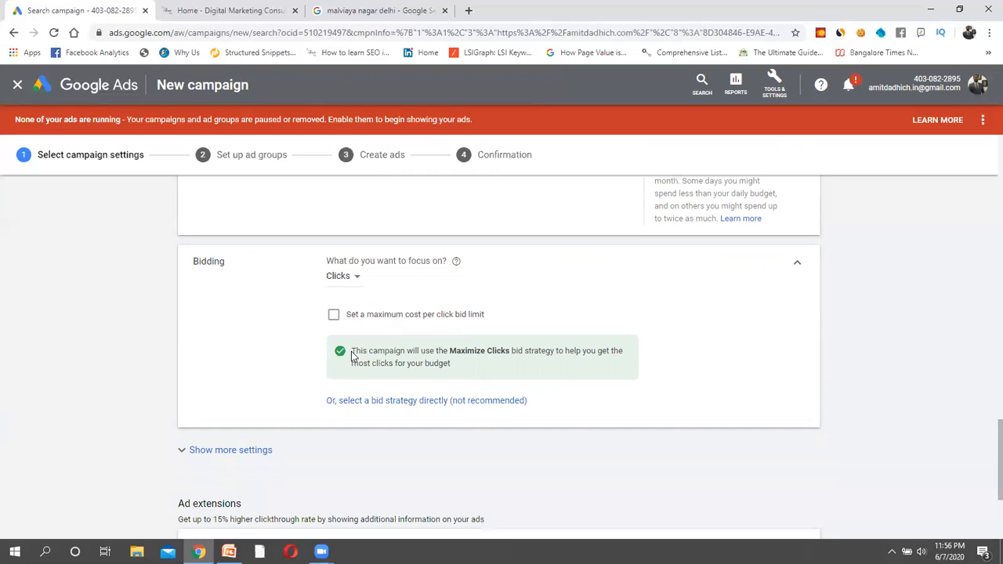
click(350, 279)
click(275, 309)
click(424, 401)
click(379, 305)
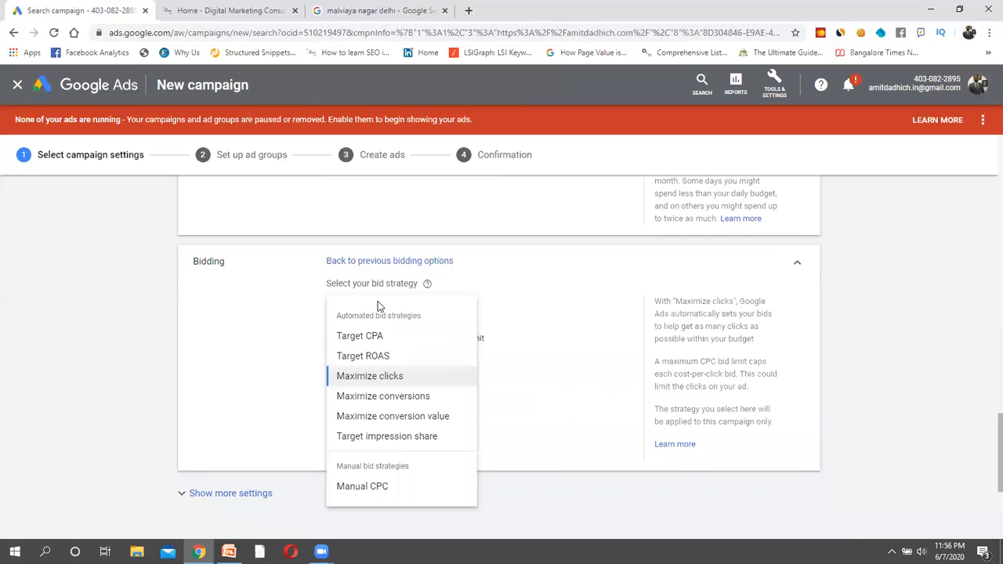
click(393, 489)
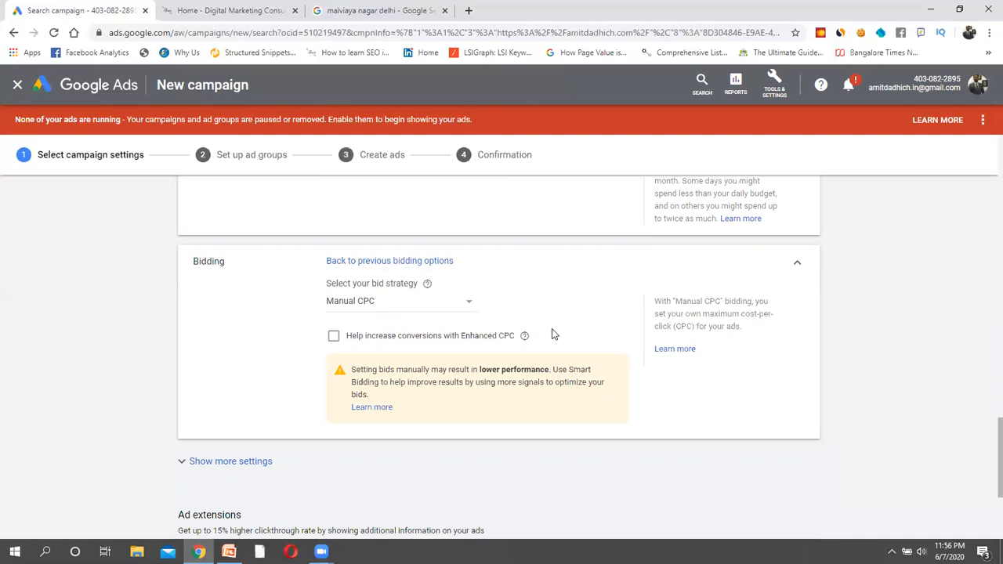
- Try the Maximize clicks bid strategy and switch back to Manual CPC
click(458, 307)
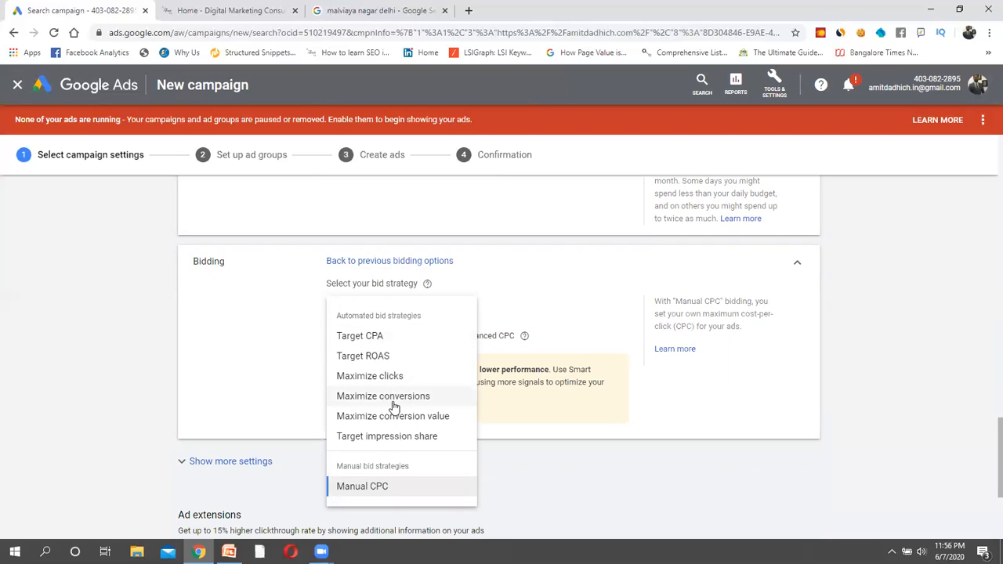
mouse_move(392, 403)
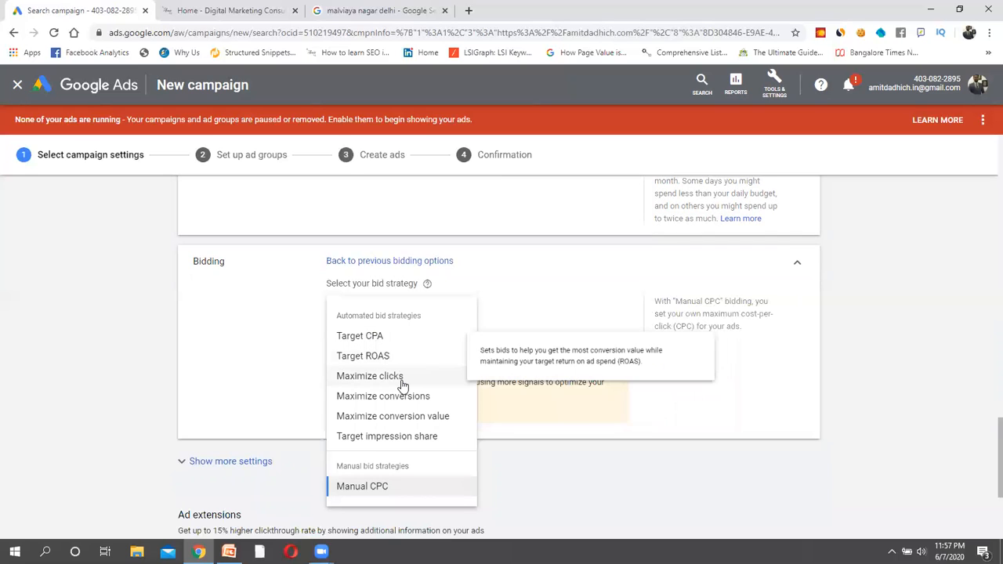
click(400, 384)
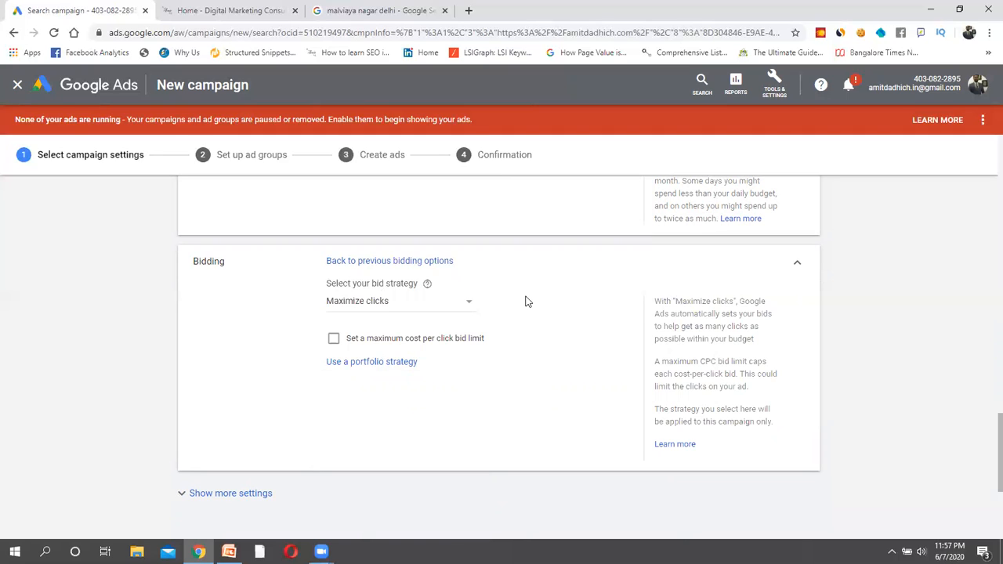
click(458, 308)
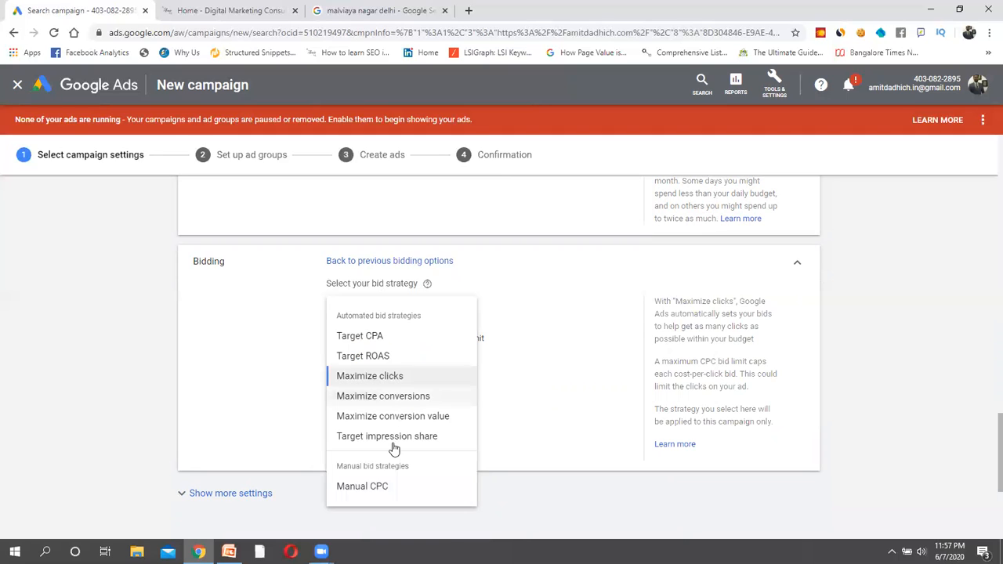
click(392, 486)
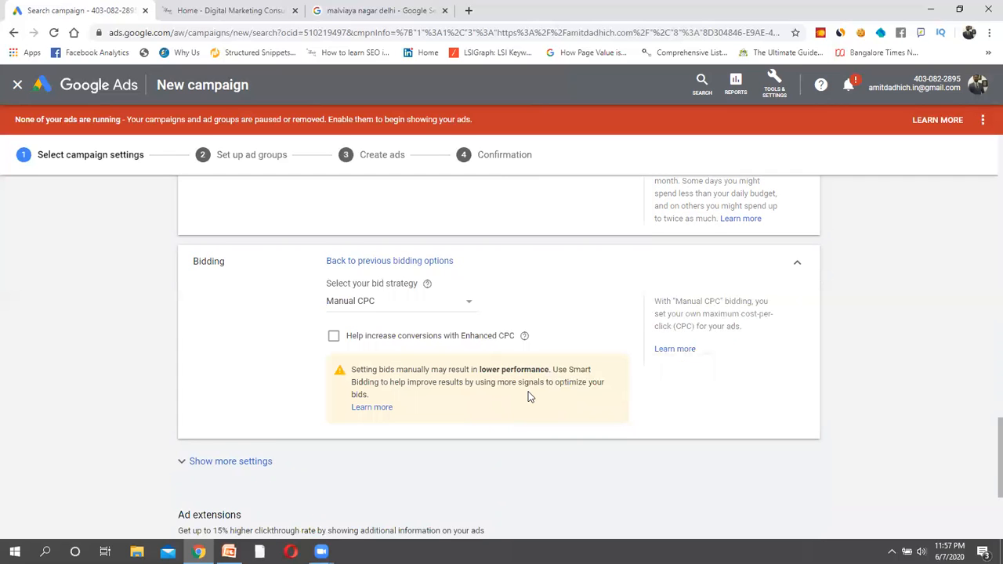
- Show the additional campaign settings below Bidding and open the ad schedule for editing
scroll(528, 397, down, 1)
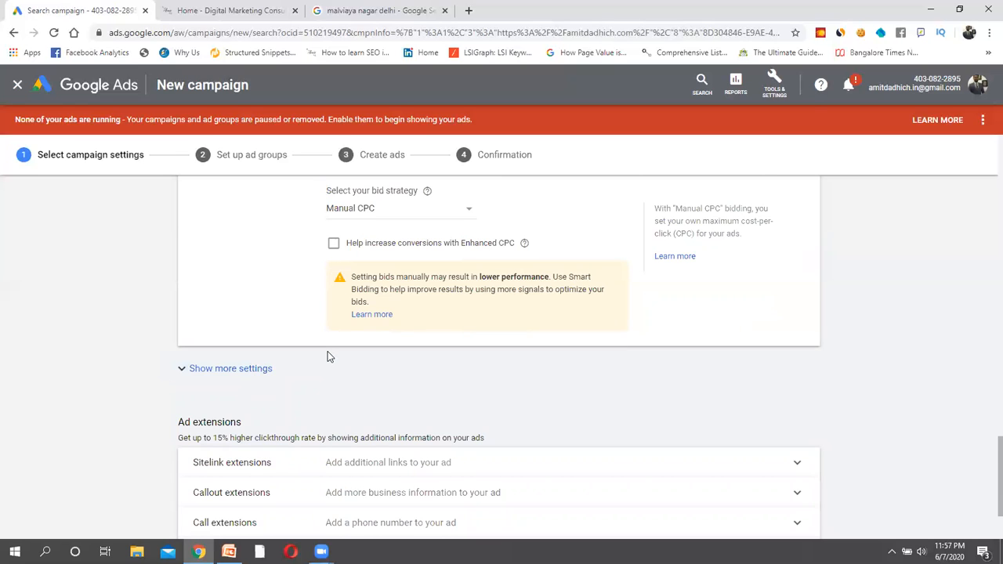
scroll(327, 356, down, 1)
scroll(327, 357, down, 1)
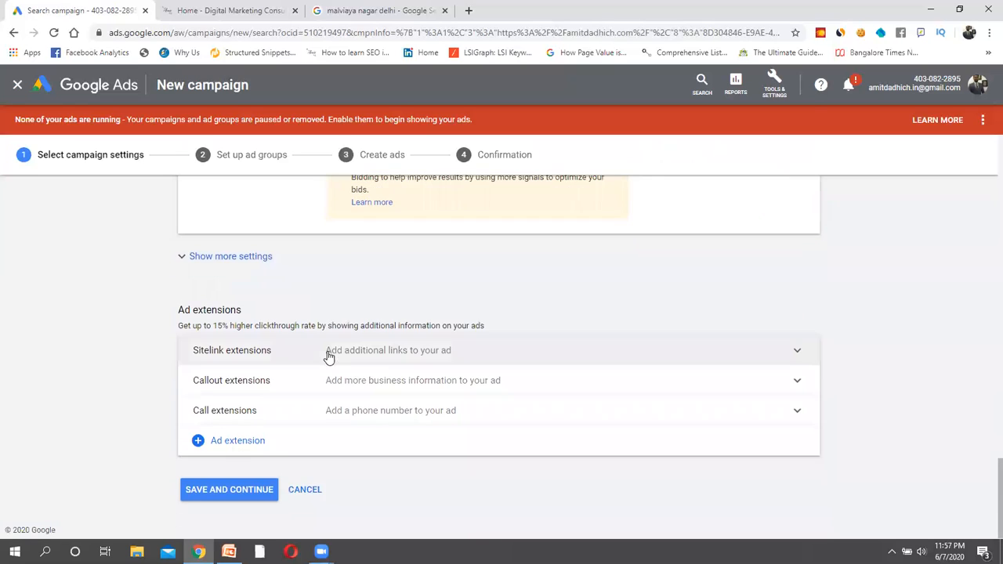
click(264, 266)
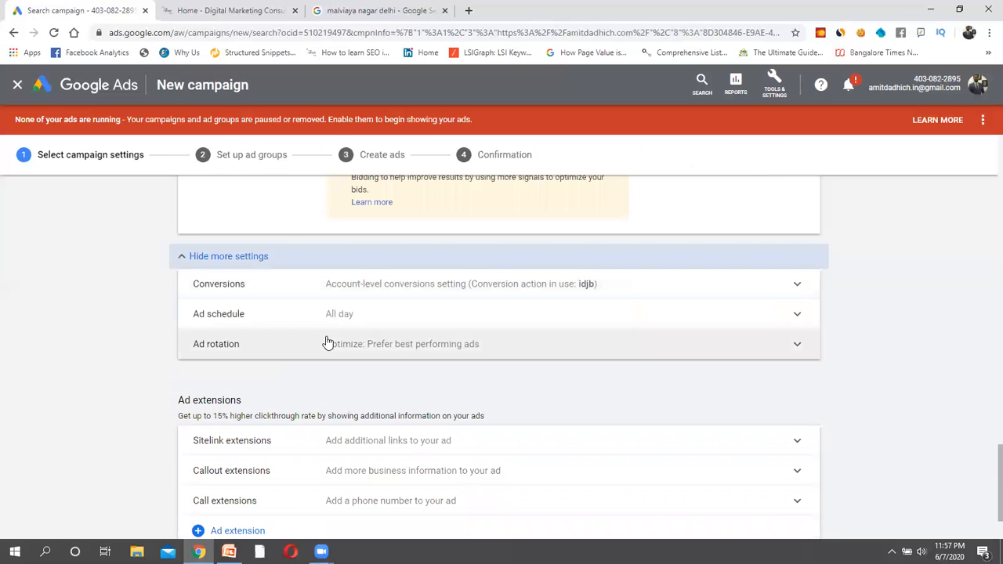
click(342, 317)
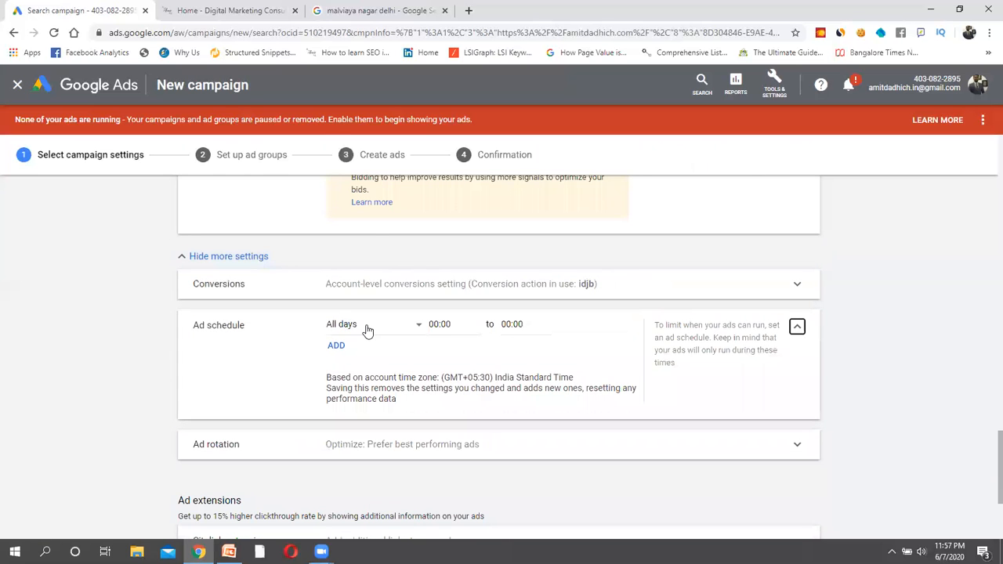
- Try a Mondays - Fridays ad schedule with a second row, and go back to a single All days row
click(368, 329)
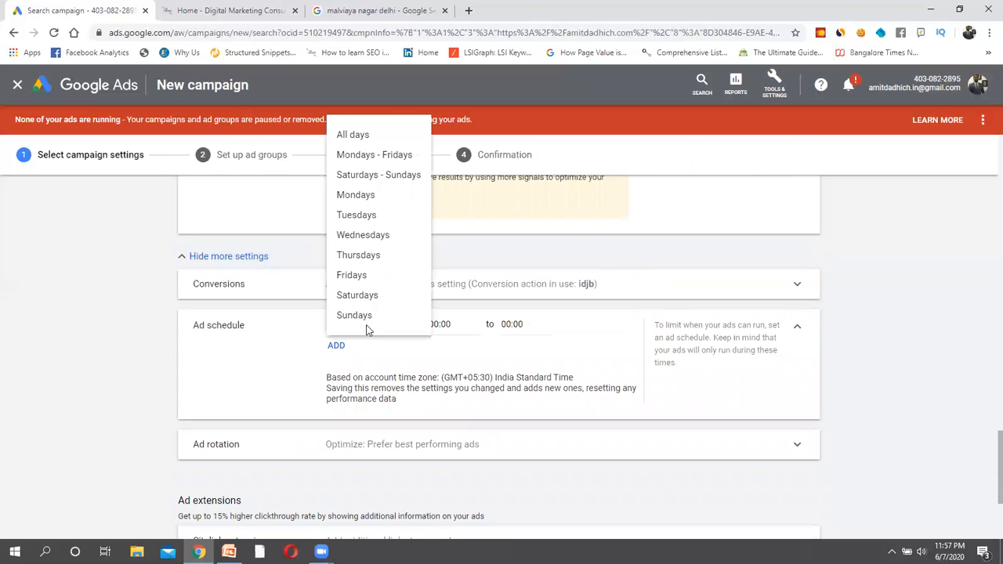
click(369, 160)
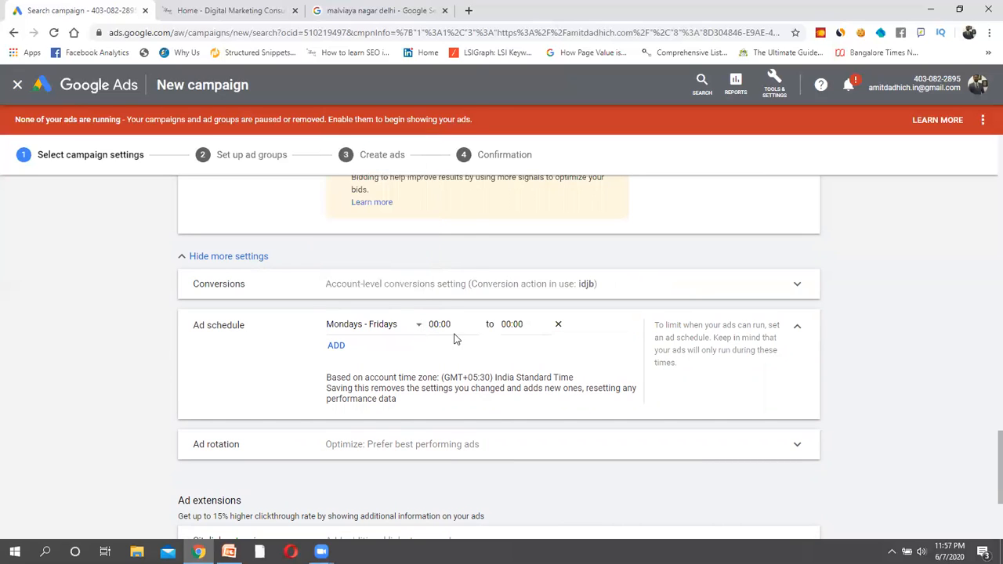
click(454, 337)
click(336, 346)
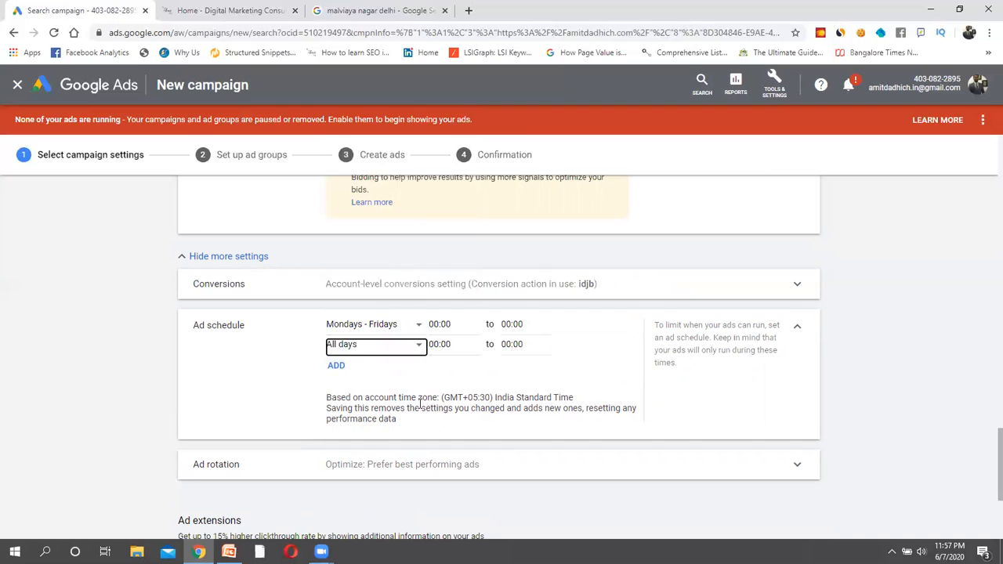
click(374, 328)
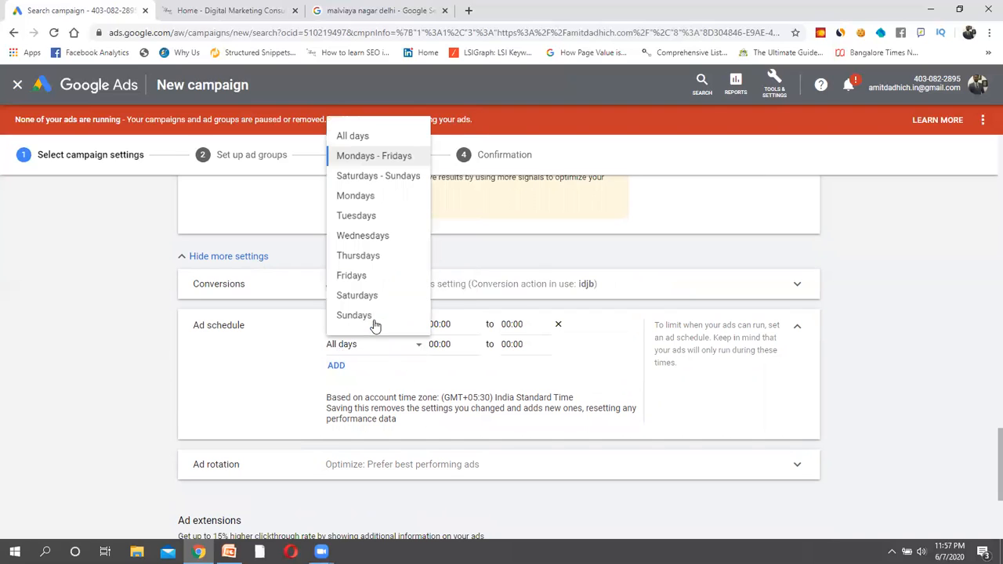
click(360, 134)
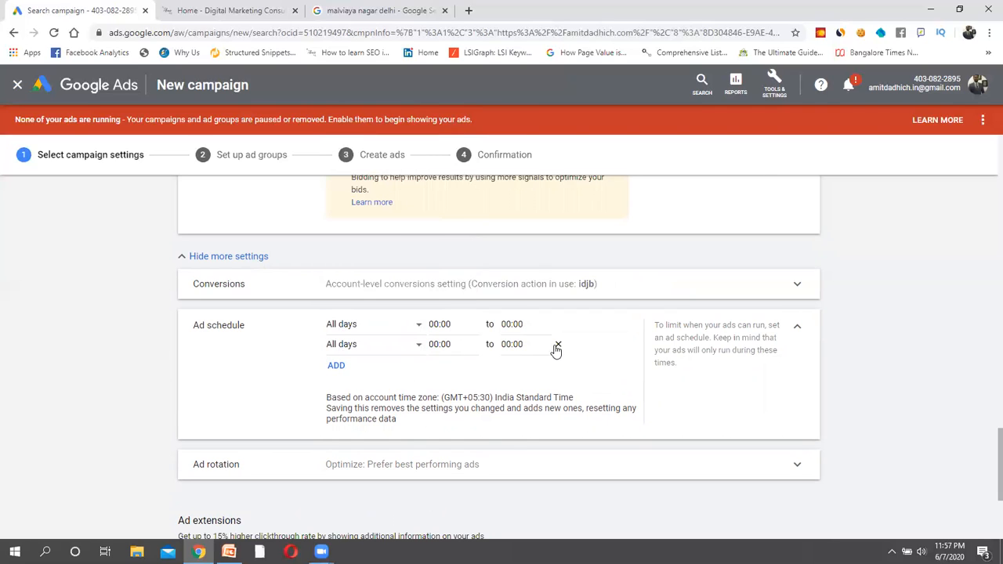
click(557, 345)
- Set the ad schedule hours to run from 09:00 to 21:00
click(444, 323)
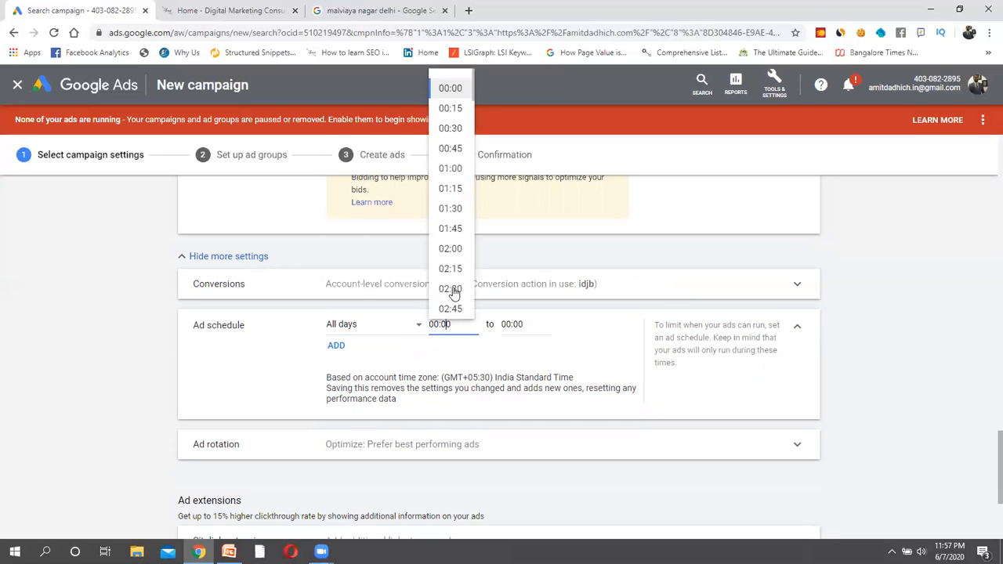
scroll(449, 182, down, 5)
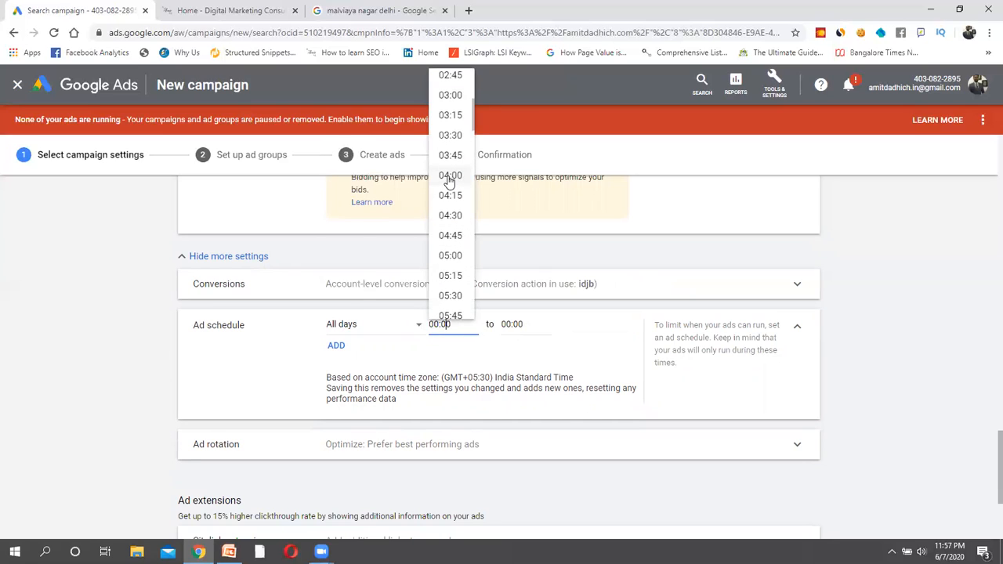
scroll(454, 273, down, 2)
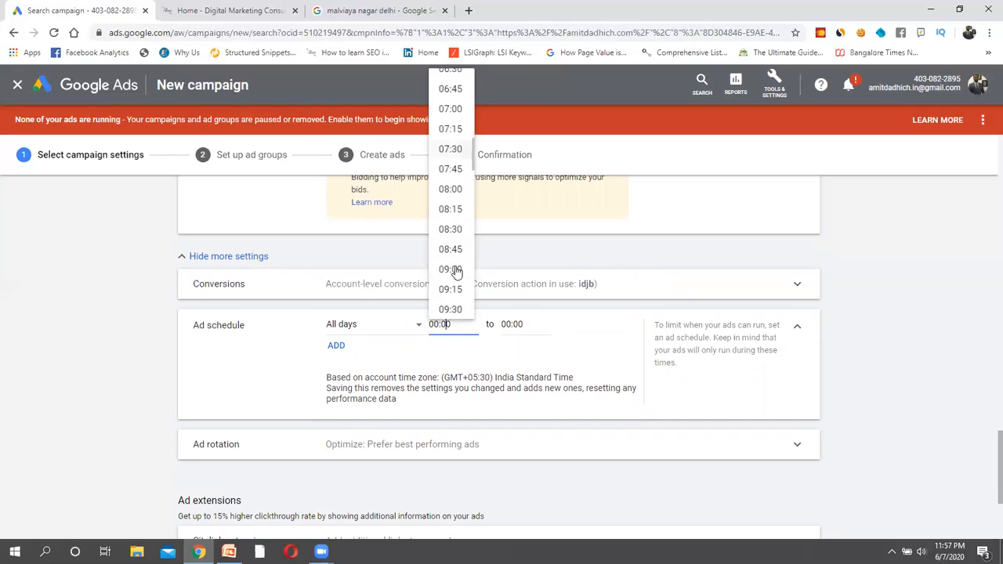
click(449, 267)
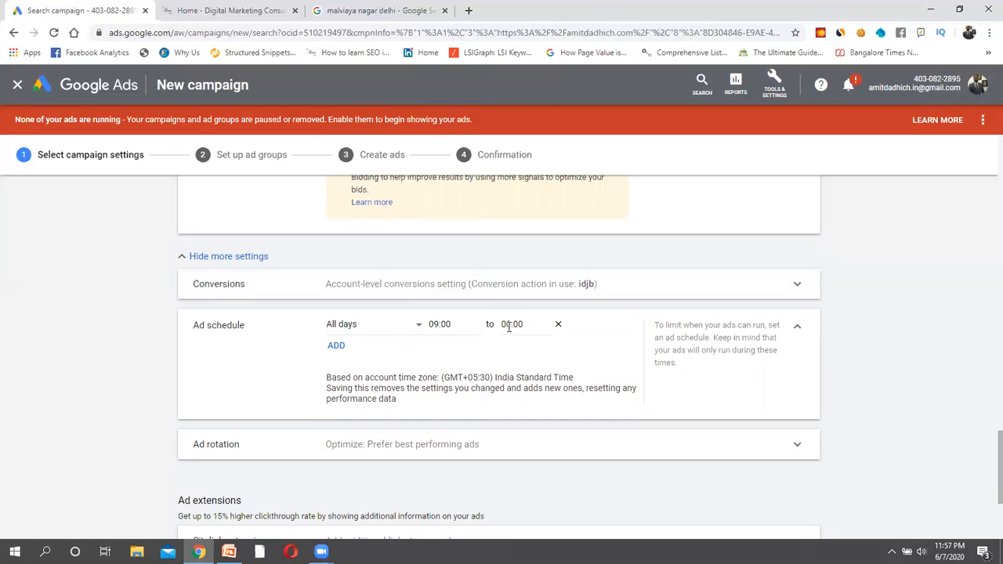
click(508, 323)
scroll(523, 300, down, 20)
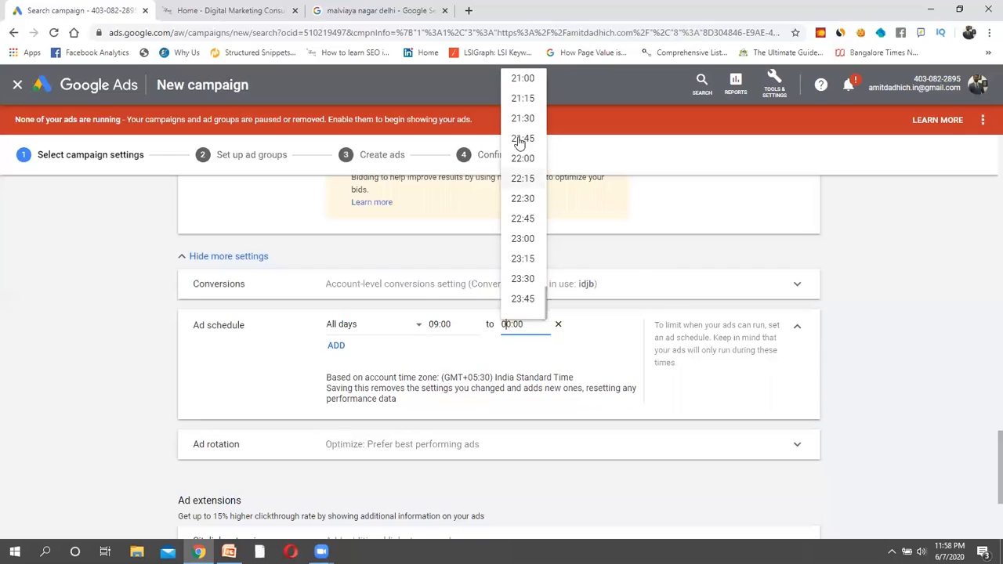
scroll(522, 133, up, 1)
scroll(521, 125, down, 1)
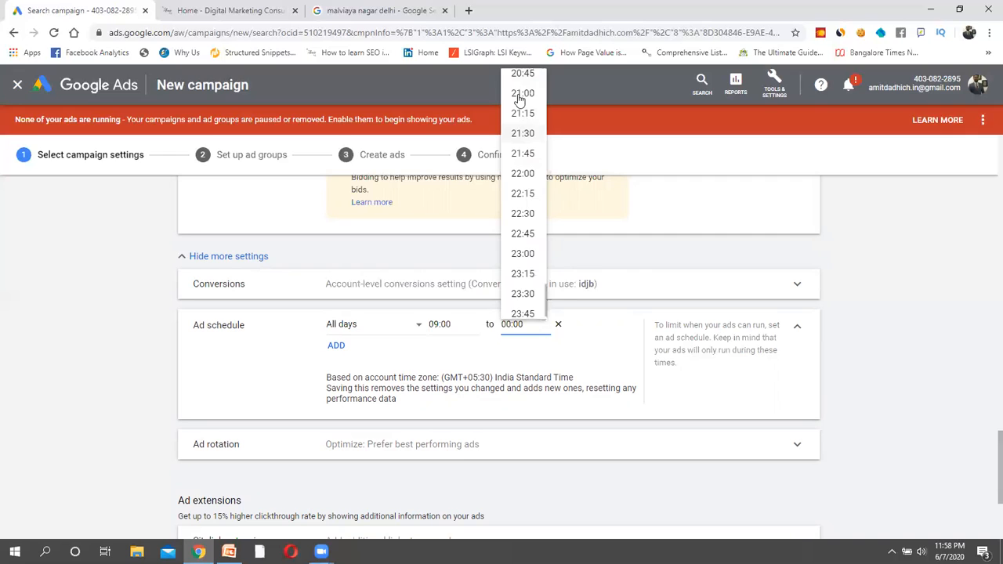
click(521, 94)
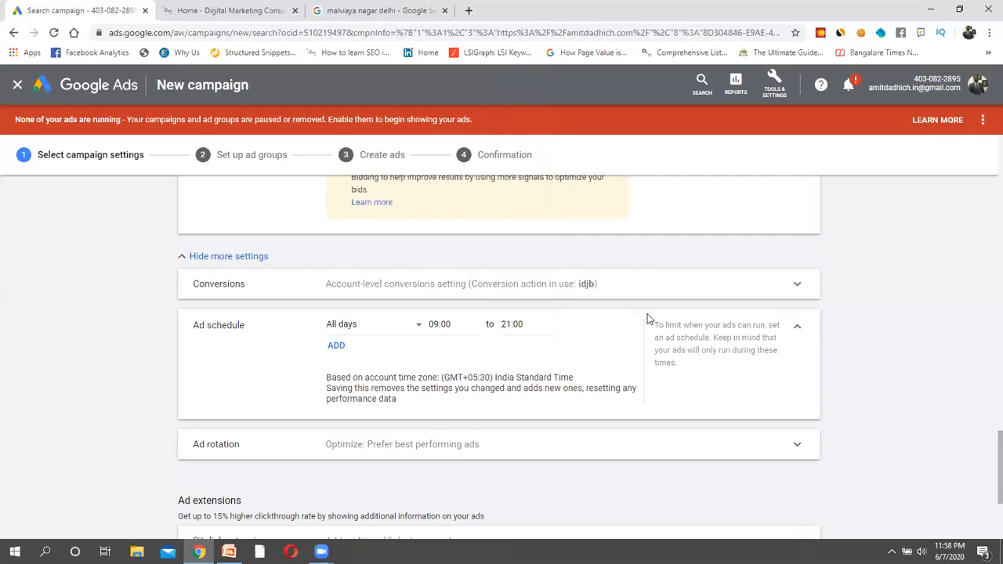
- Change the ad schedule's days to Mondays - Fridays
scroll(590, 384, down, 2)
scroll(590, 384, up, 1)
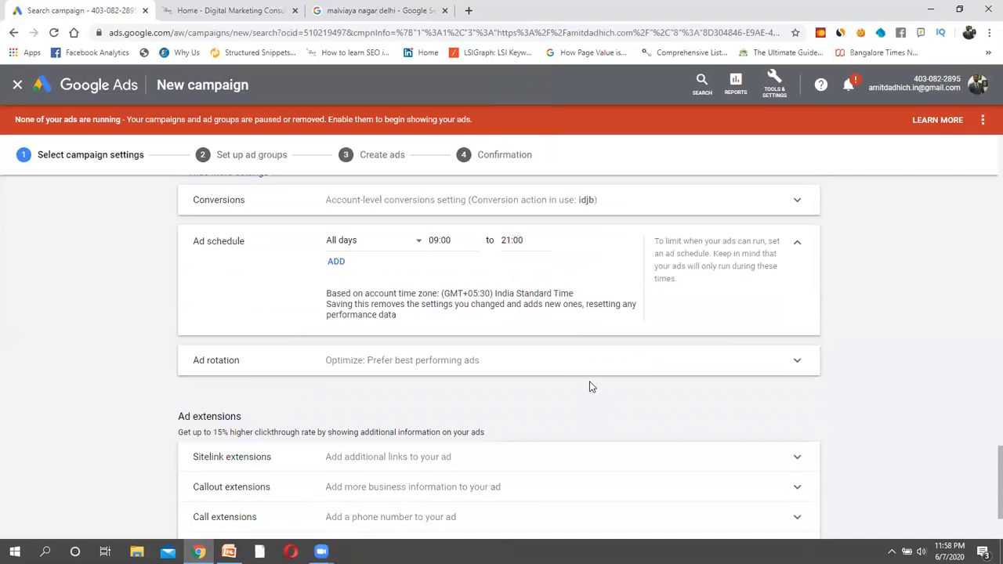
click(370, 249)
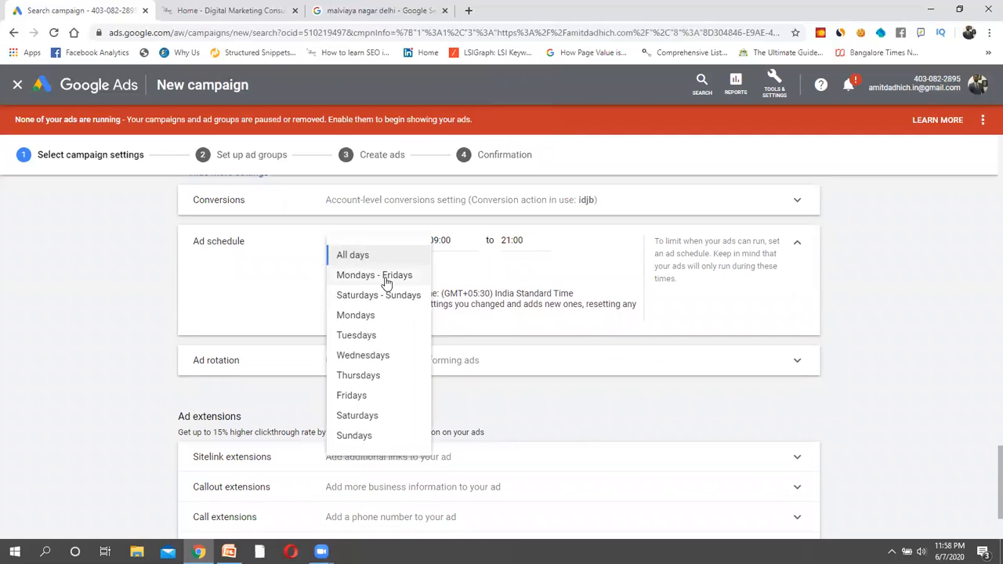
click(388, 277)
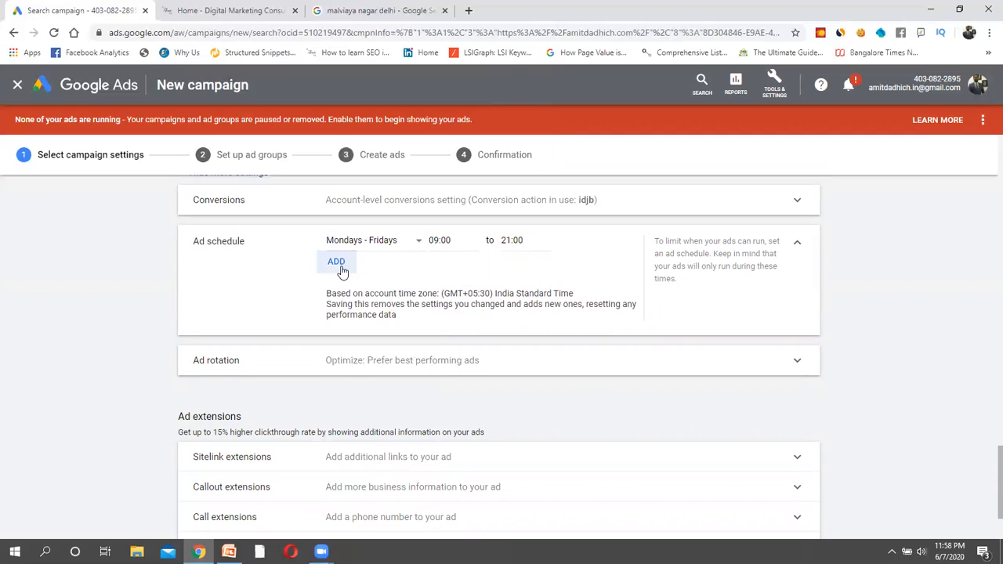
- Try adding a Saturdays - Sundays row to the ad schedule, and remove that row
click(337, 264)
click(355, 263)
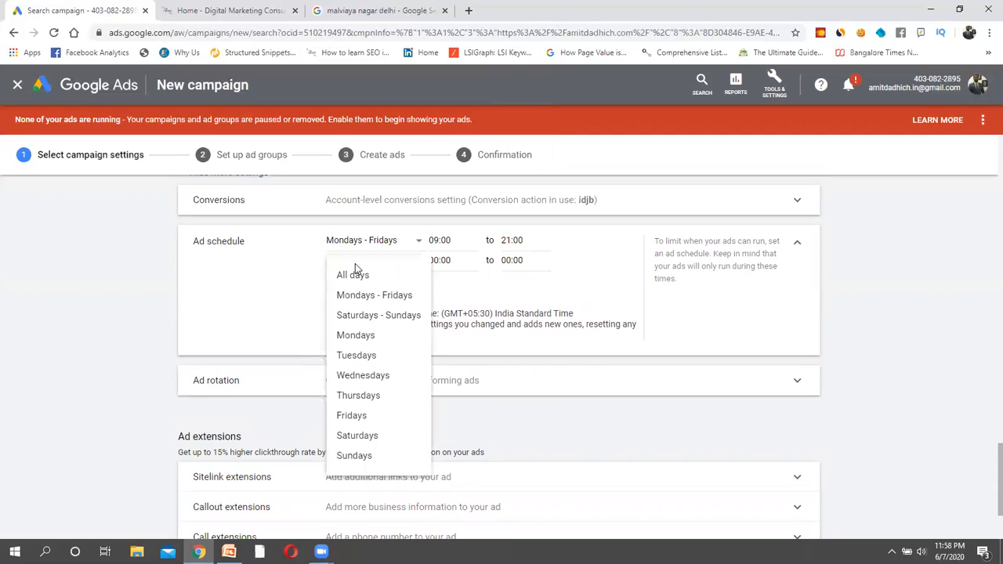
click(370, 316)
click(439, 263)
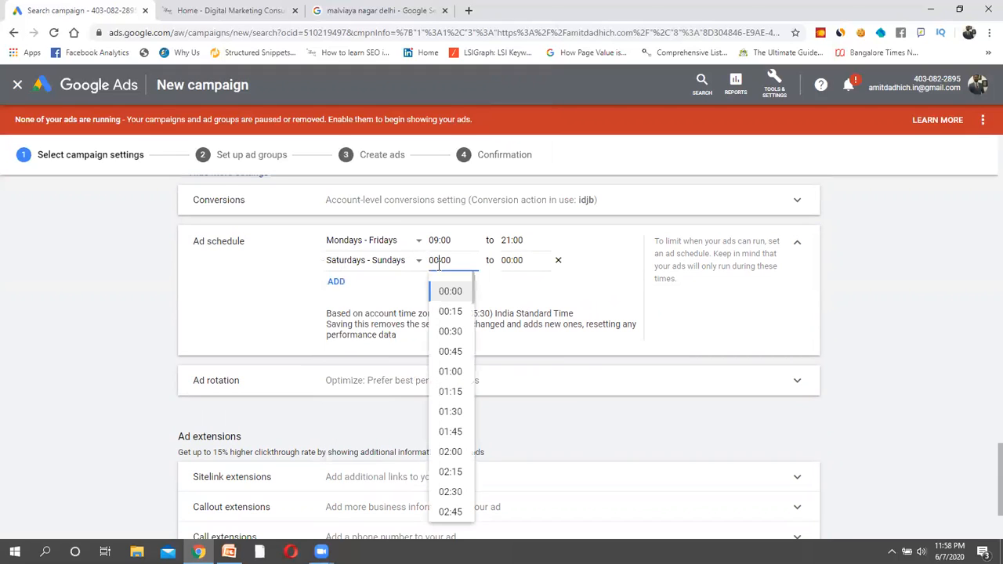
click(534, 301)
scroll(537, 302, down, 2)
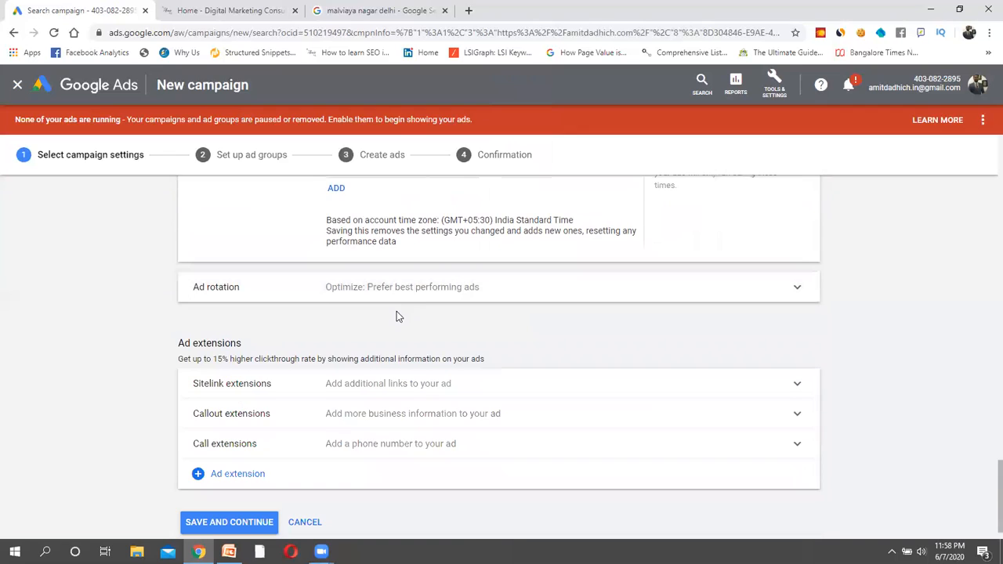
scroll(549, 266, up, 2)
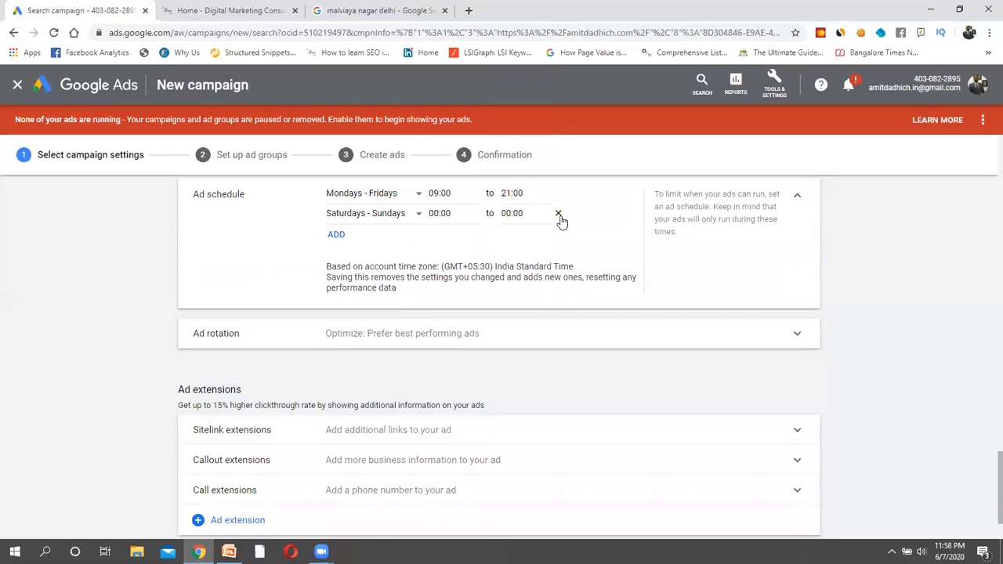
click(558, 213)
- Expand the ad rotation setting and review its optimization and rotation options
scroll(508, 274, down, 1)
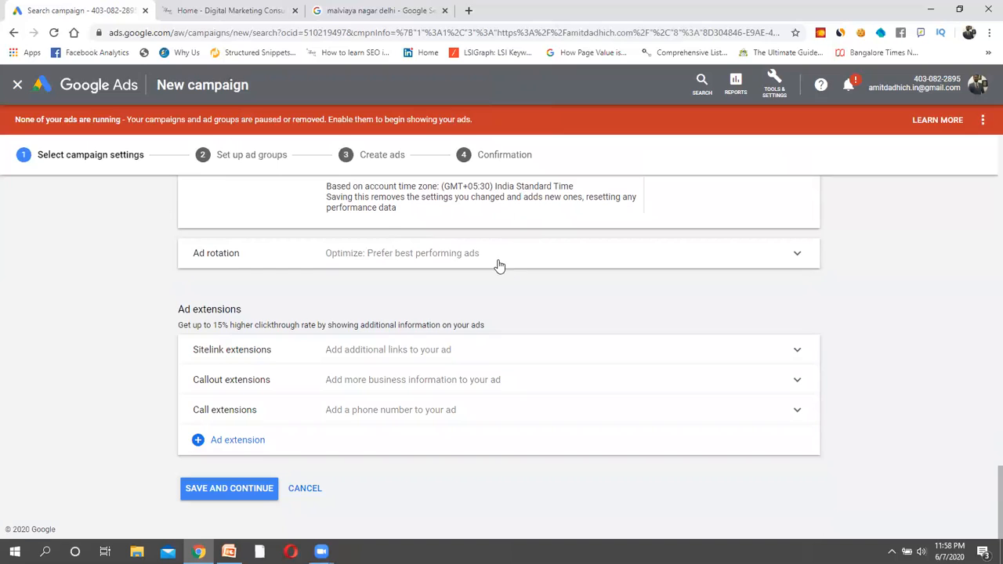
click(497, 264)
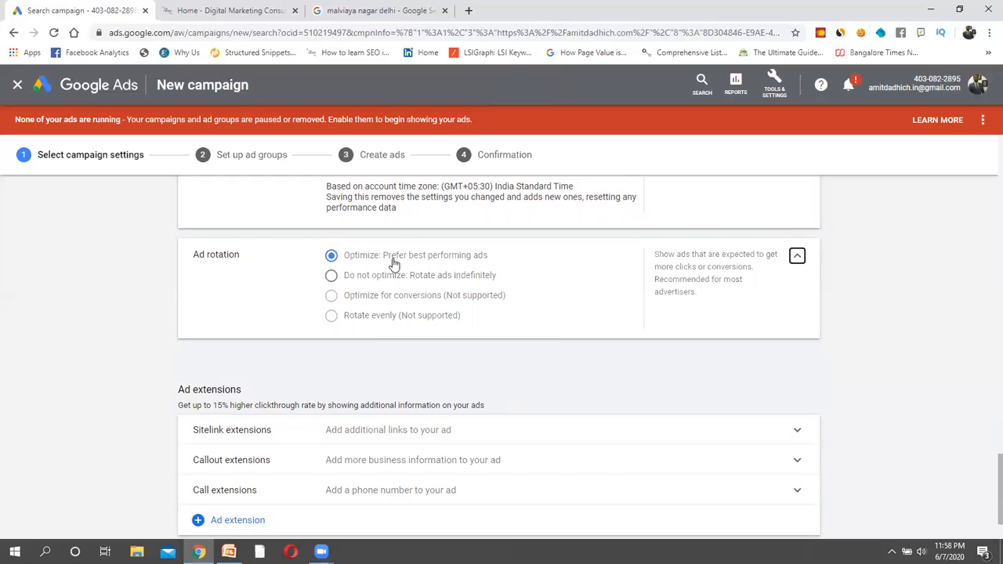
scroll(392, 258, down, 1)
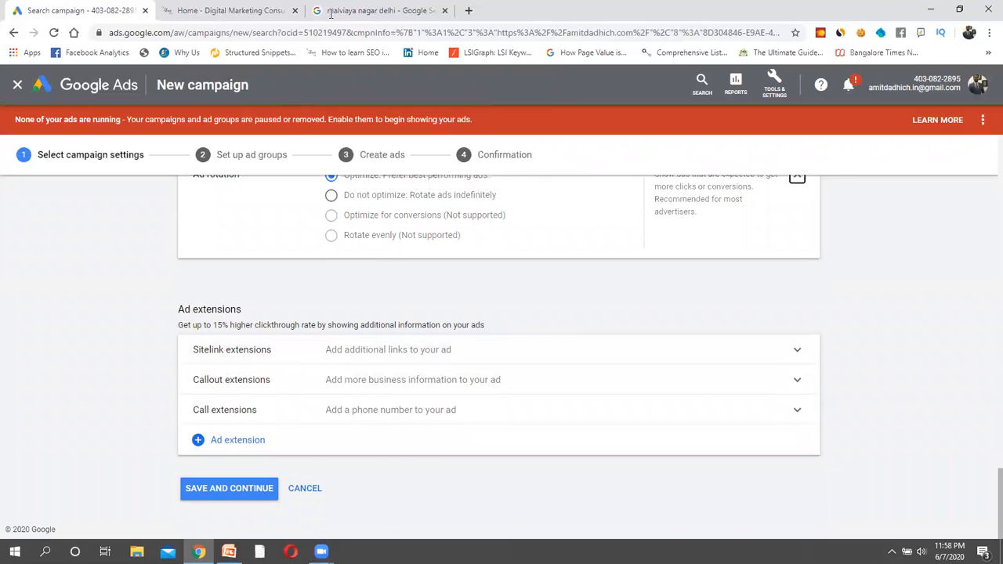
- Switch to the Google results tab, search for "digital marketing courses in bangalore" and examine the sitelinks under the ads
click(360, 8)
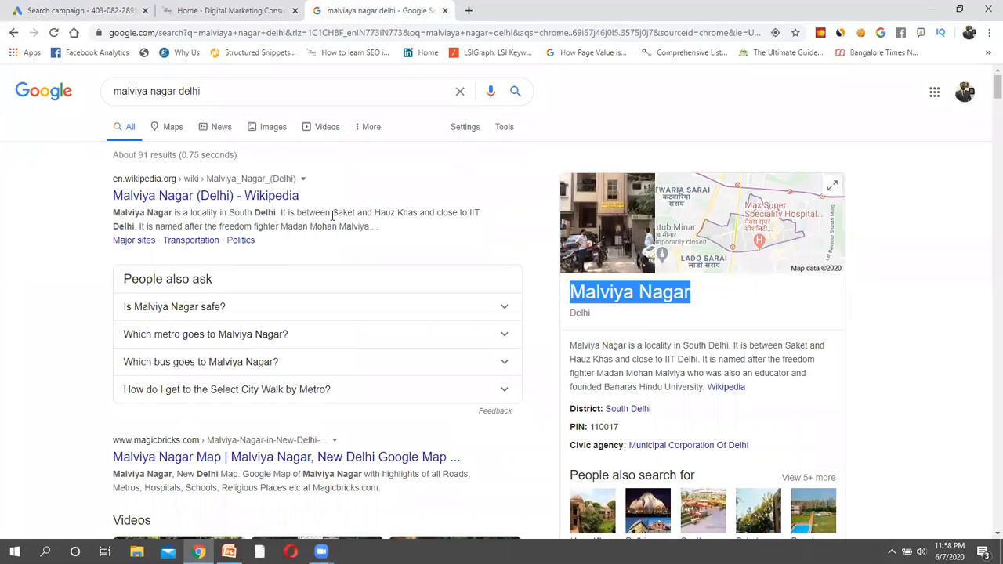
triple_click(201, 97)
text(digi)
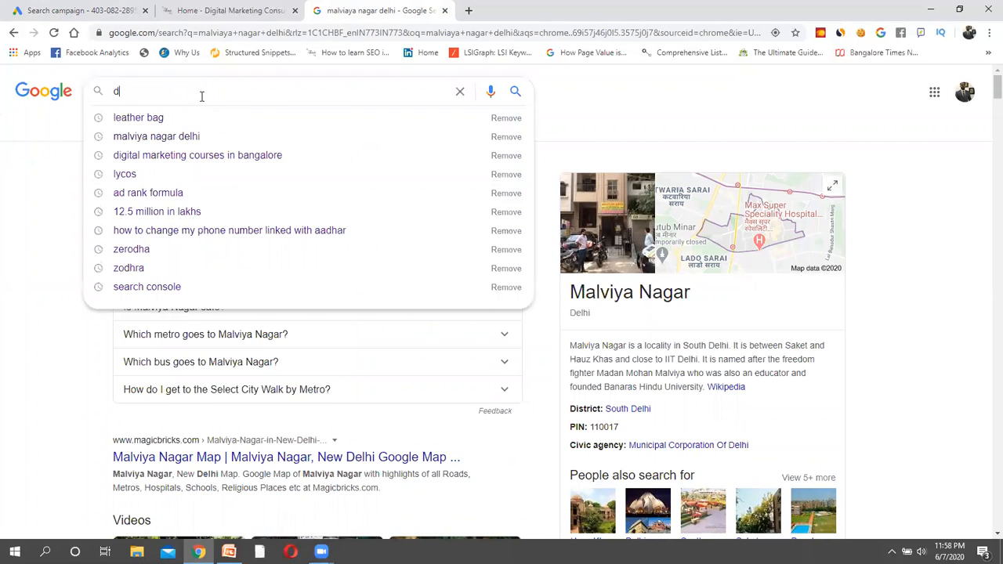
click(223, 119)
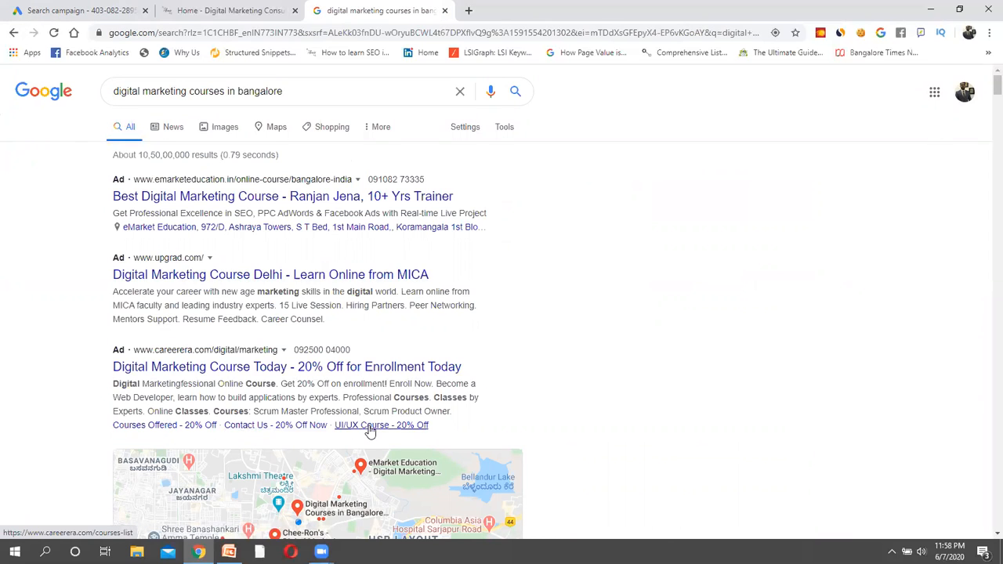
scroll(370, 430, down, 2)
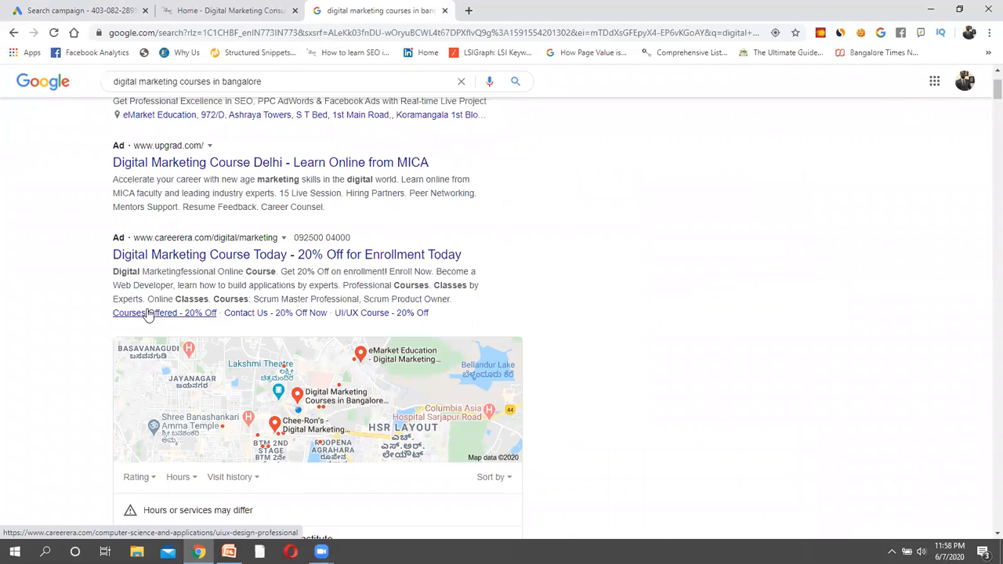
- Return to the Google Ads campaign, expand Sitelink extensions and start a new sitelink extension
click(55, 10)
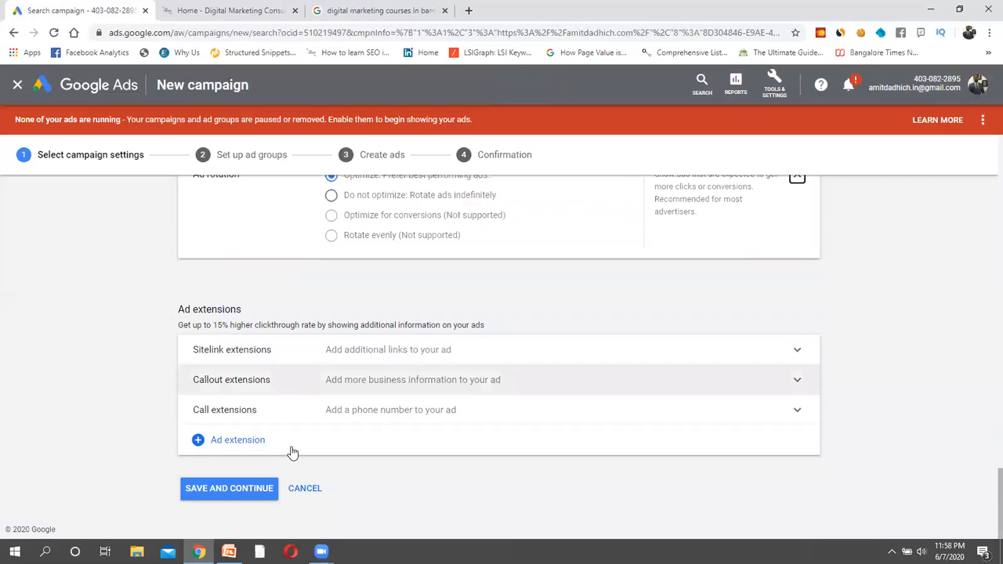
click(251, 359)
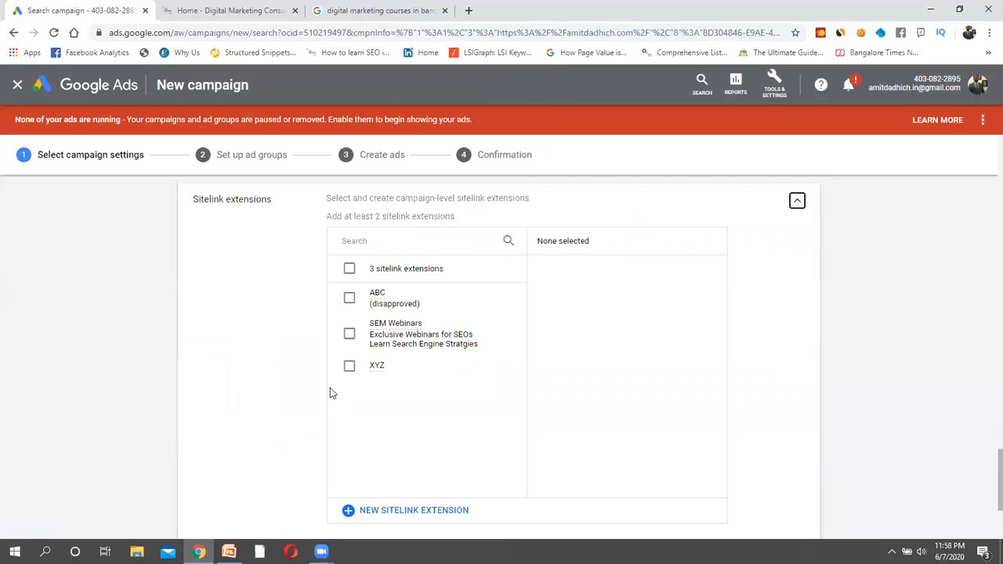
click(382, 510)
click(416, 300)
- Compare the sitelink text and description fields of the new extension with the careerera.com ad's sitelinks in the Google results
click(351, 8)
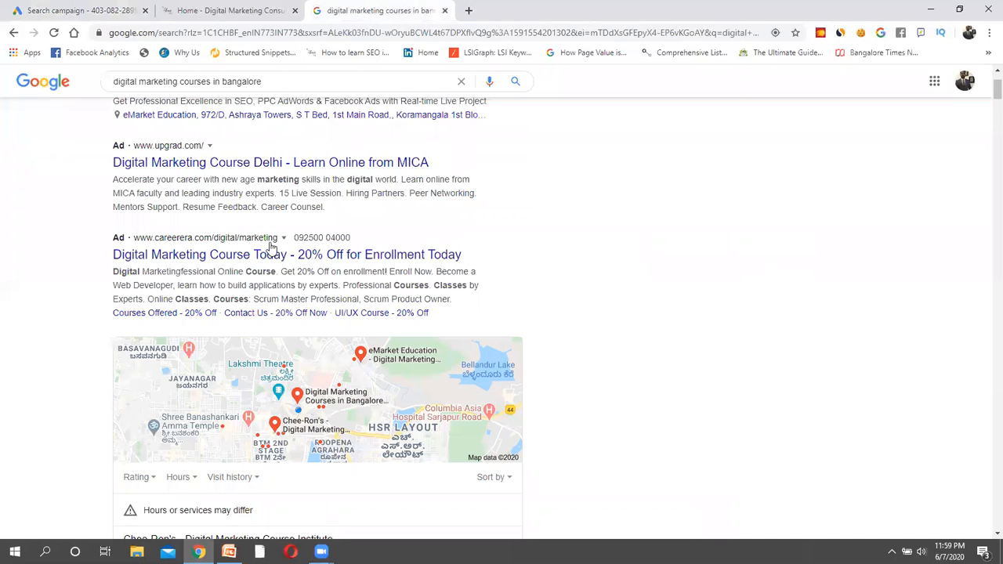
click(114, 10)
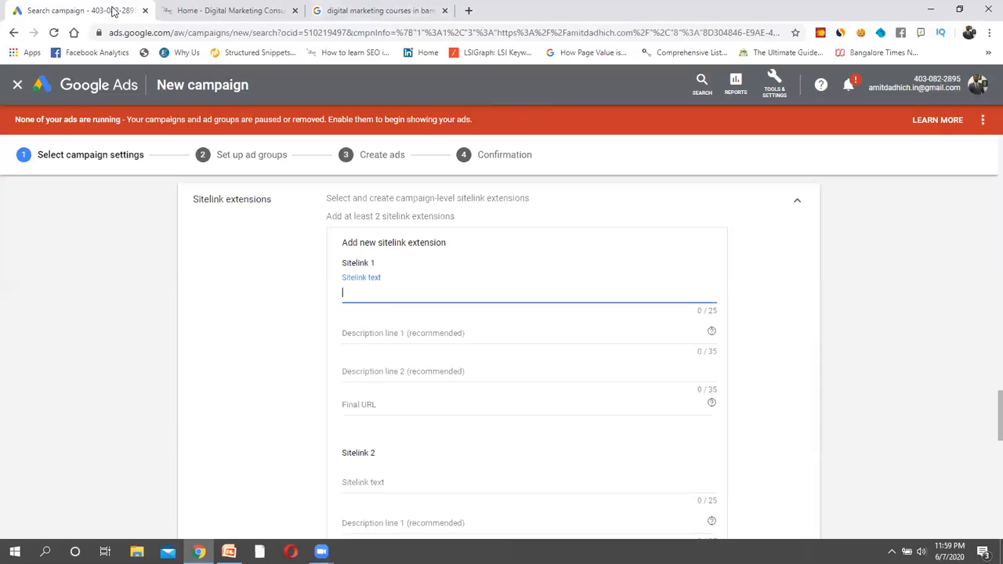
click(377, 333)
click(376, 7)
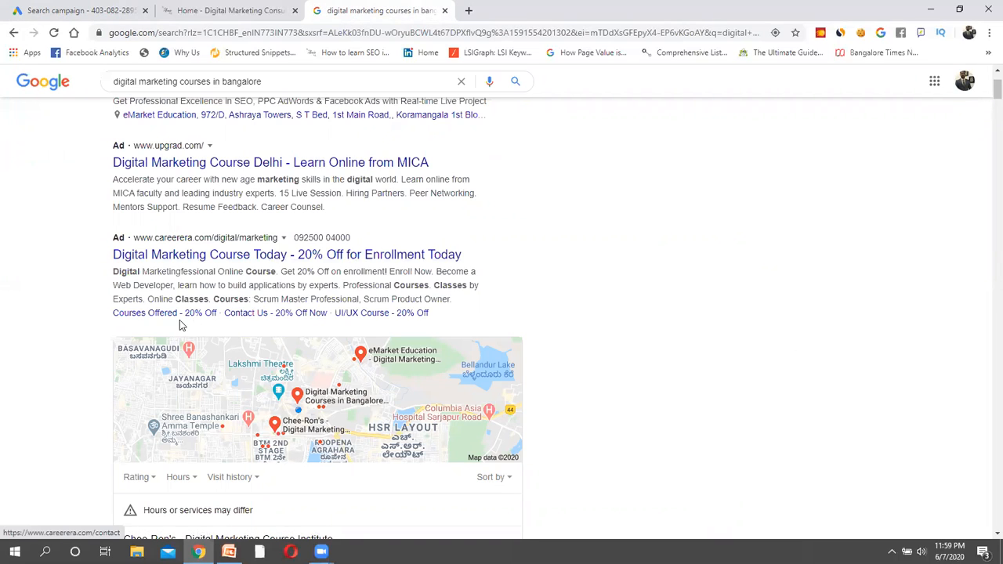
- Open a sitelink of the careerera.com ad in a new tab and compare its landing page with the sitelink's Final URL field
click(88, 10)
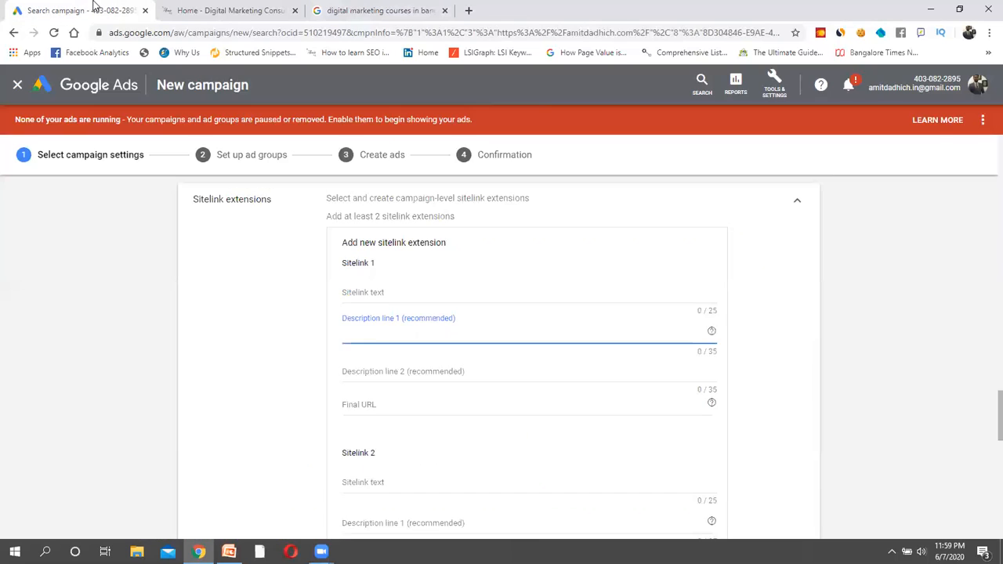
click(380, 398)
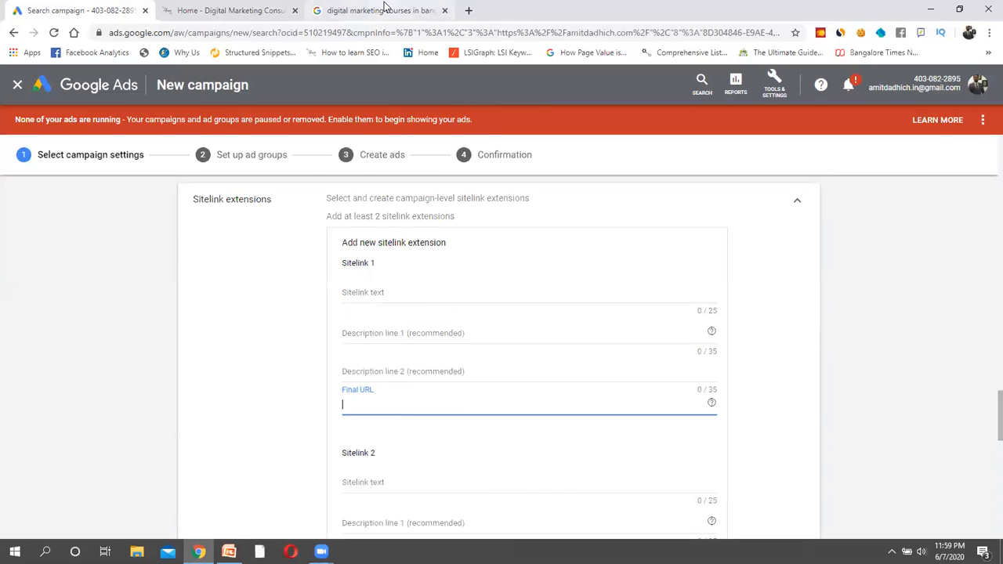
click(377, 10)
right_click(152, 318)
click(188, 325)
click(509, 10)
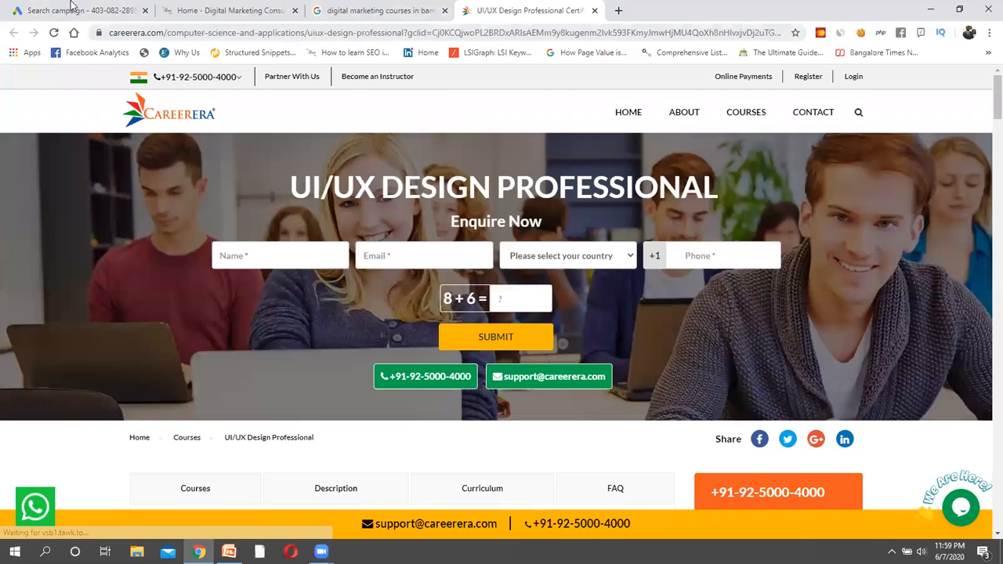
click(72, 9)
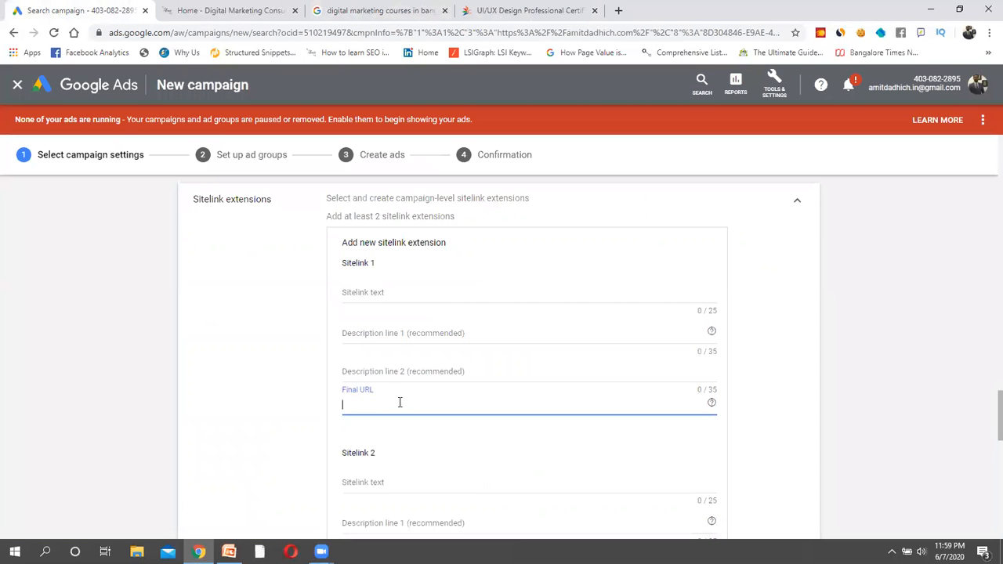
click(521, 10)
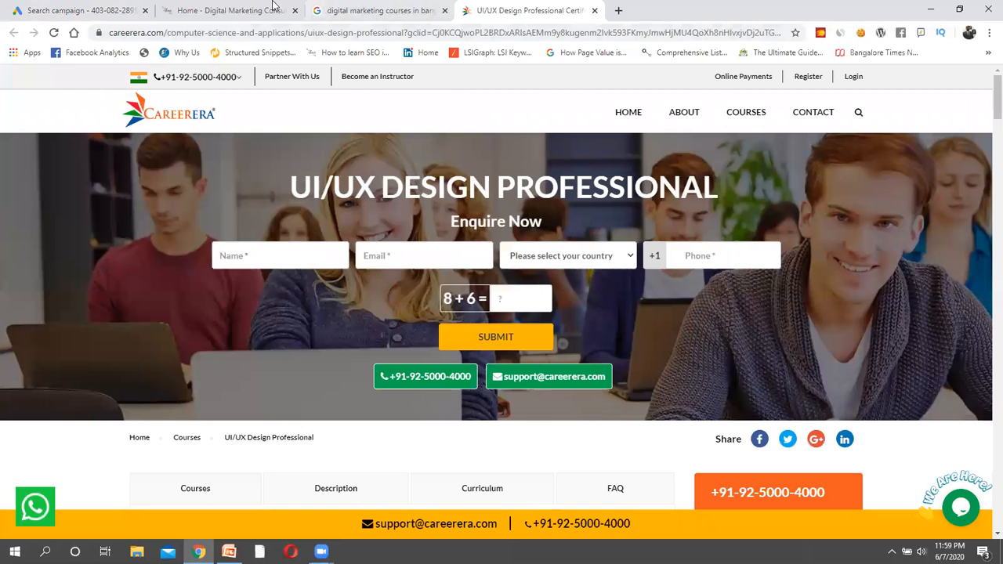
- Open the Digital Marketing Training page on the consultant's website and enter "Digital Training" as the Sitelink 1 text in the campaign
click(247, 6)
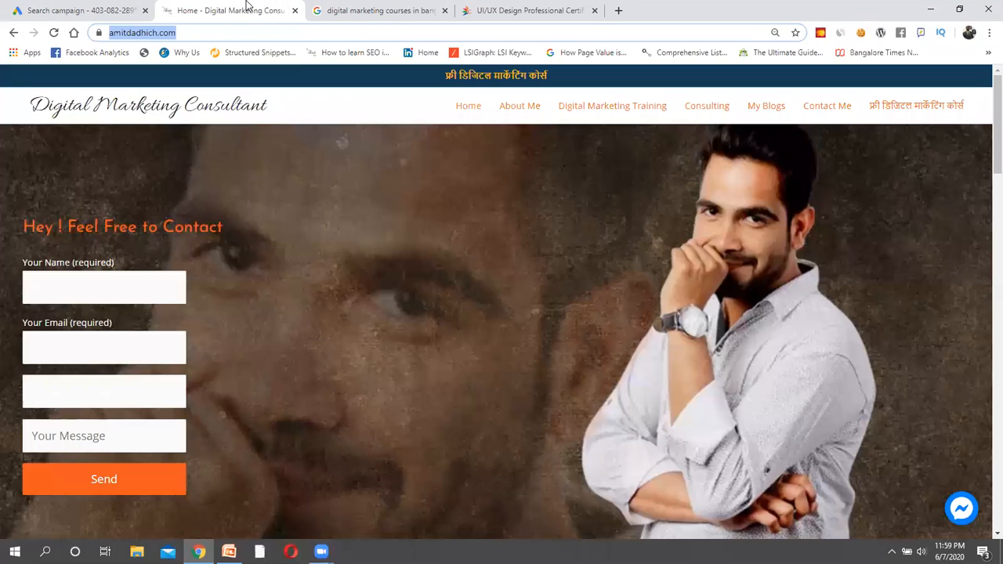
click(657, 109)
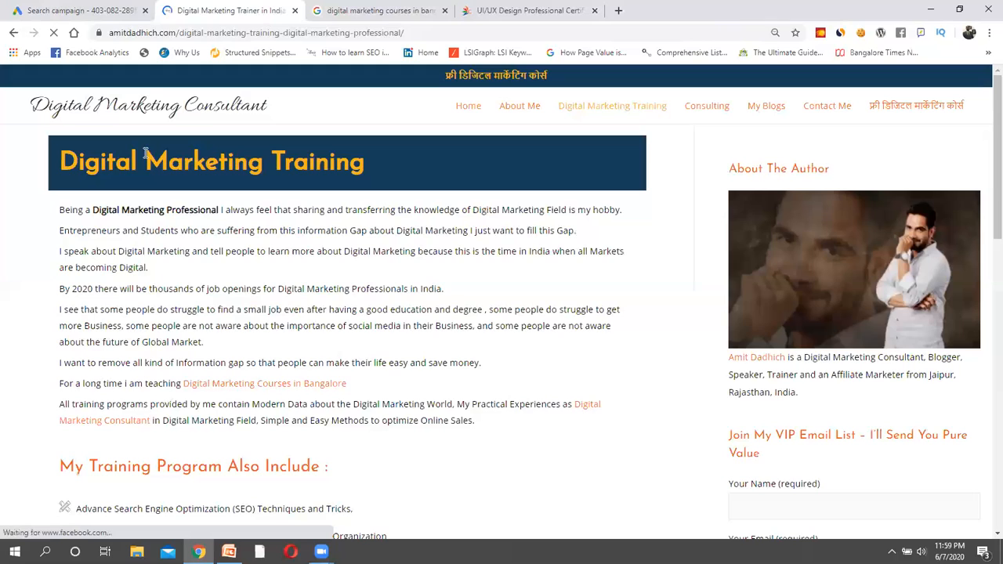
click(56, 7)
click(395, 296)
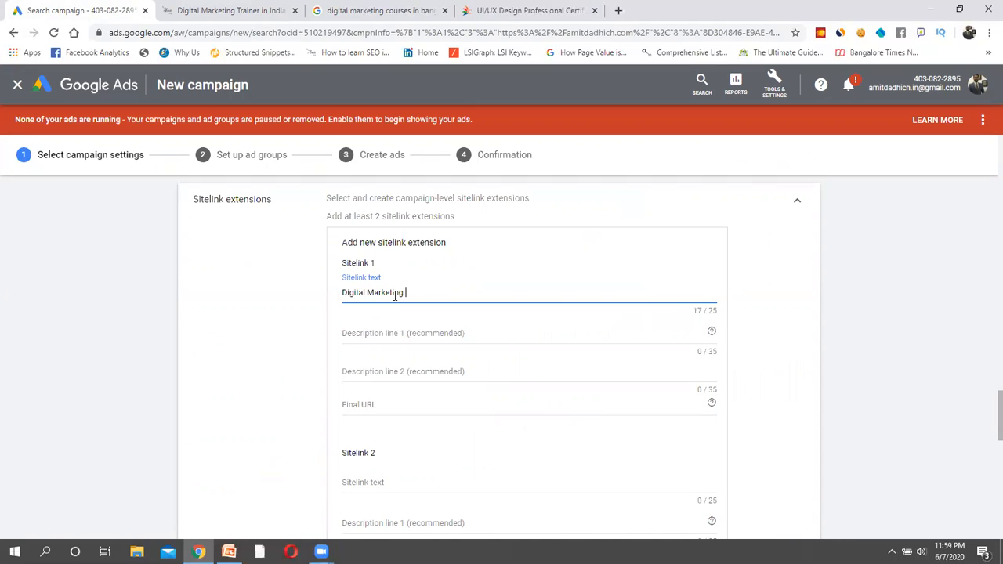
text(Digital Marketing Training)
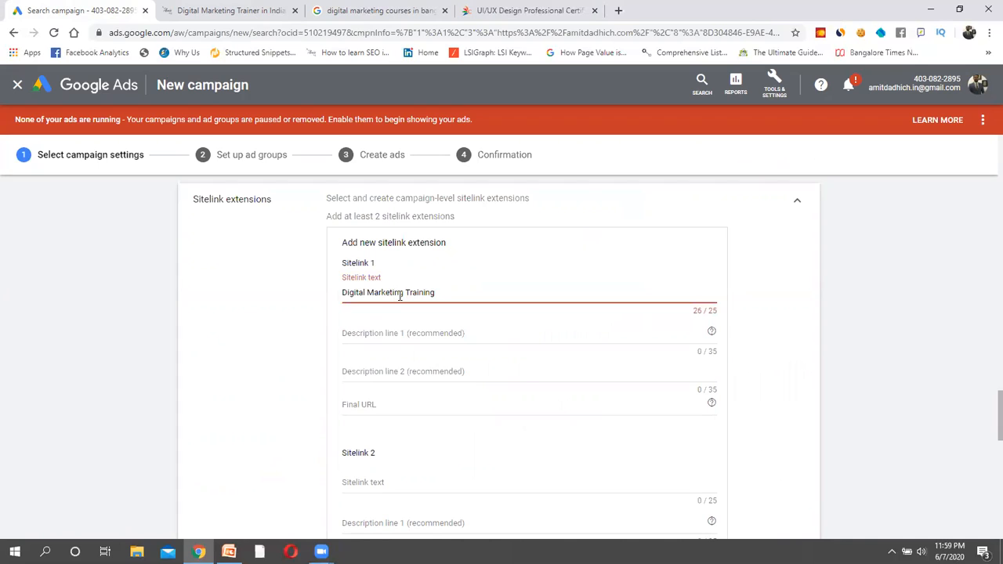
drag(407, 292, 498, 293)
key(BackSpace)
text(Training)
drag(405, 292, 359, 293)
key(BackSpace)
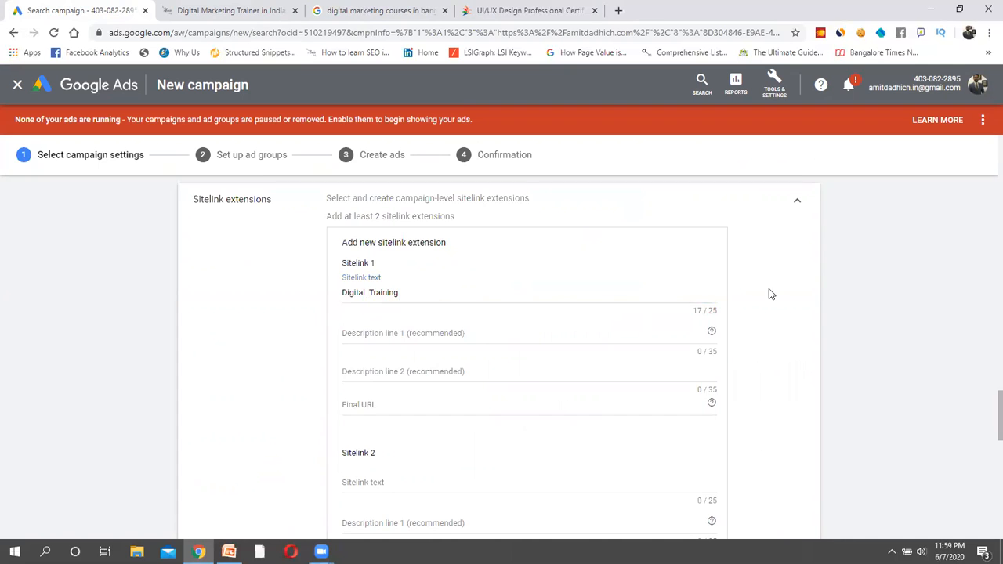
- Copy the web address of the Digital Marketing Training page and enter it as the Final URL of Sitelink 1
scroll(769, 294, down, 1)
click(437, 311)
text(Malviya Nagar)
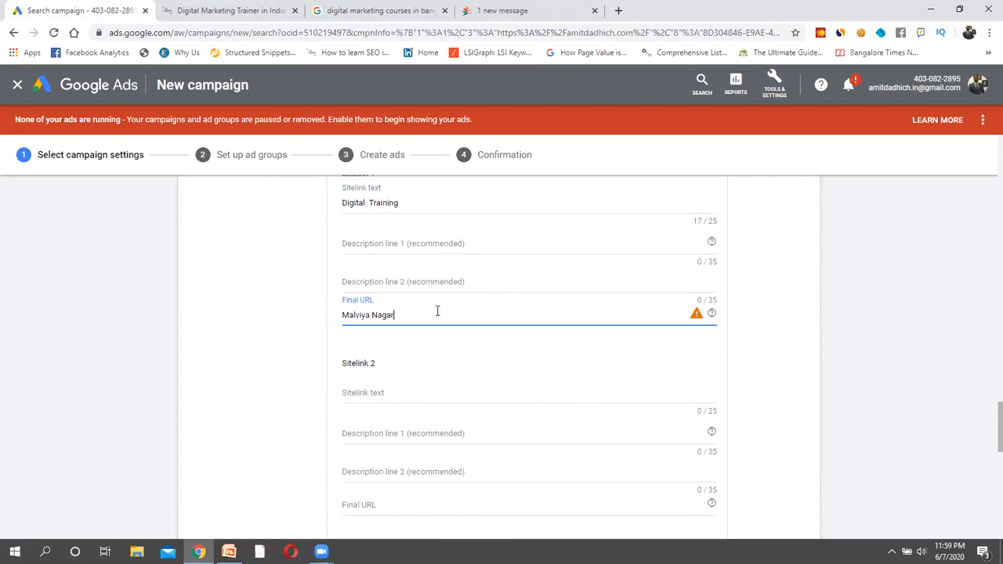
key(ctrl+z)
click(188, 10)
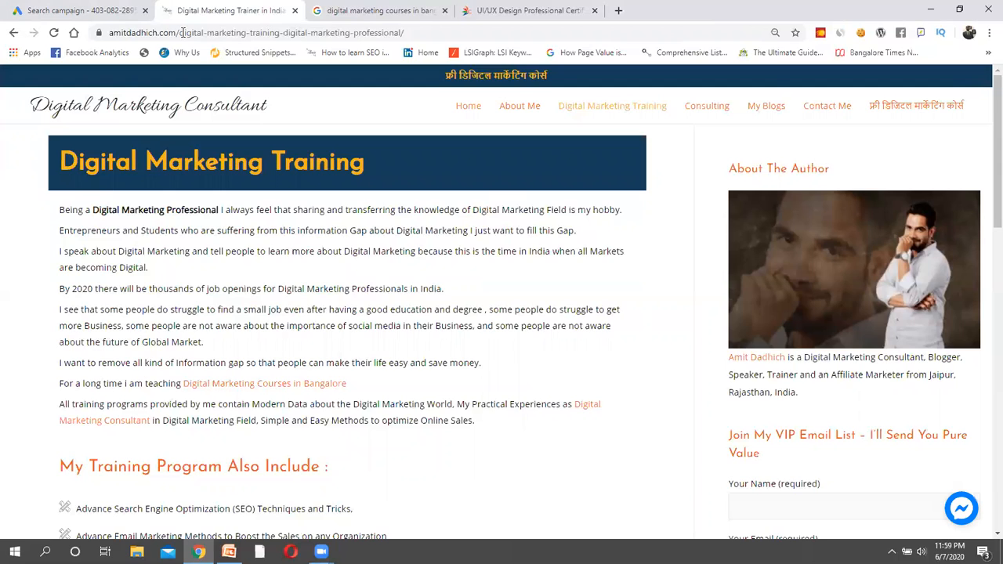
click(184, 33)
key(ctrl+c)
click(79, 10)
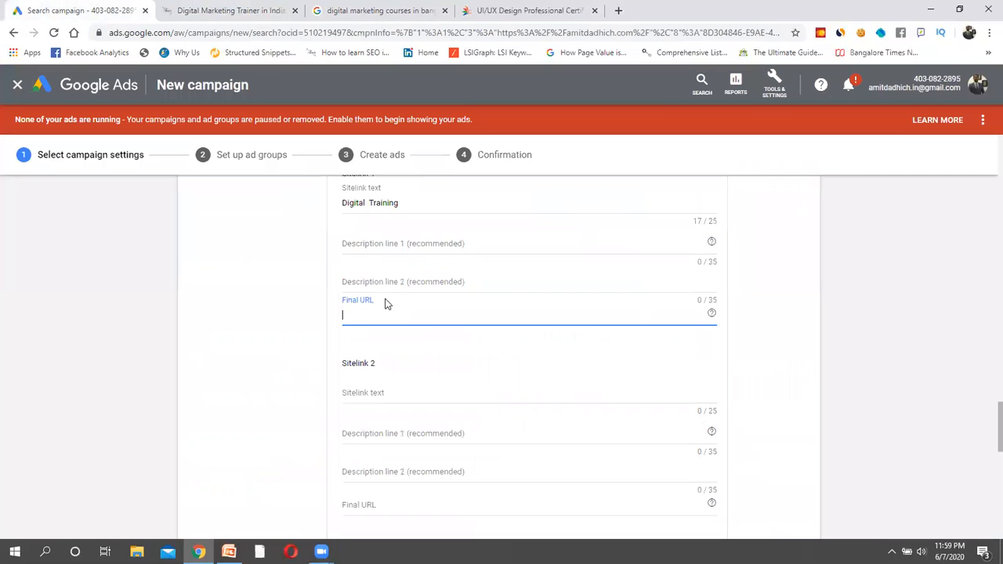
key(ctrl+v)
click(763, 343)
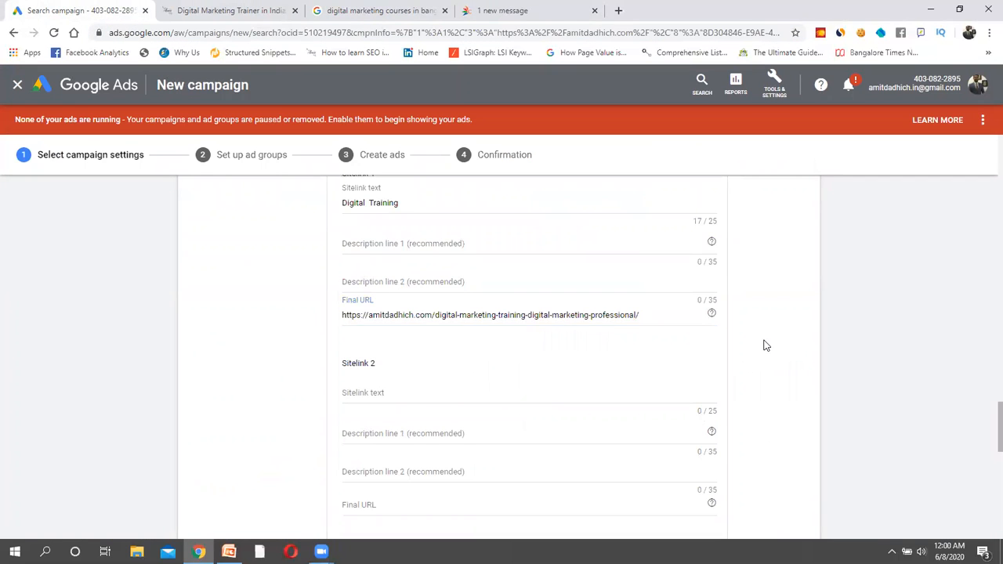
- Save the new sitelink extension with only Sitelink 1 filled in
scroll(766, 346, up, 1)
scroll(766, 345, down, 5)
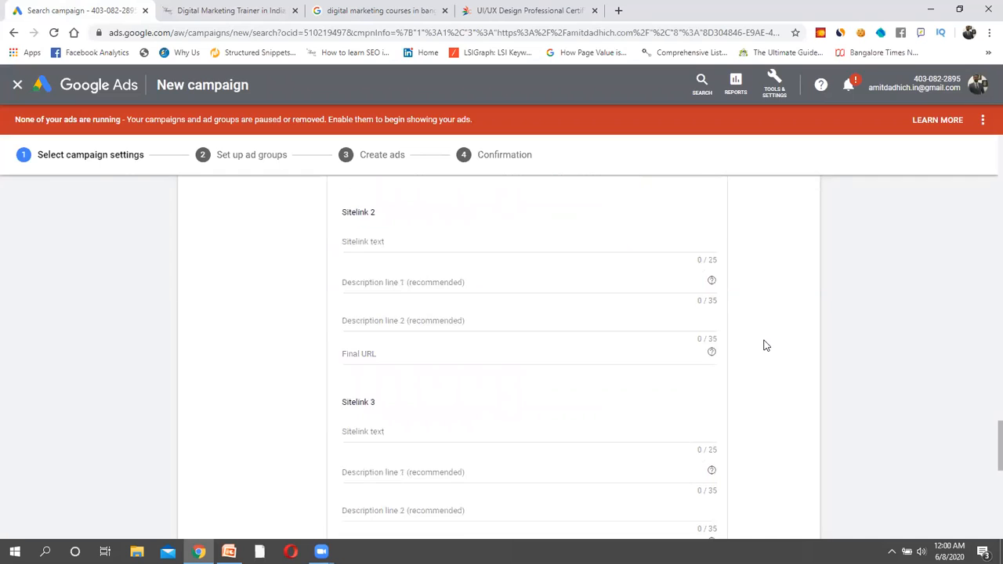
scroll(766, 345, down, 3)
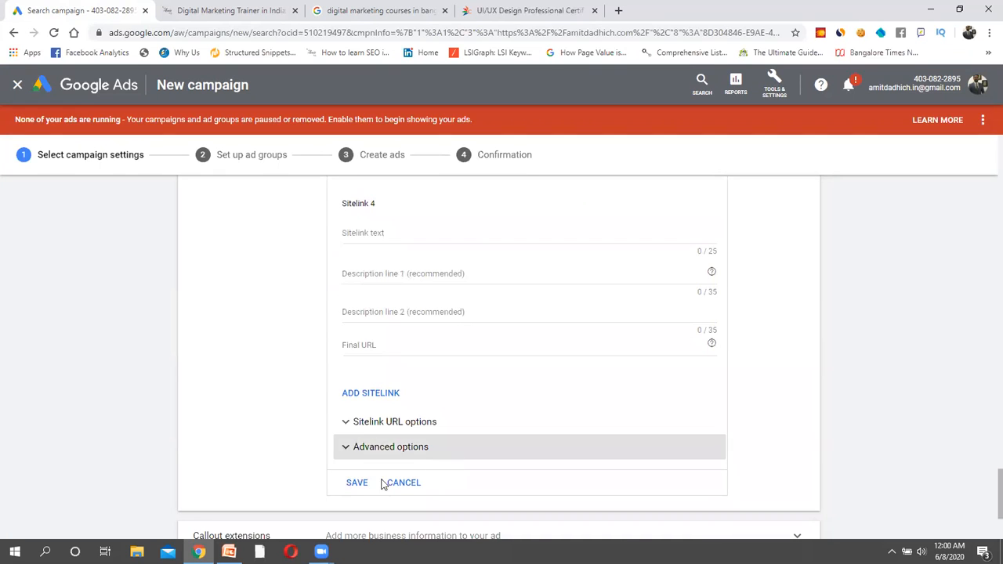
click(356, 484)
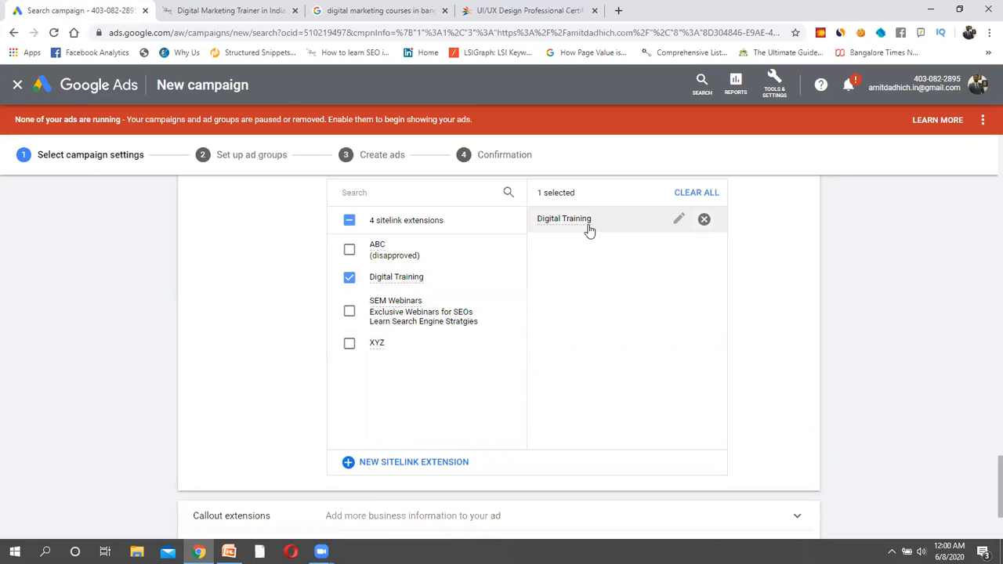
- Expand Call extensions and select the existing phone number for the campaign
scroll(372, 403, down, 2)
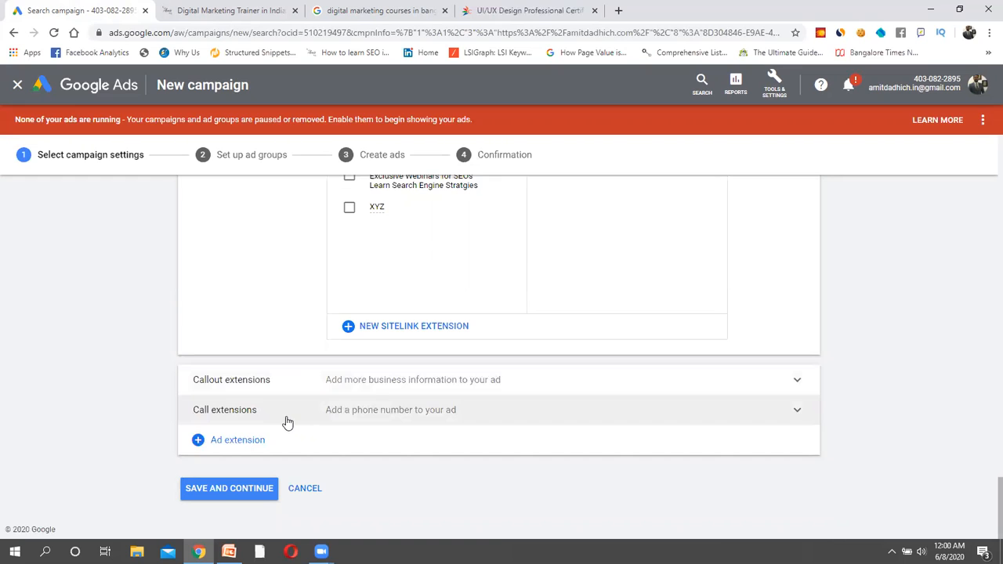
click(287, 418)
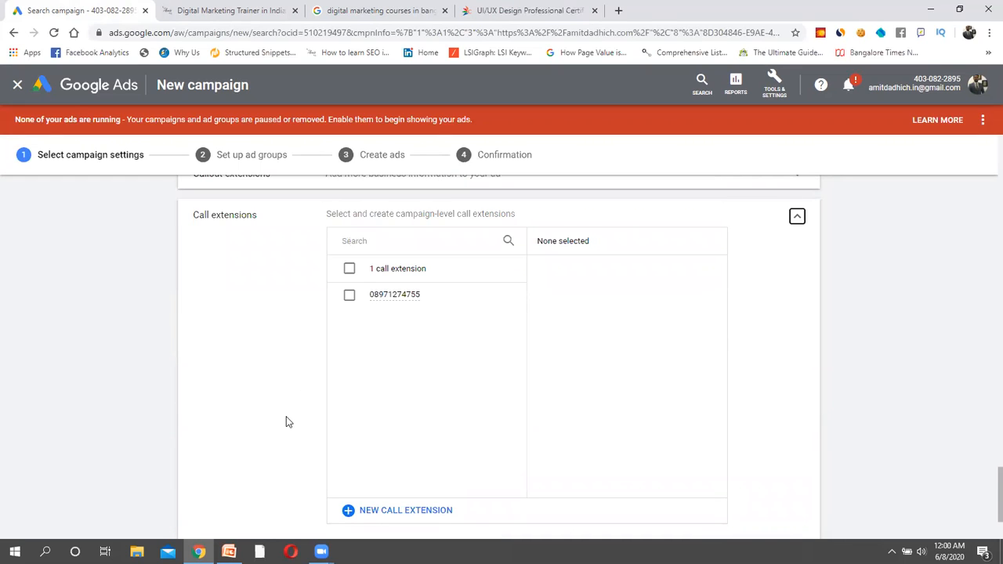
click(356, 296)
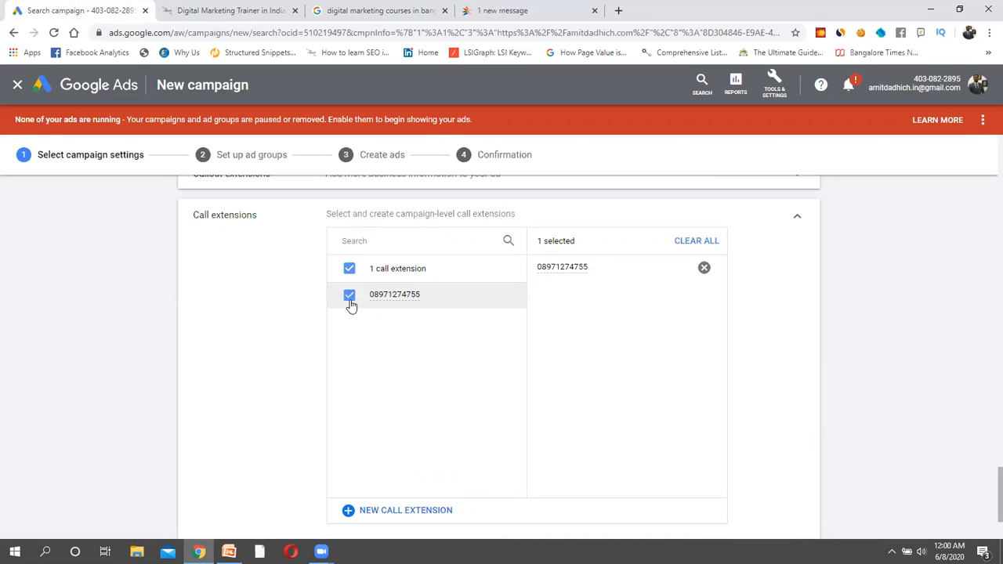
- Expand Callout extensions and examine the callout text in the careerera.com ad on the Google results page
scroll(350, 305, up, 3)
scroll(350, 306, down, 5)
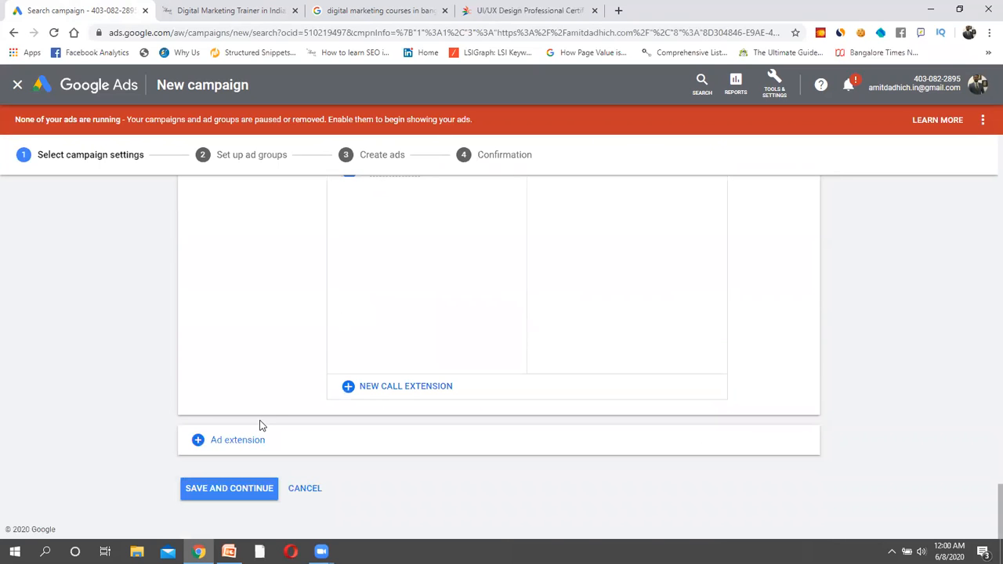
scroll(261, 425, up, 5)
scroll(261, 425, down, 6)
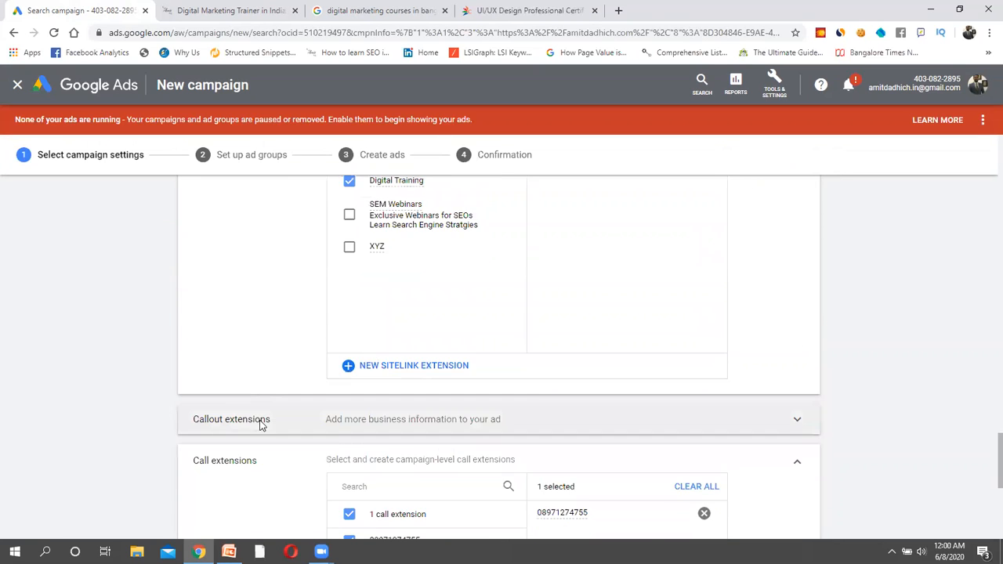
click(342, 258)
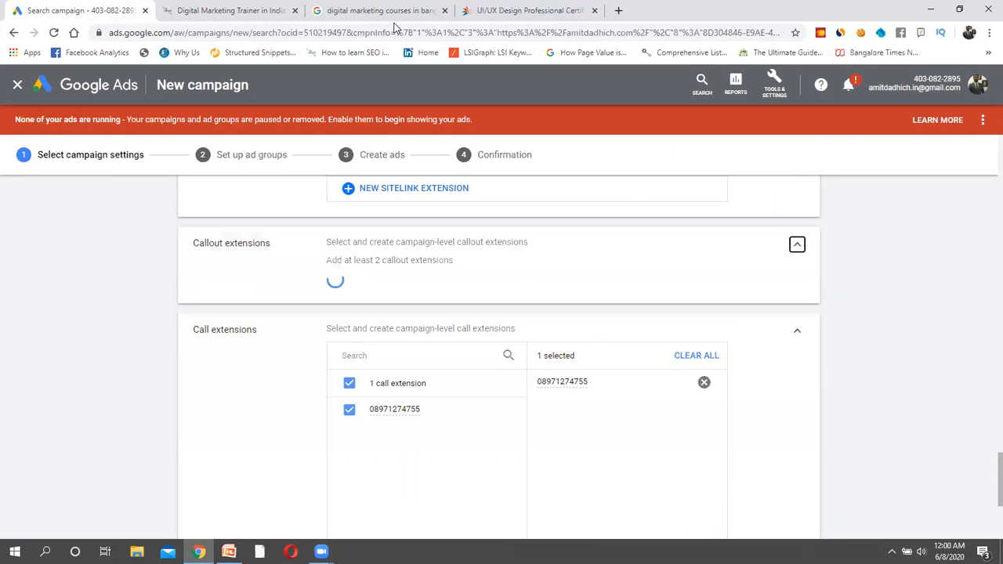
click(376, 11)
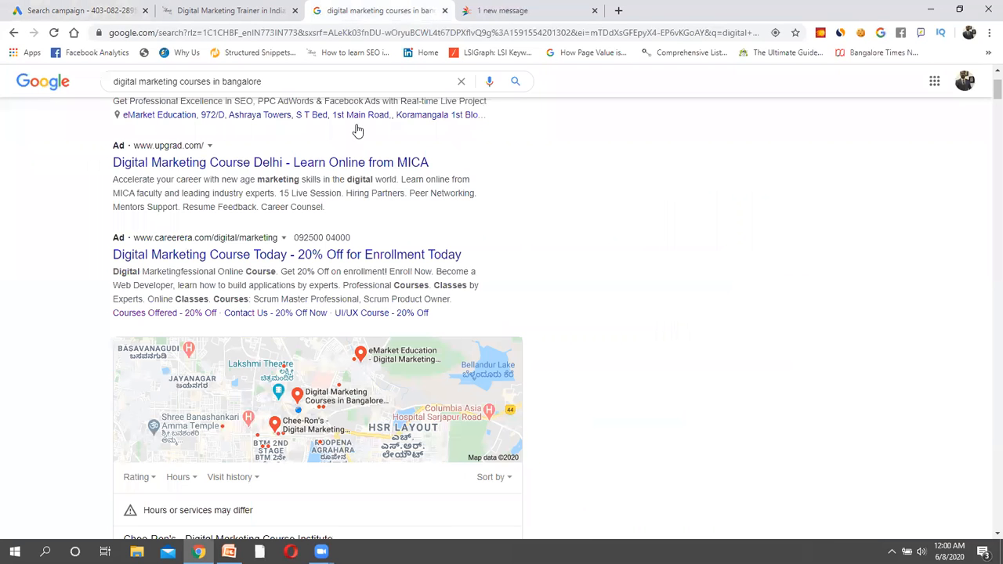
triple_click(248, 286)
click(344, 285)
drag(345, 285, 464, 300)
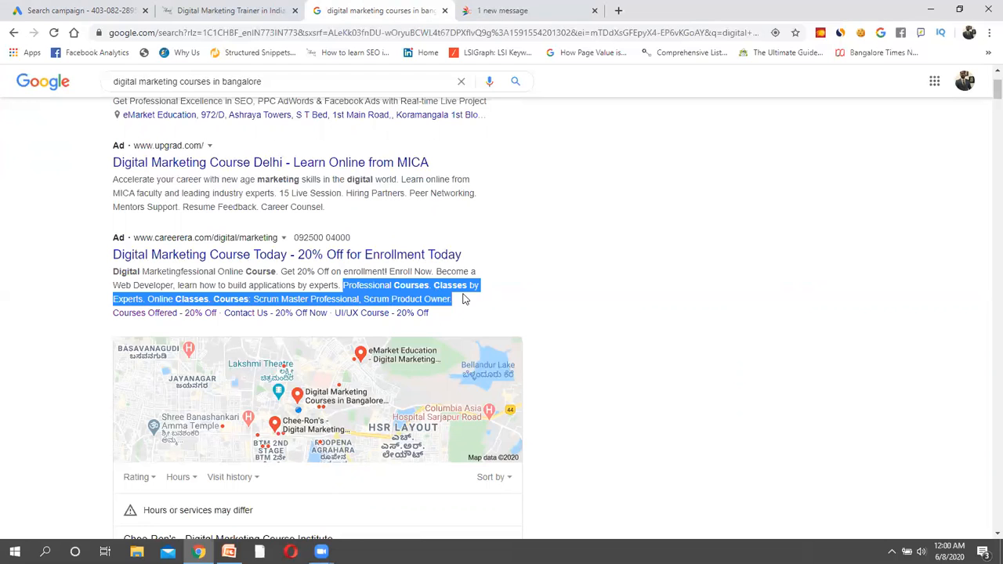
- Return to the campaign and select the callout extensions "1000+ Trained" and "100+ Business Consulted"
click(93, 6)
click(350, 320)
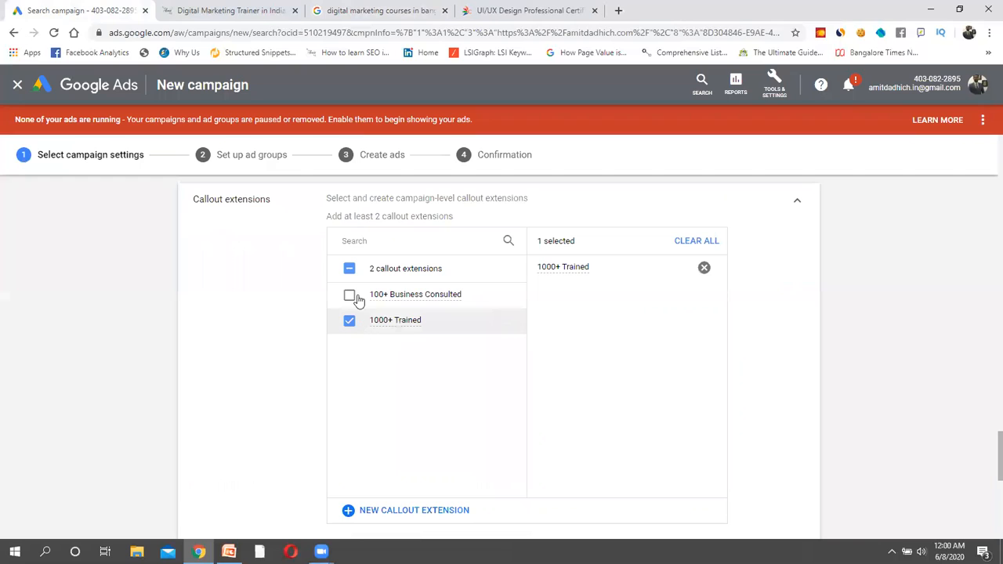
click(349, 295)
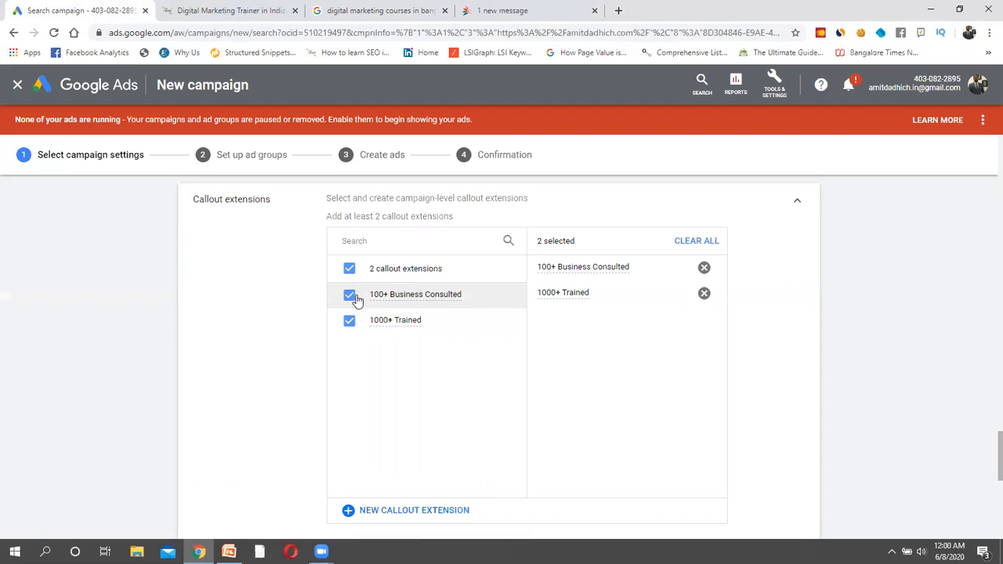
- Review the additional ad extension types offered for the campaign, then close the list without adding one
scroll(357, 299, down, 3)
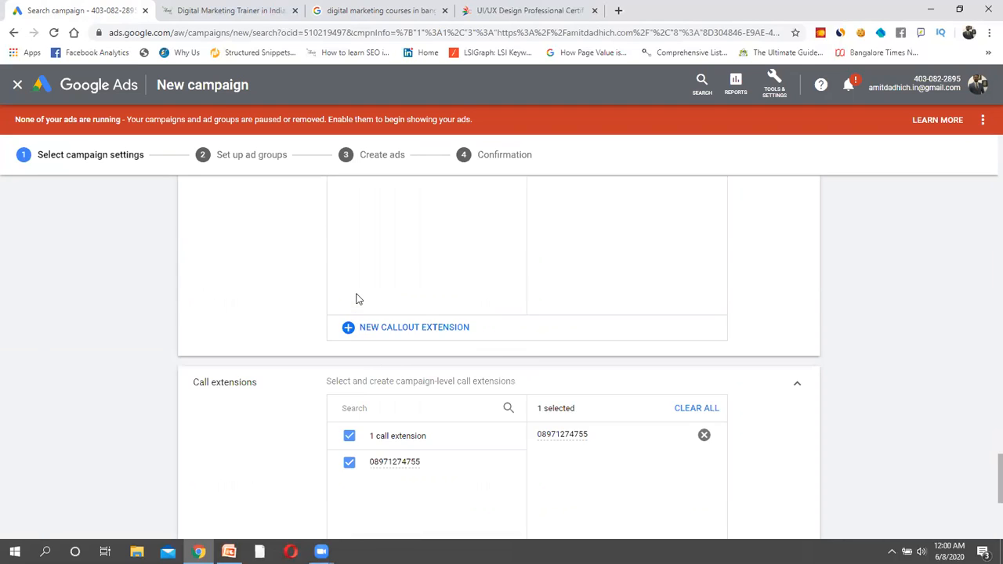
scroll(329, 355, down, 3)
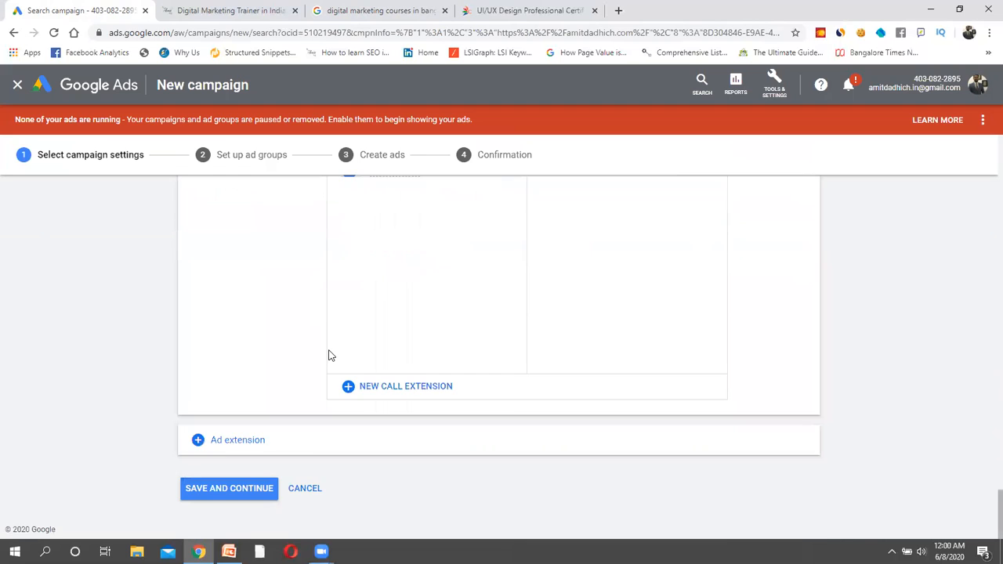
click(219, 441)
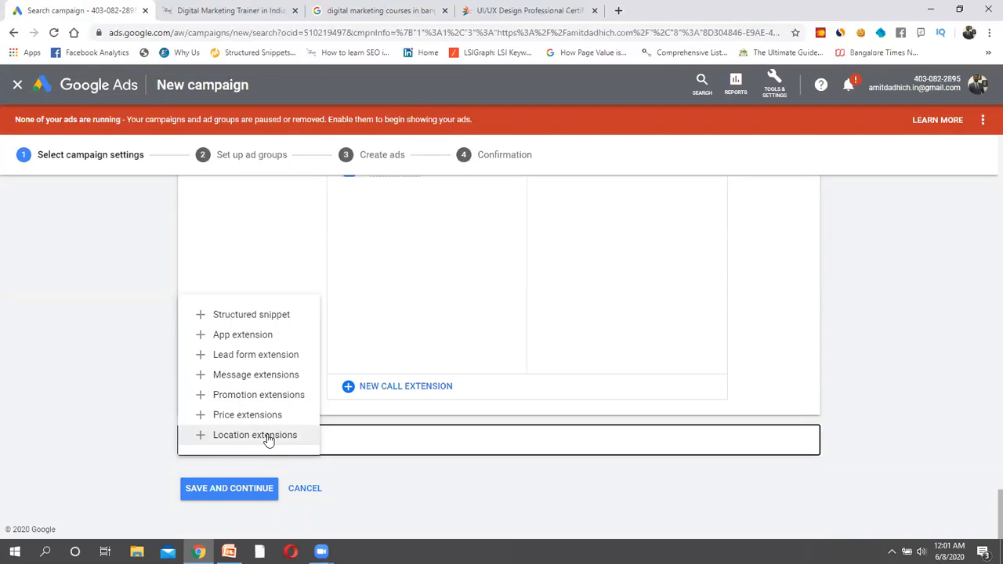
click(146, 398)
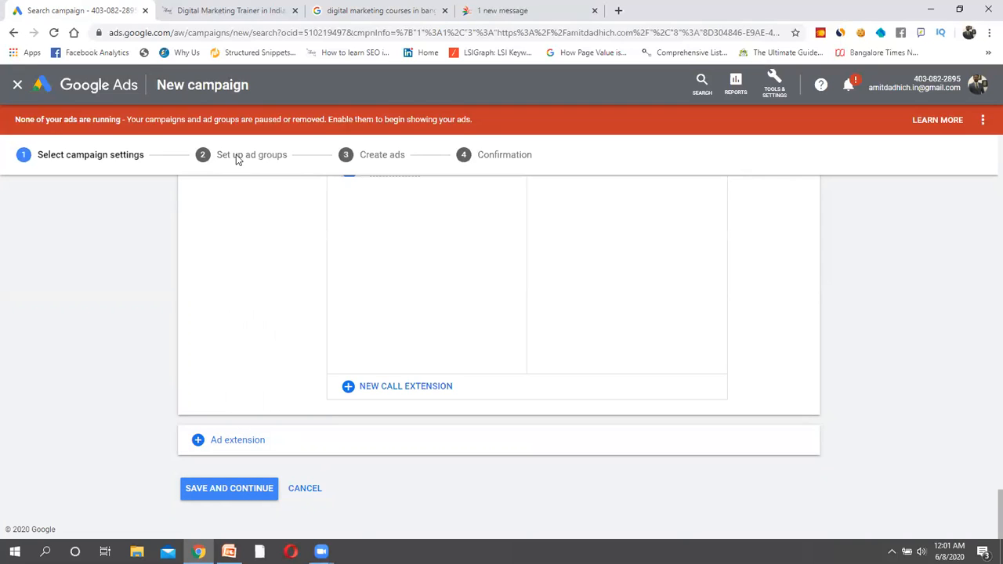
- Save the campaign settings, continue to the ad group setup and add a second and a third ad group
click(252, 488)
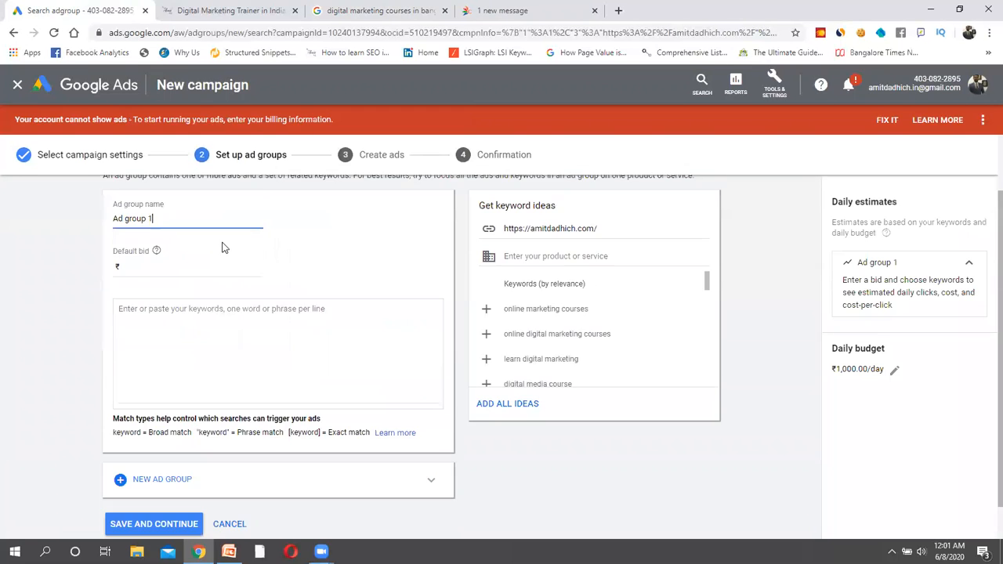
click(141, 441)
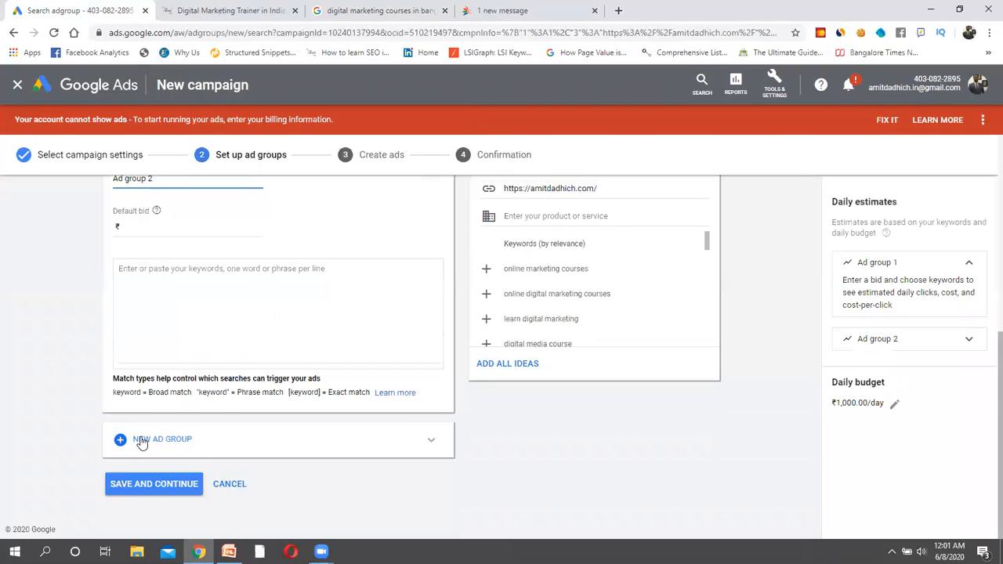
click(141, 441)
scroll(239, 374, up, 10)
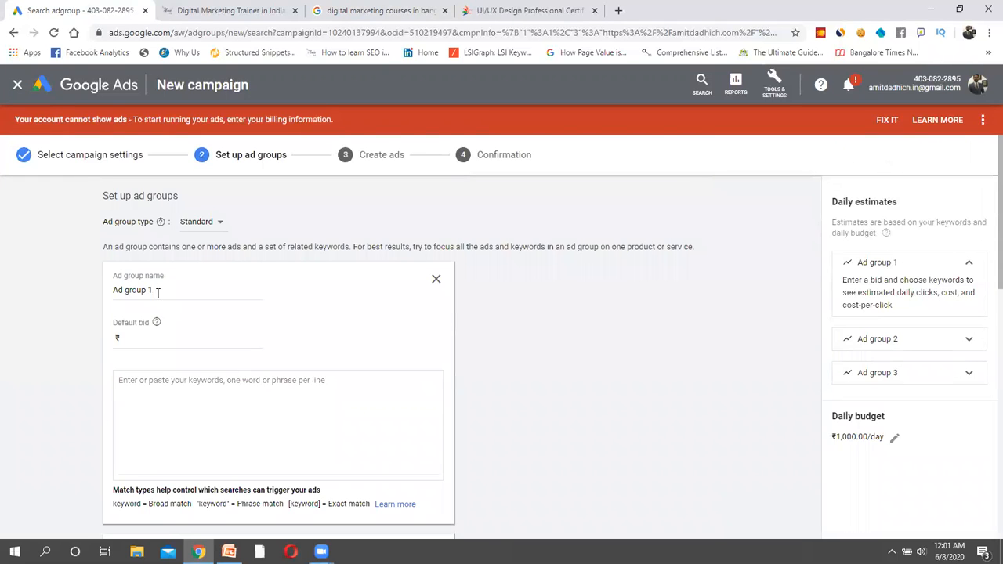
scroll(157, 293, down, 3)
scroll(164, 386, down, 3)
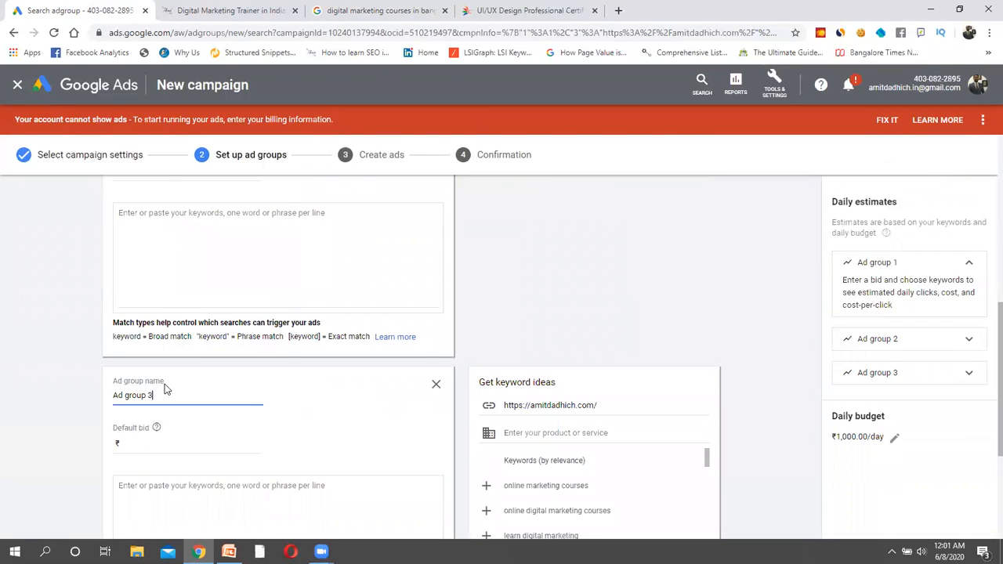
- Remove the third ad group from the campaign, keeping the first two
scroll(162, 387, down, 2)
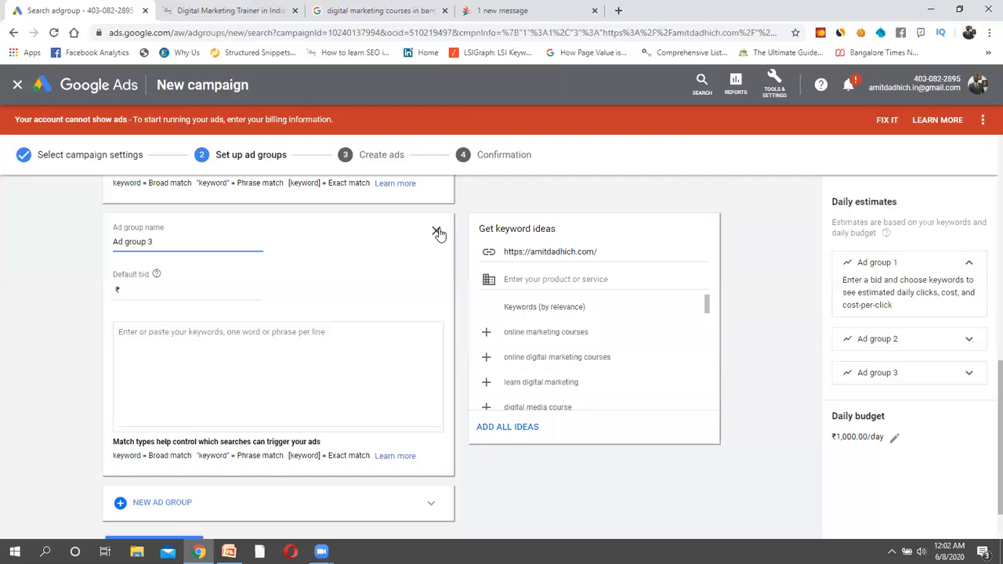
click(437, 232)
scroll(321, 250, up, 5)
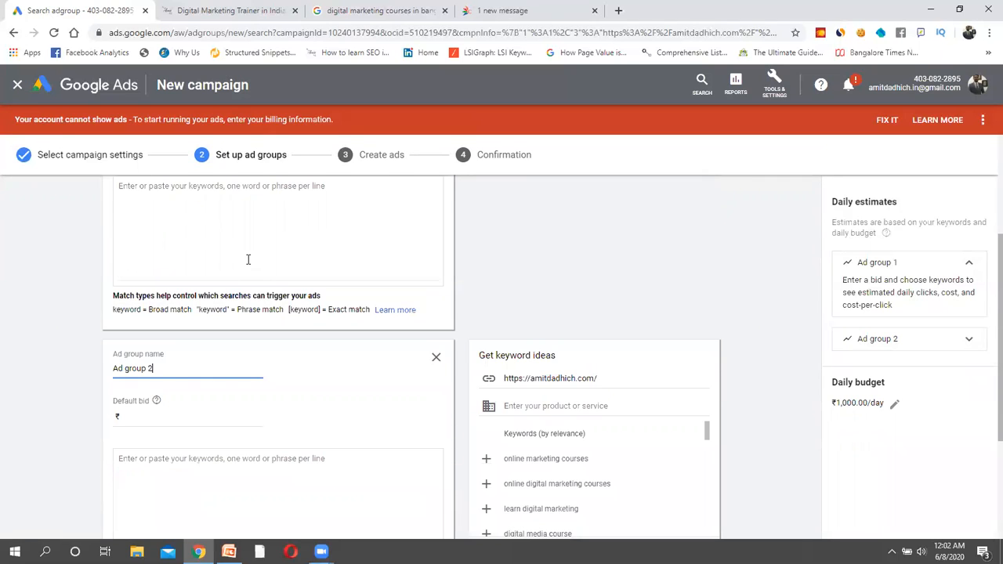
scroll(195, 298, down, 2)
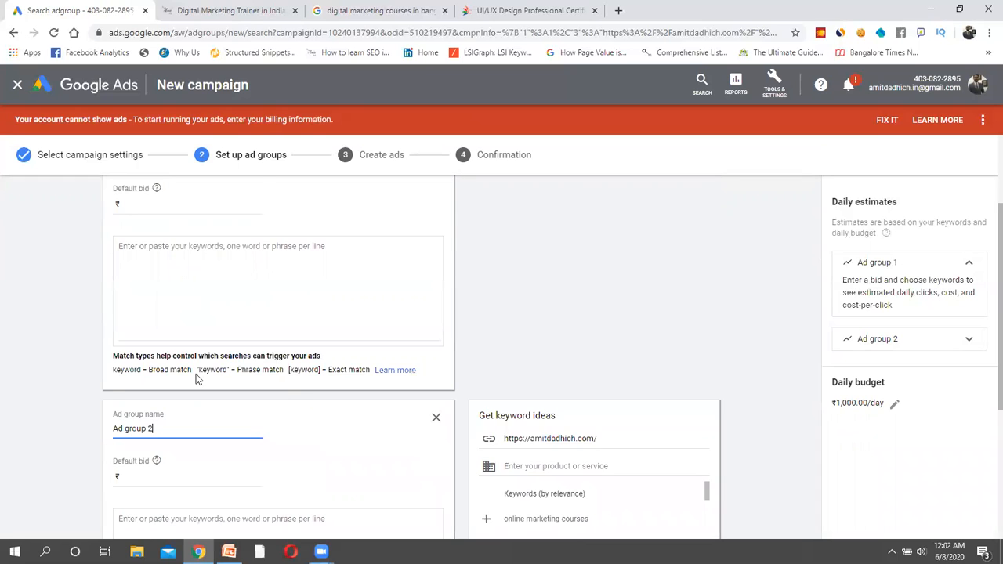
scroll(196, 374, down, 3)
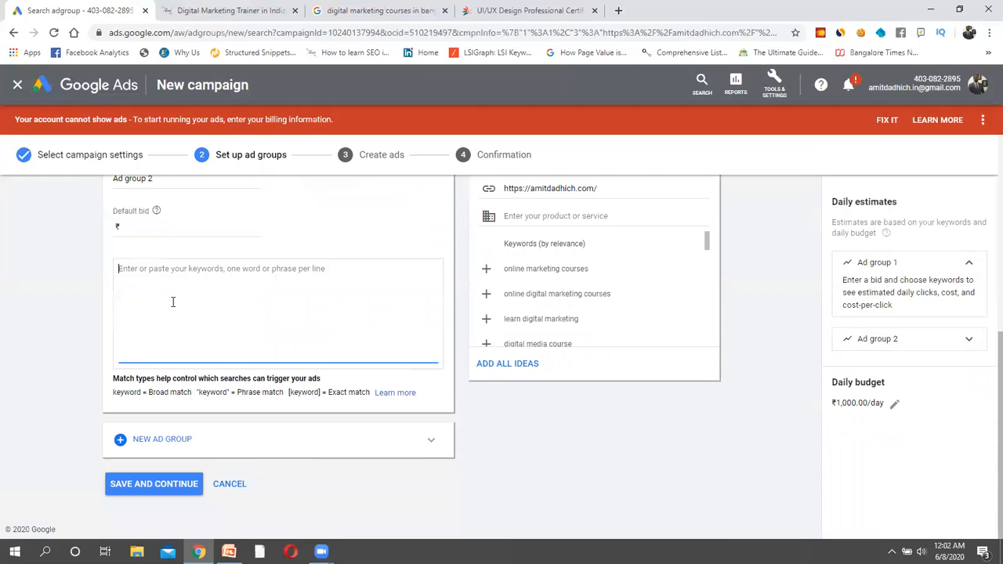
scroll(173, 301, up, 5)
scroll(172, 302, down, 3)
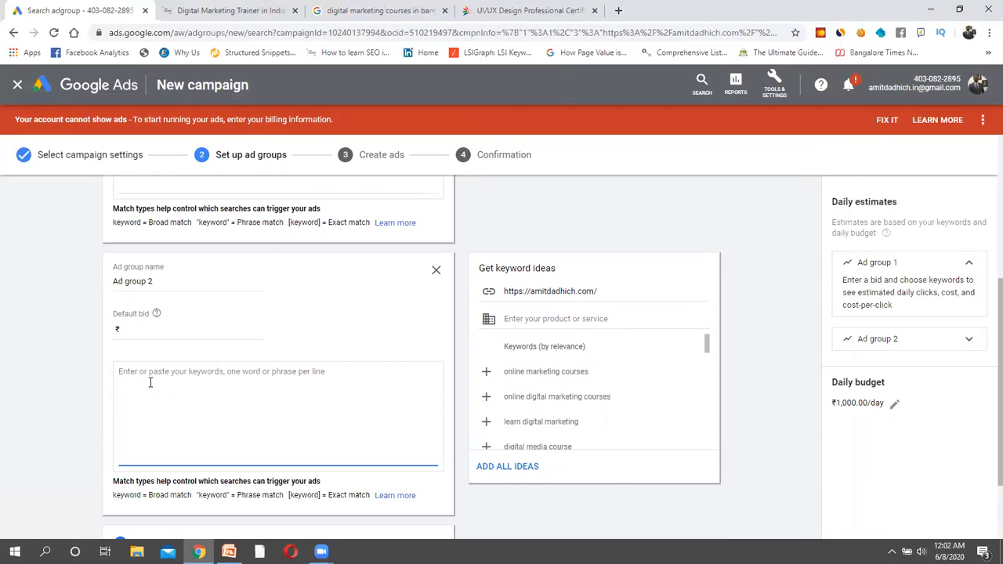
scroll(151, 386, up, 4)
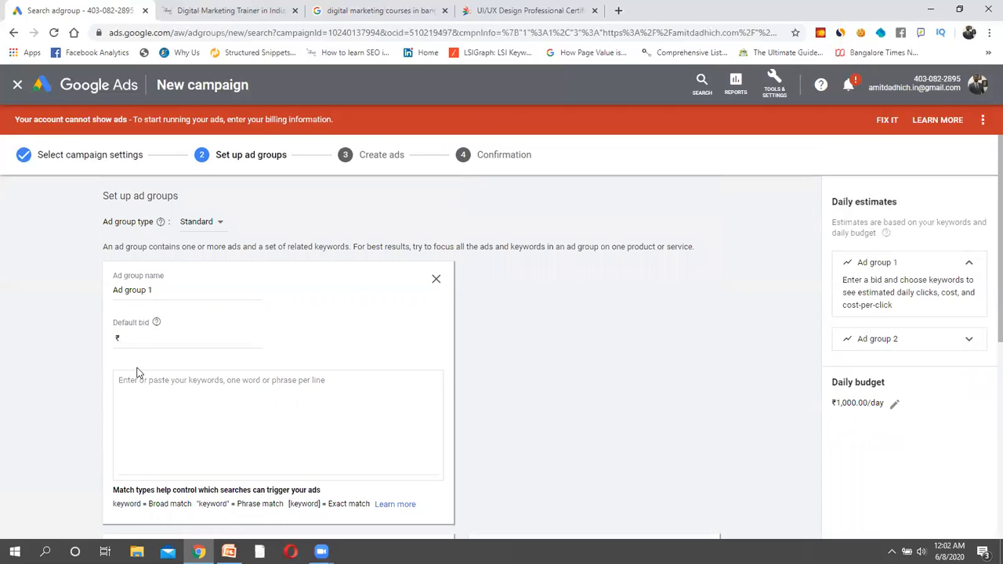
- Rename the first ad group as DMT
click(135, 381)
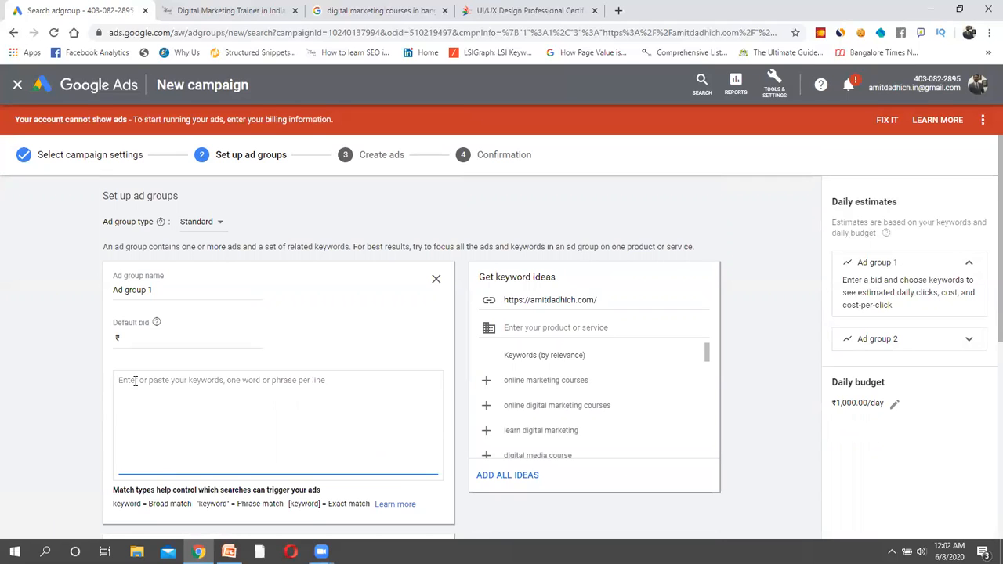
click(158, 288)
double_click(158, 289)
key(ctrl+a)
key(BackSpace)
text(DM)
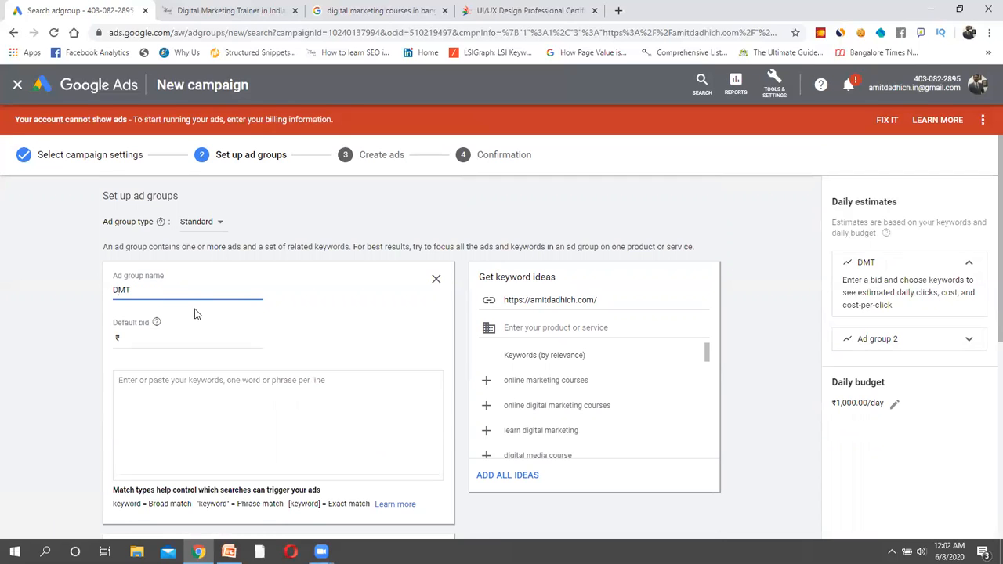
- Rename the second ad group as DMC
scroll(195, 313, down, 3)
click(159, 337)
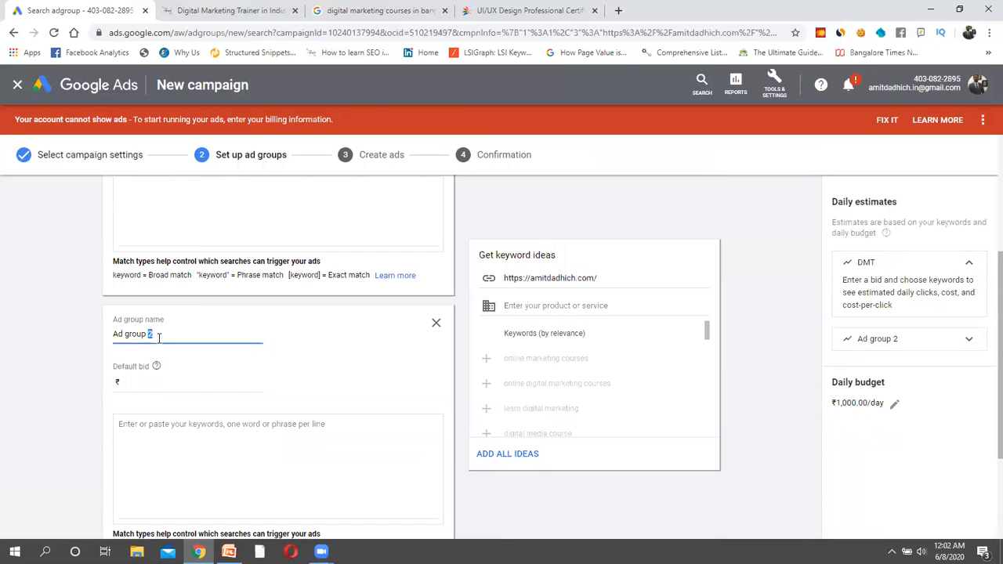
key(ctrl+a)
text(D)
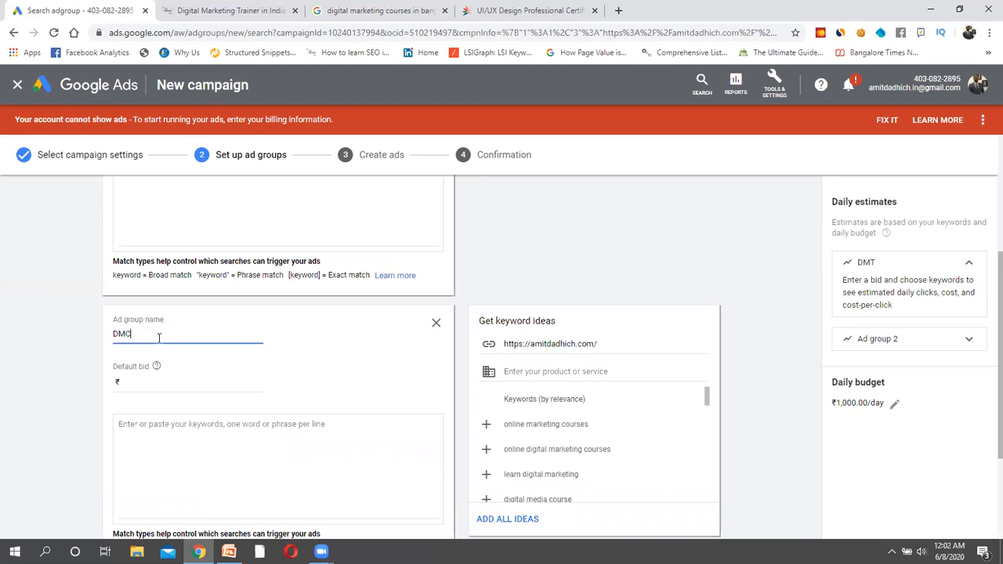
click(77, 332)
scroll(77, 332, up, 3)
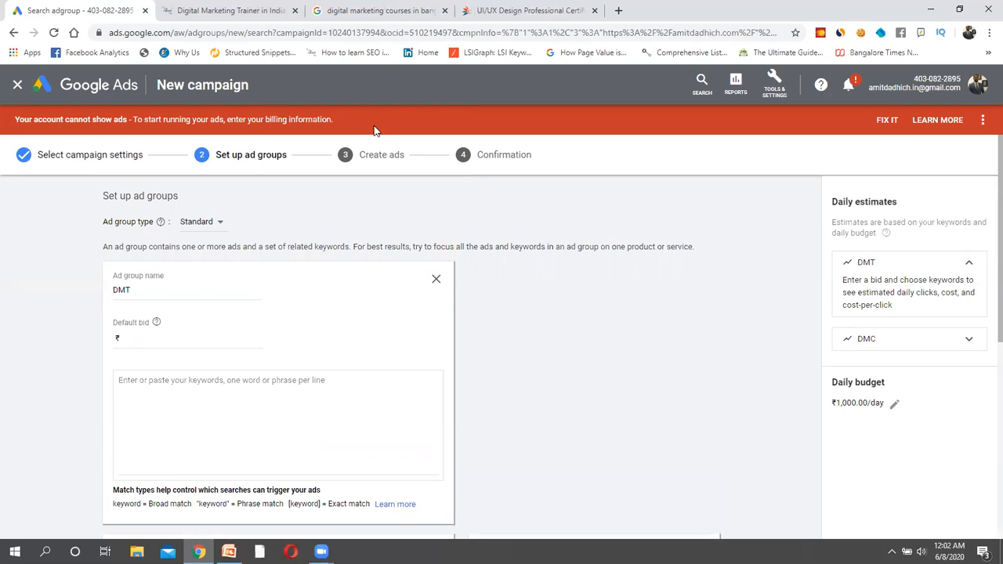
- Set the default bid of the DMT ad group to ₹120
click(176, 348)
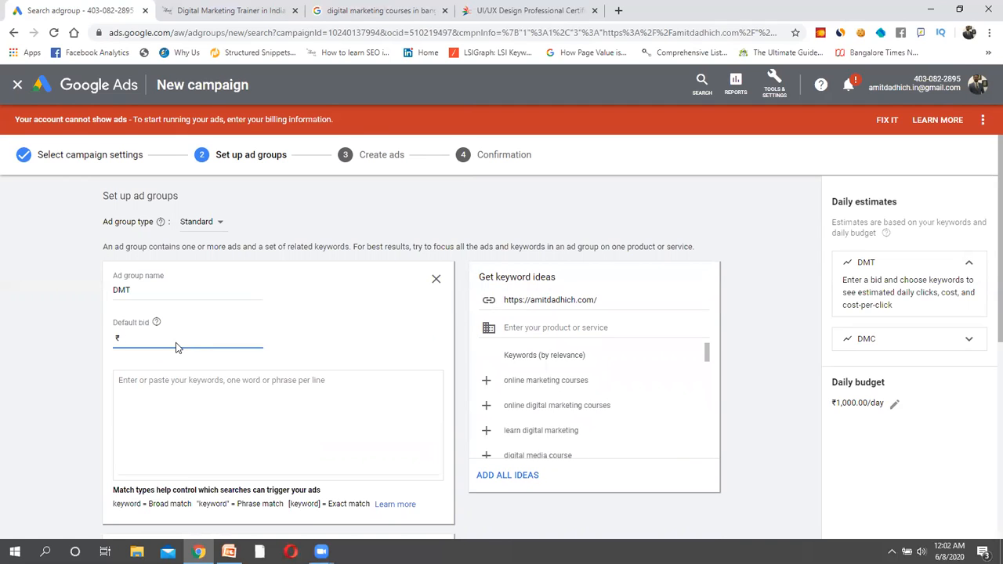
click(774, 83)
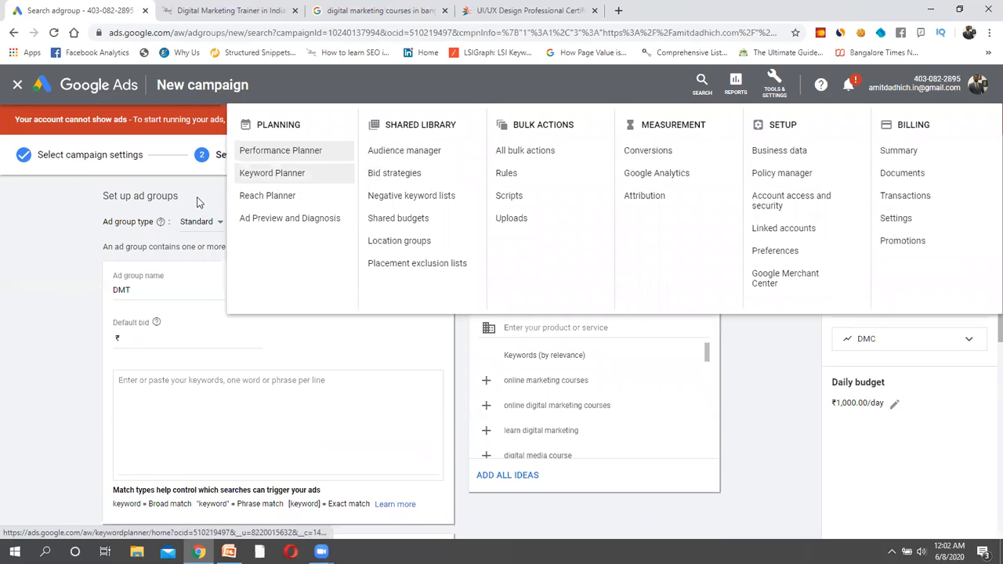
click(149, 345)
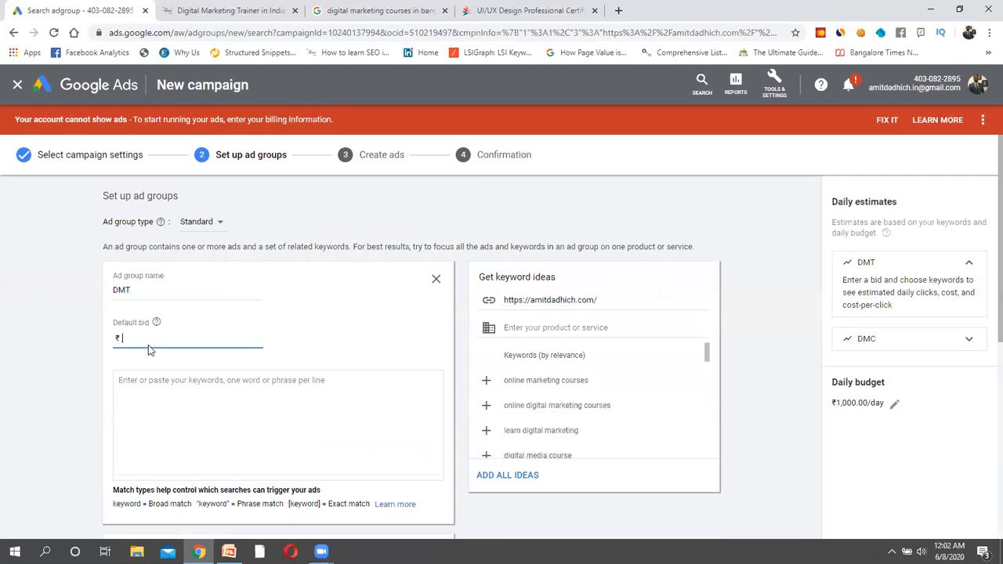
text(50)
text(0)
click(328, 353)
scroll(329, 353, down, 2)
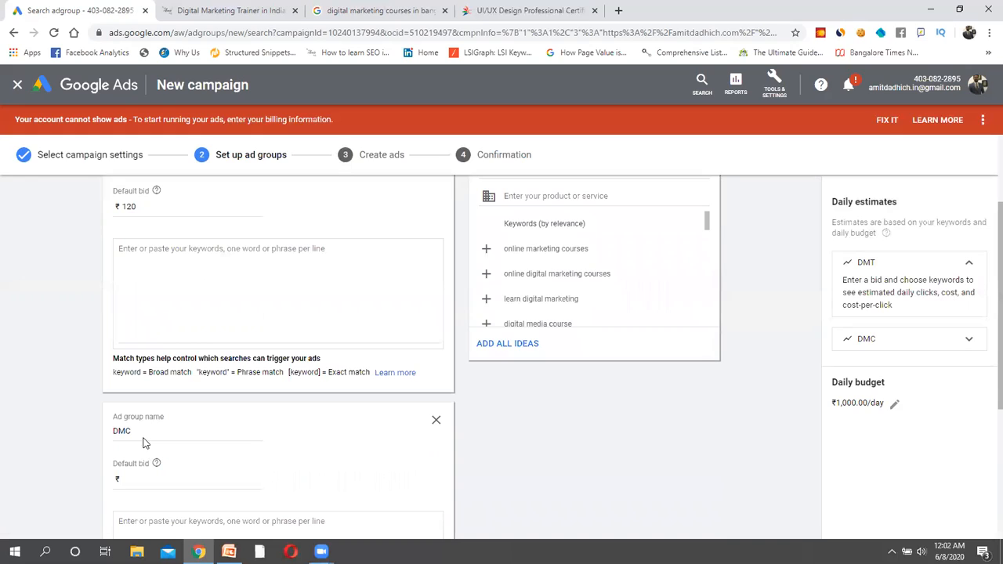
- Set the default bid of the DMC ad group to ₹50
click(147, 478)
text(50)
click(490, 370)
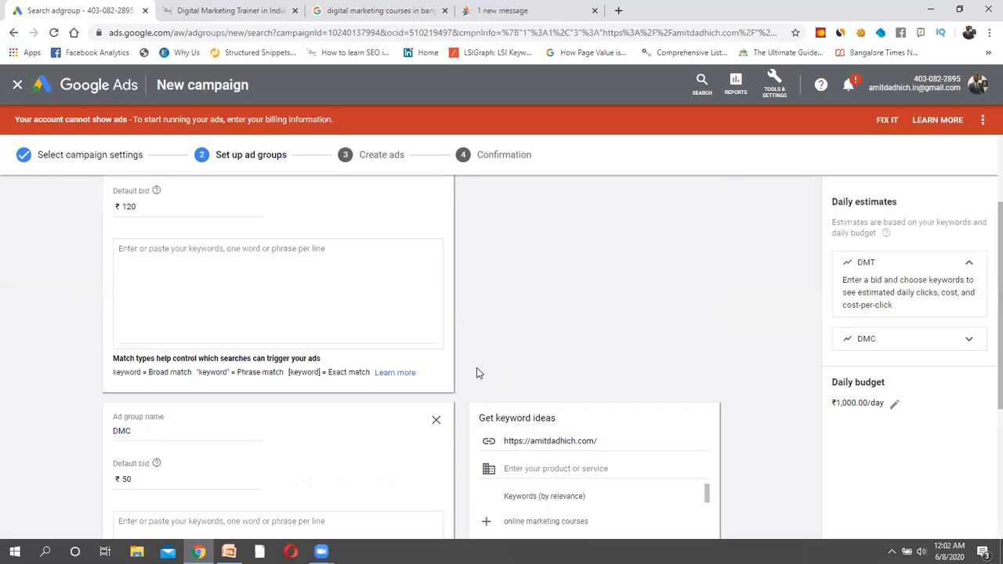
- Enter "digital marketing training" as the first keyword of the DMT ad group
click(241, 277)
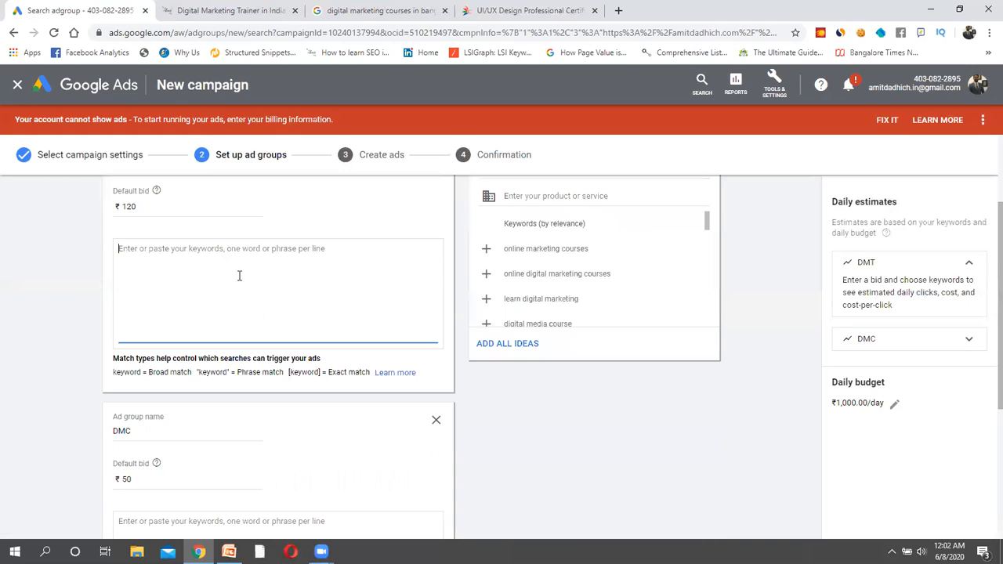
text(digital mark)
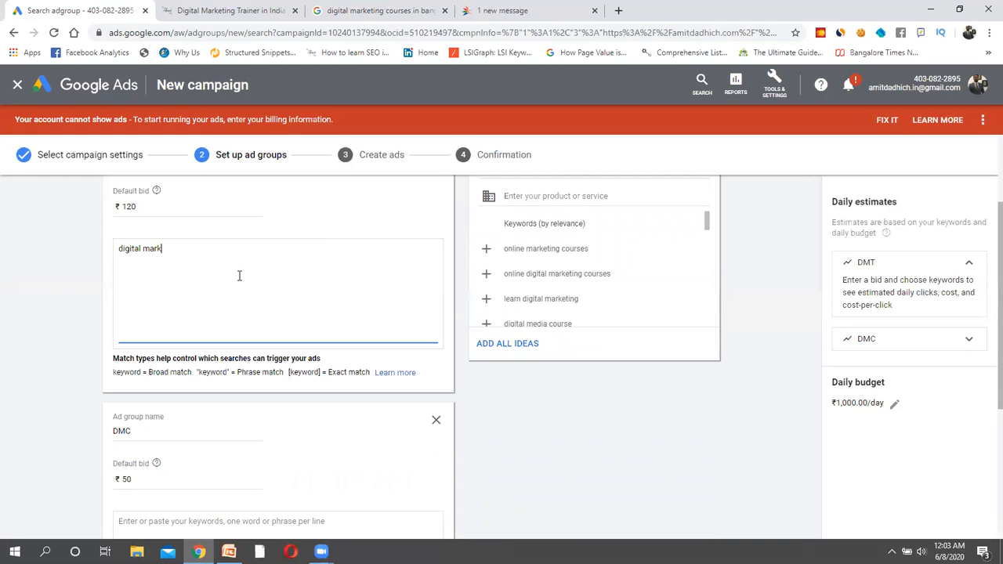
text(eting training)
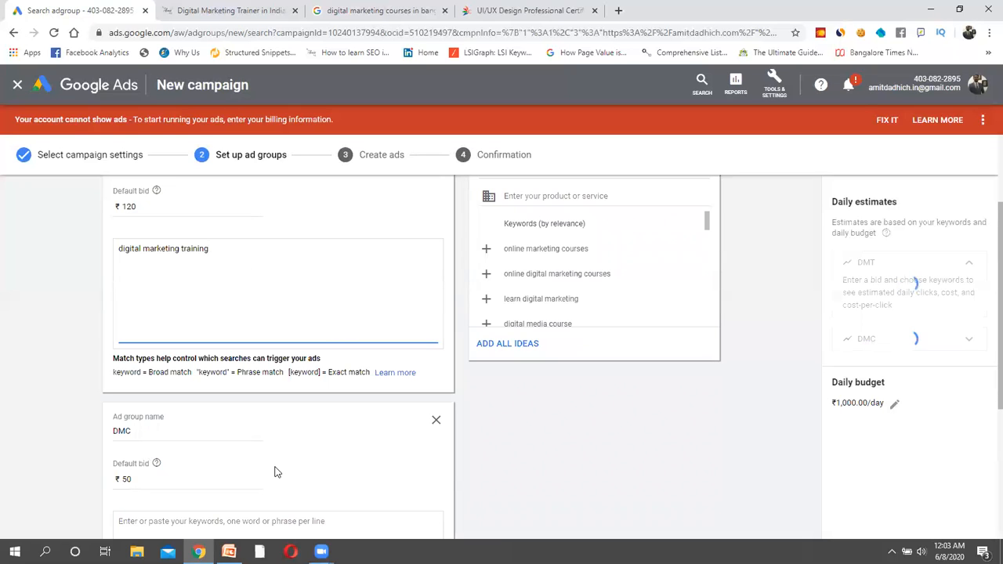
- Enter "digital marketing consultant" as the keyword of the DMC ad group, correcting its spelling
scroll(196, 484, down, 2)
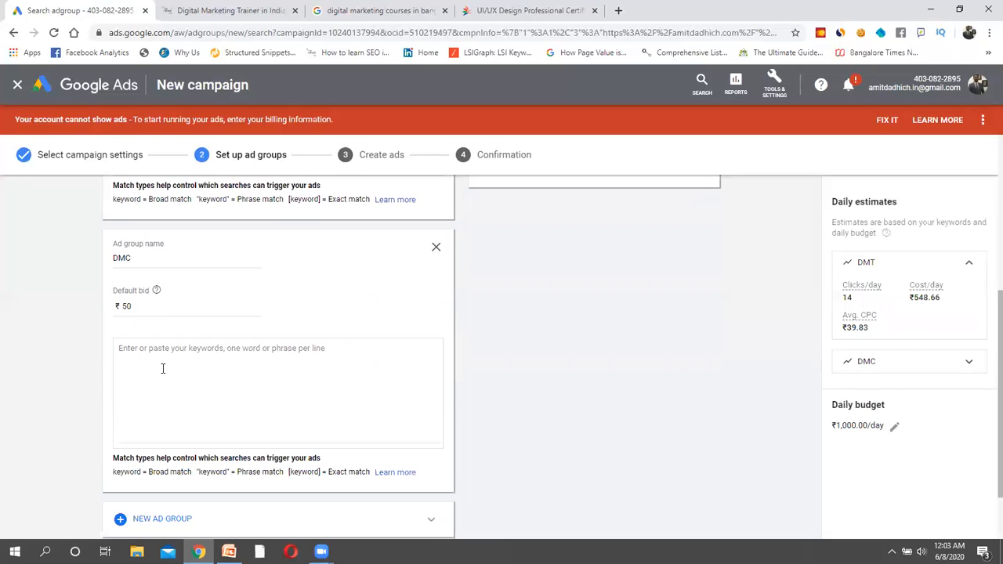
click(163, 368)
text(digital marketing cou)
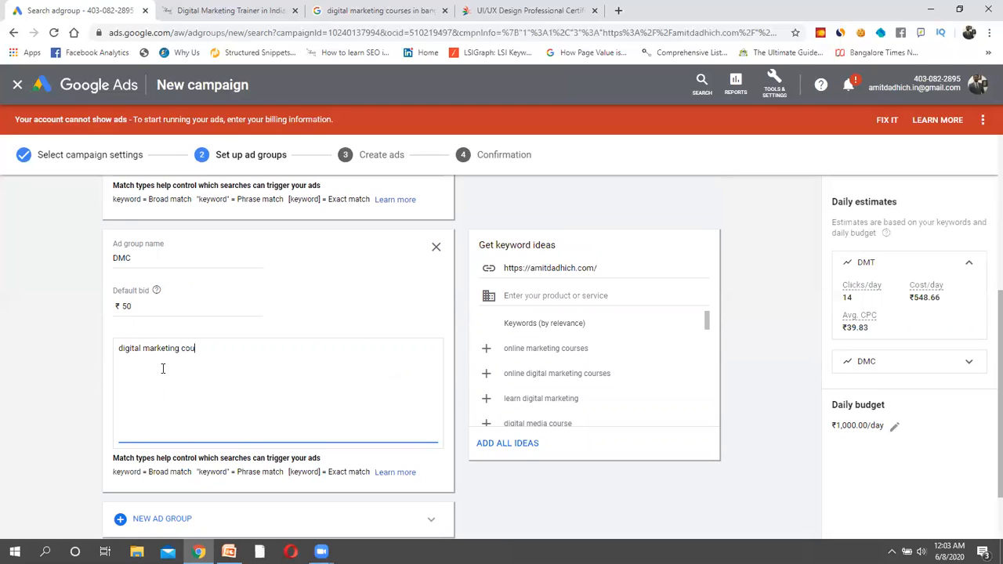
key(BackSpace)
key(BackSpace)
text(un)
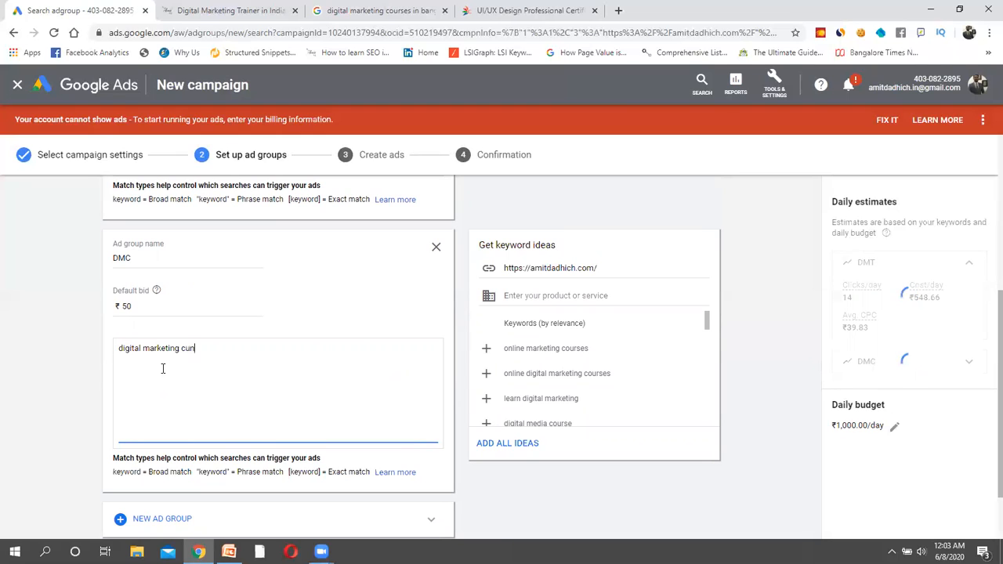
text(sultant)
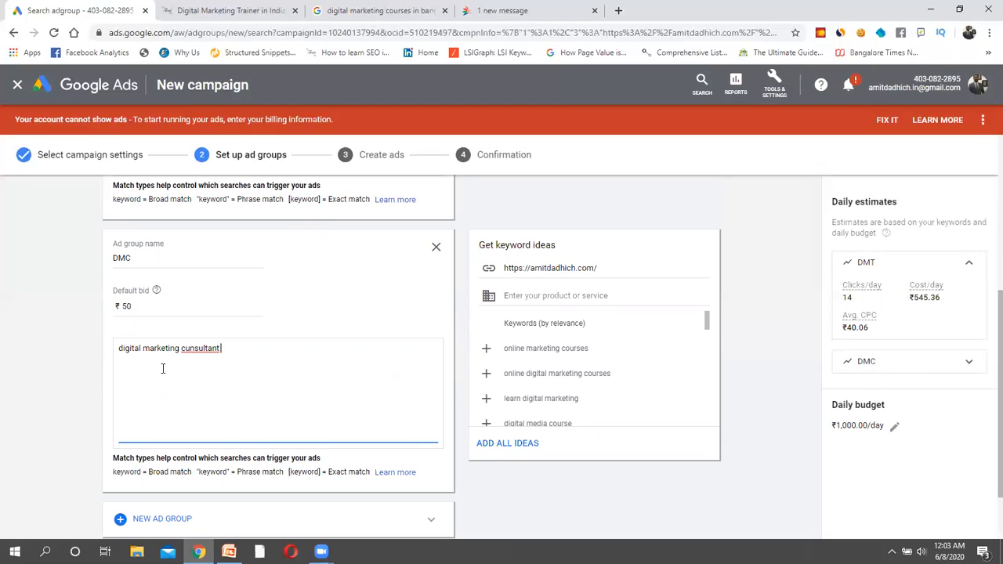
right_click(201, 353)
click(227, 358)
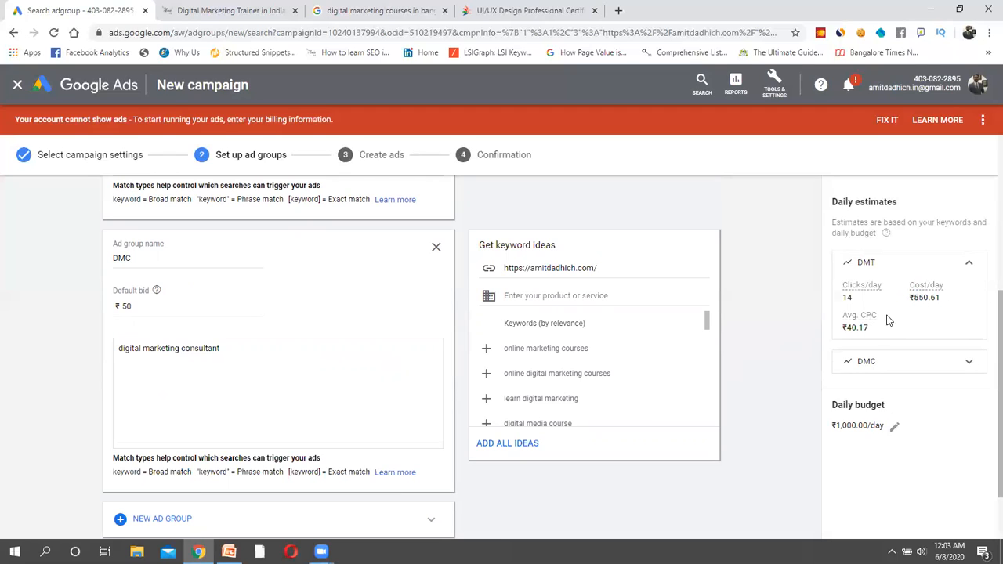
- Add the keywords "digital marketing course" and "digital marketing institute" on separate lines to the DMT ad group
scroll(881, 319, up, 3)
scroll(417, 339, down, 1)
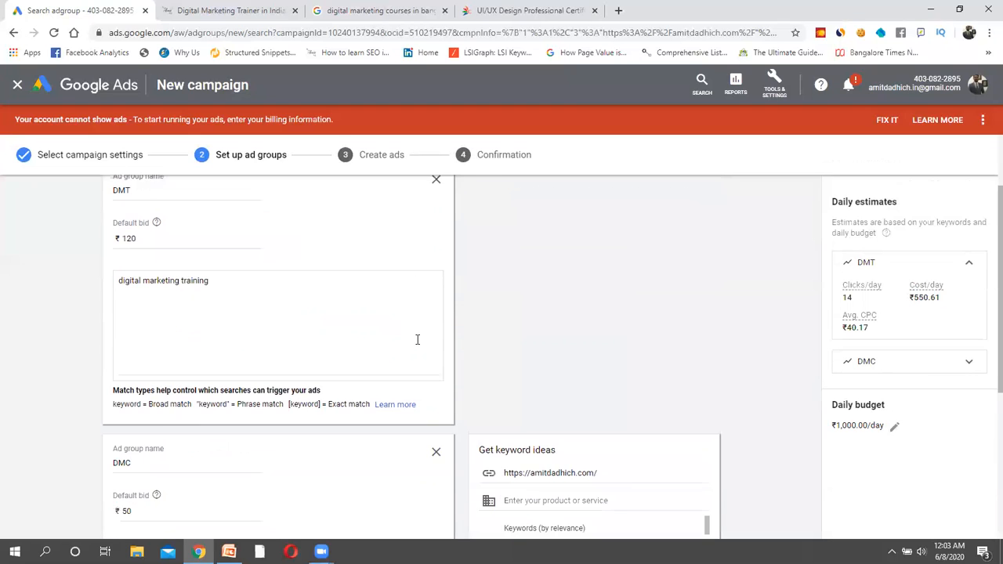
click(267, 279)
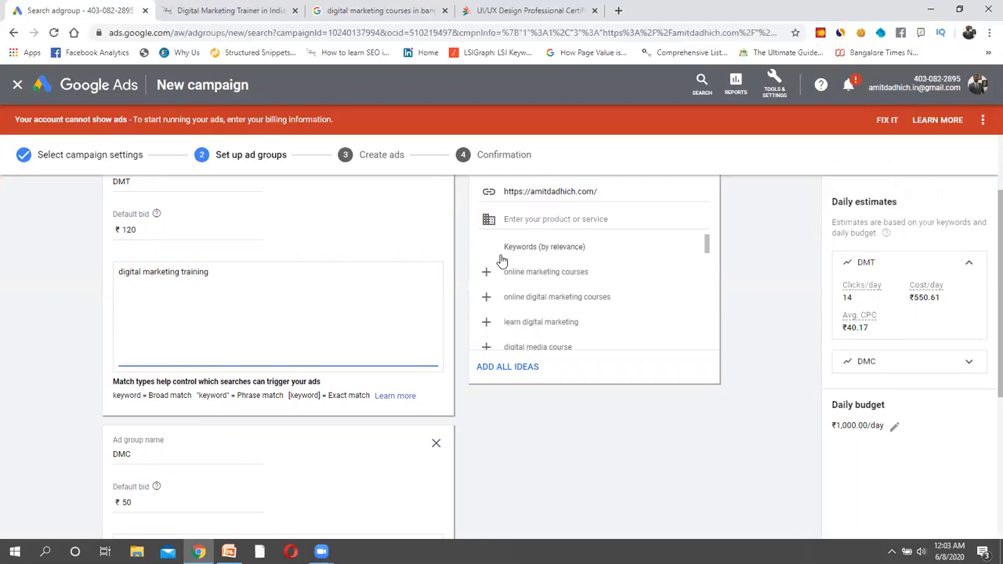
text(digital marketing course)
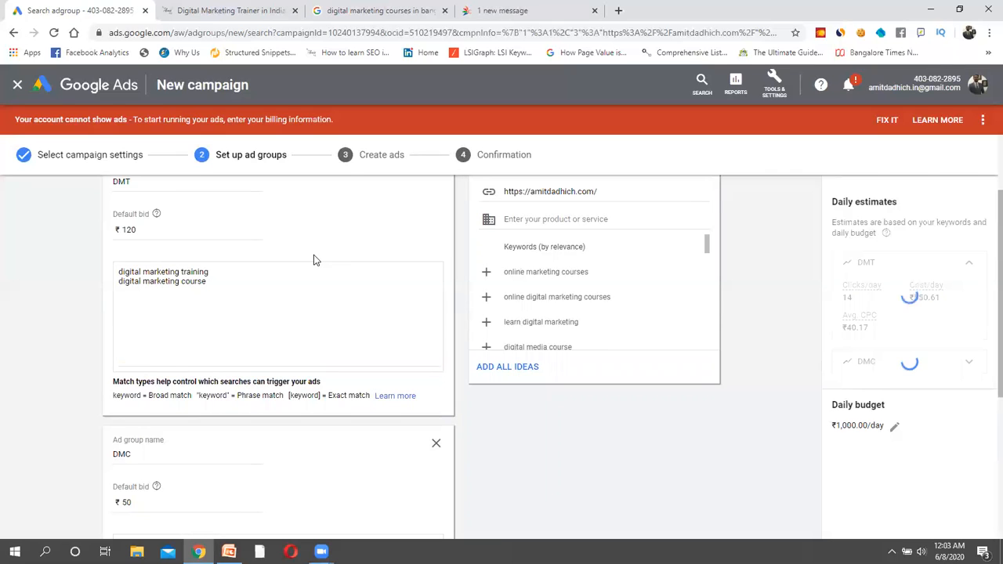
key(Return)
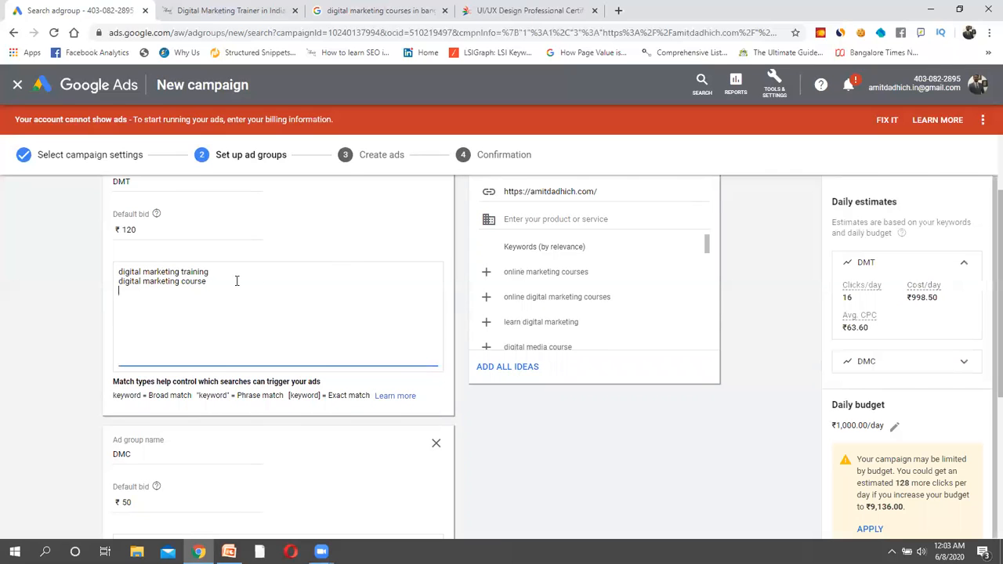
text(digital  marketing instit)
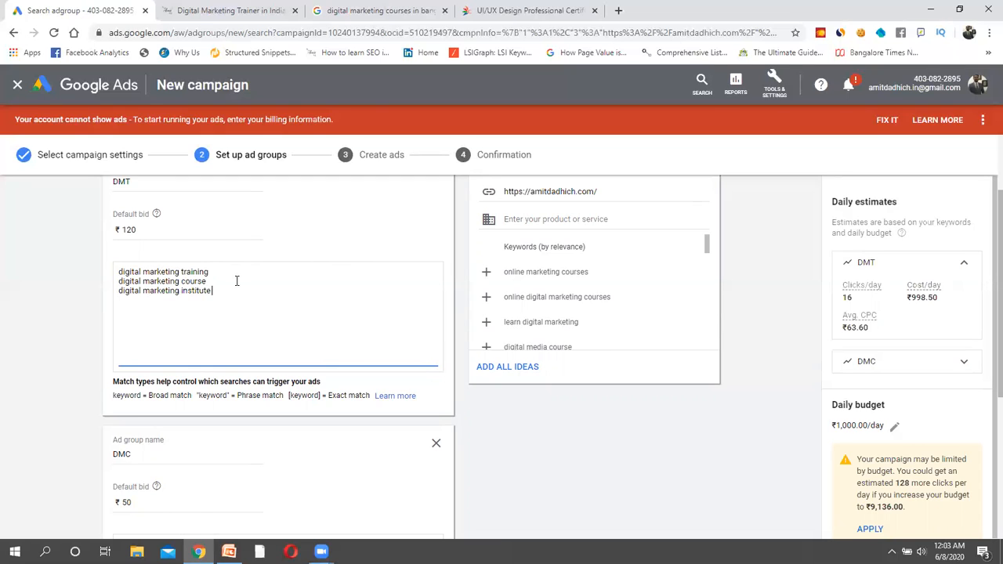
text(ute)
click(278, 255)
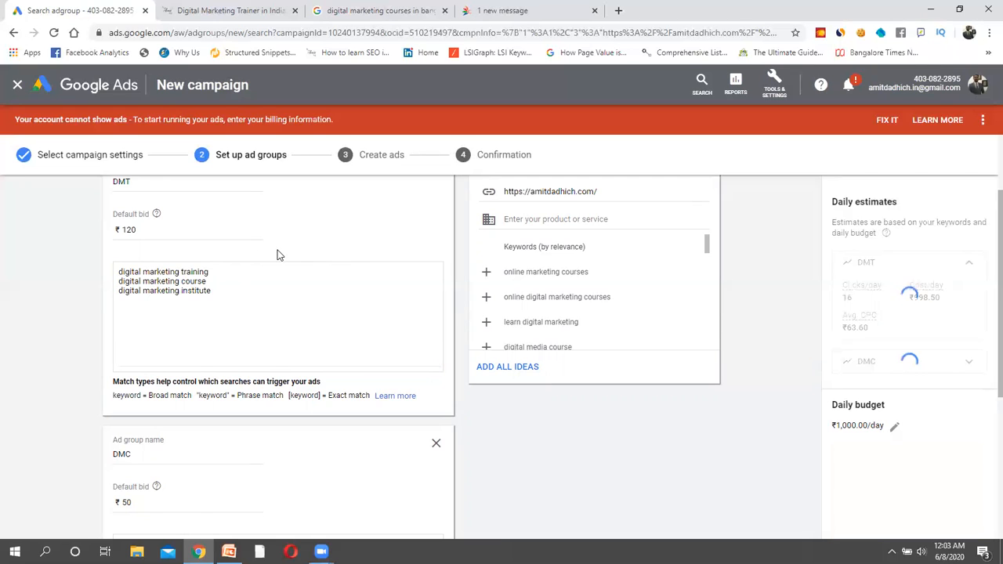
scroll(235, 321, down, 1)
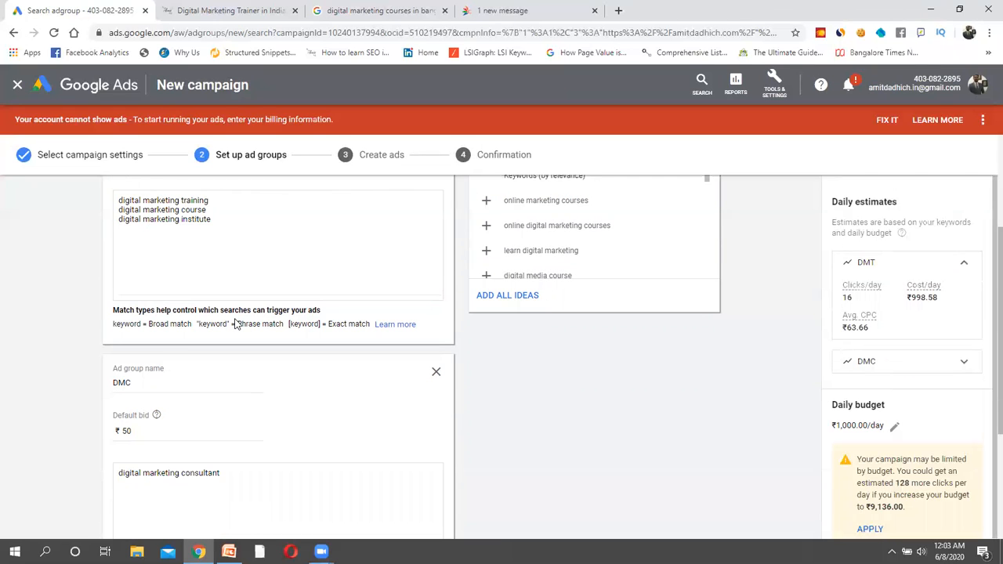
click(213, 213)
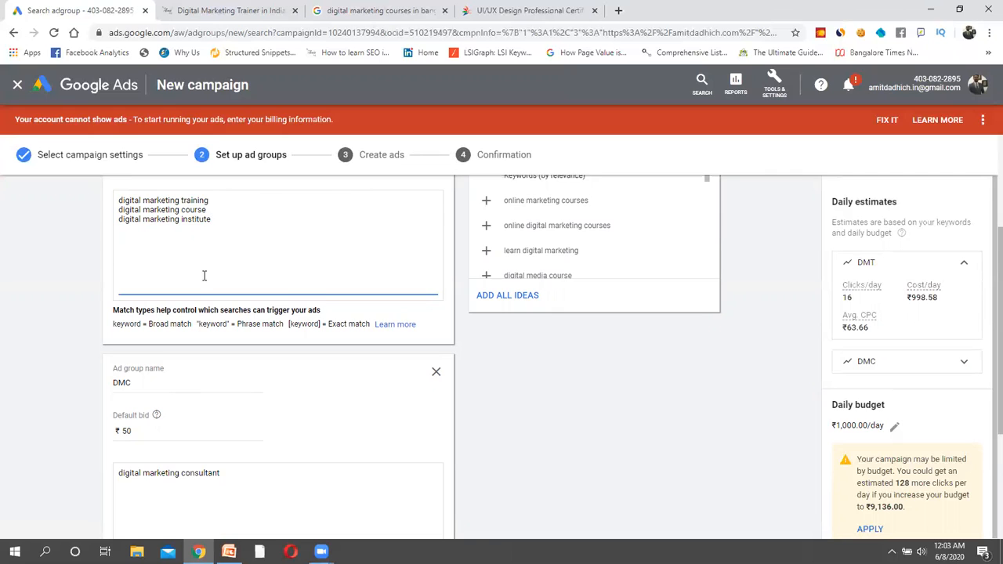
scroll(203, 275, down, 1)
click(236, 400)
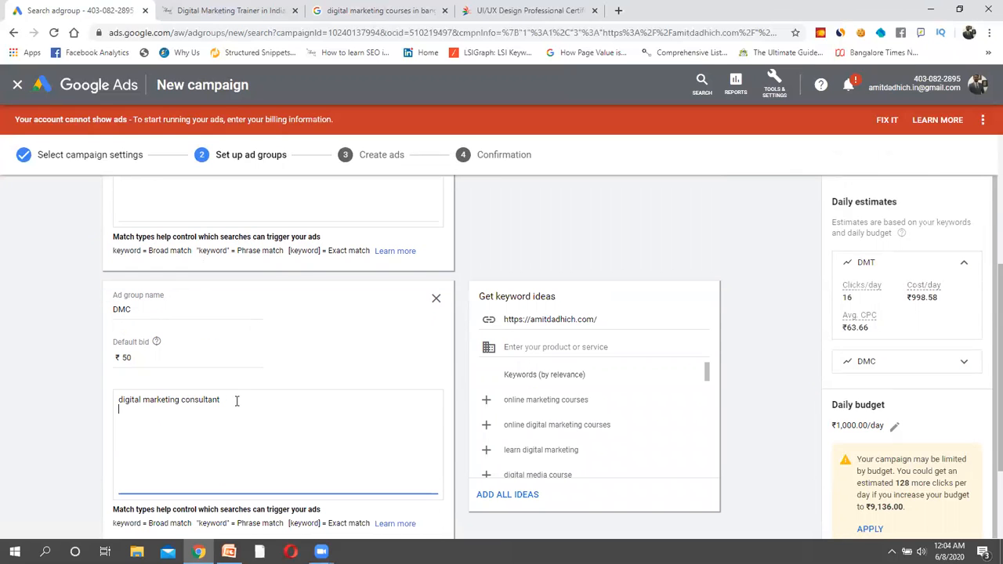
text(digita)
key(BackSpace)
key(BackSpace)
key(BackSpace)
key(BackSpace)
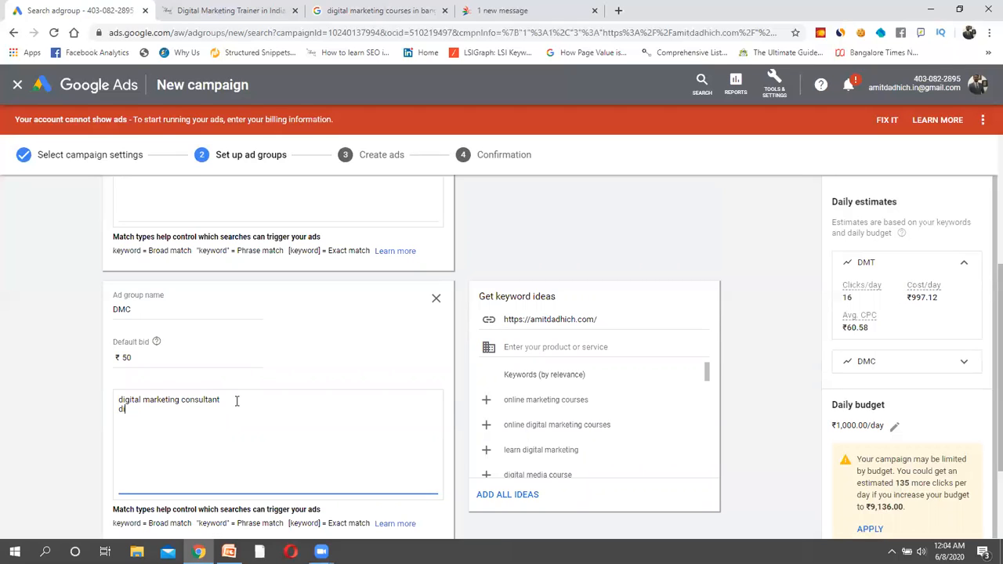
scroll(236, 401, down, 2)
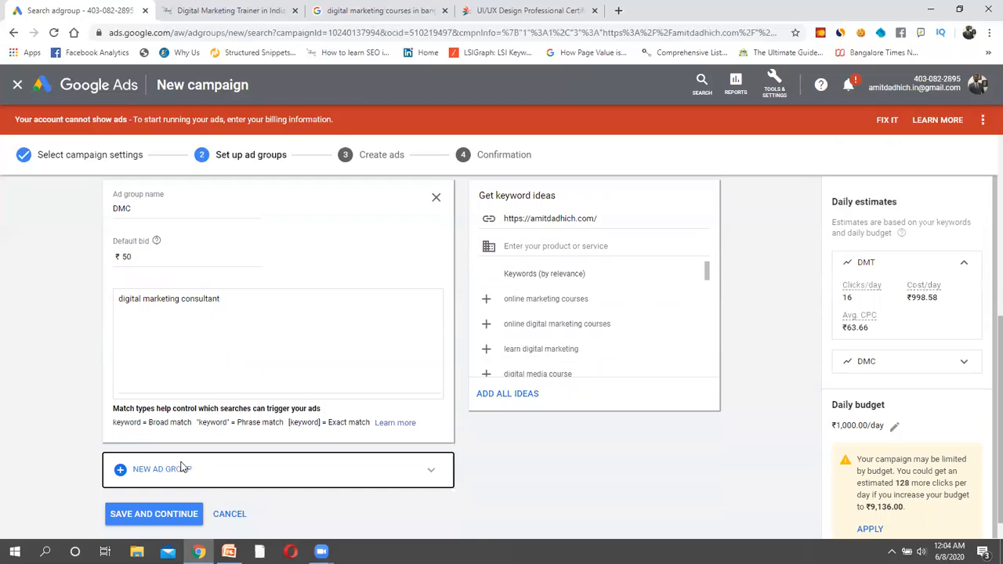
- Add a third ad group named "dms" with a default bid of ₹50
click(181, 467)
click(146, 188)
key(ctrl+a)
text(dm)
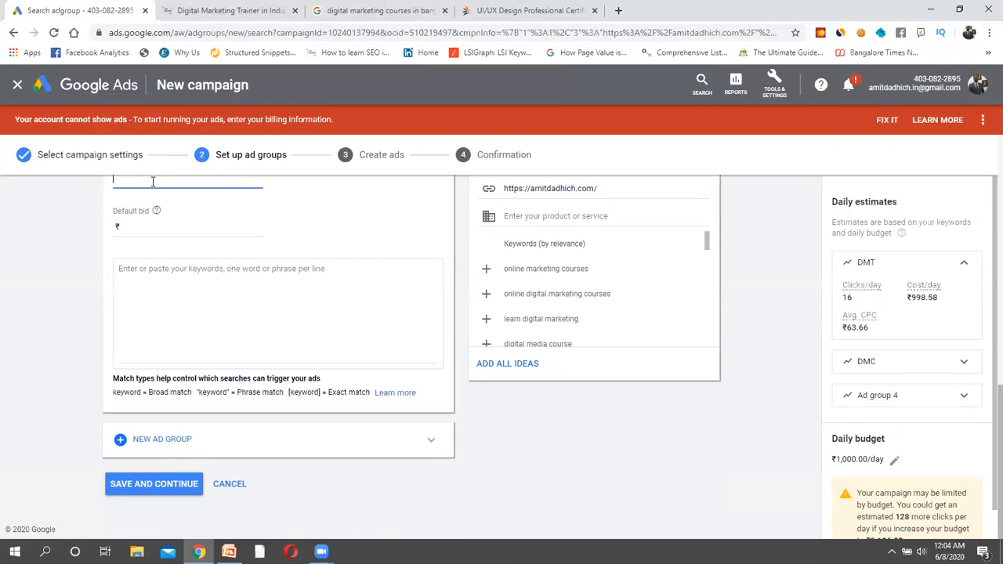
text(s)
click(153, 227)
text(3)
key(BackSpace)
text(50)
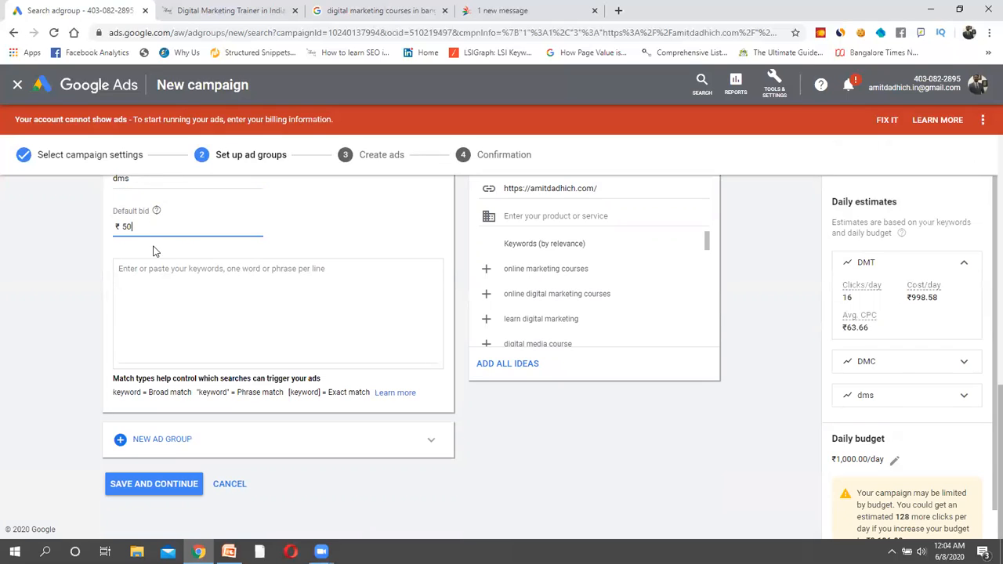
- Enter "digital marketing stratgiest" as the keyword of the dms ad group
click(159, 290)
text(d)
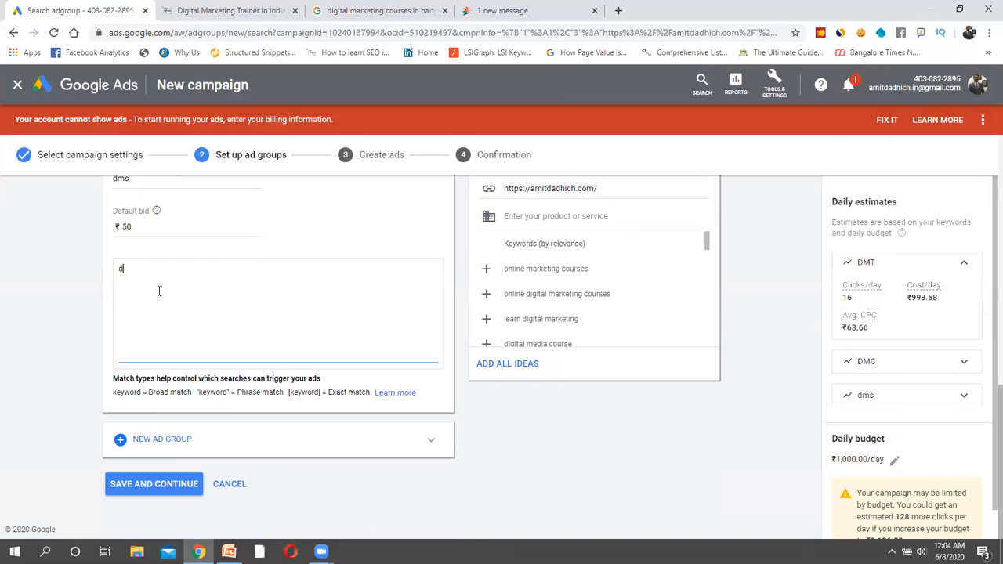
text(igital marketing stratgiest)
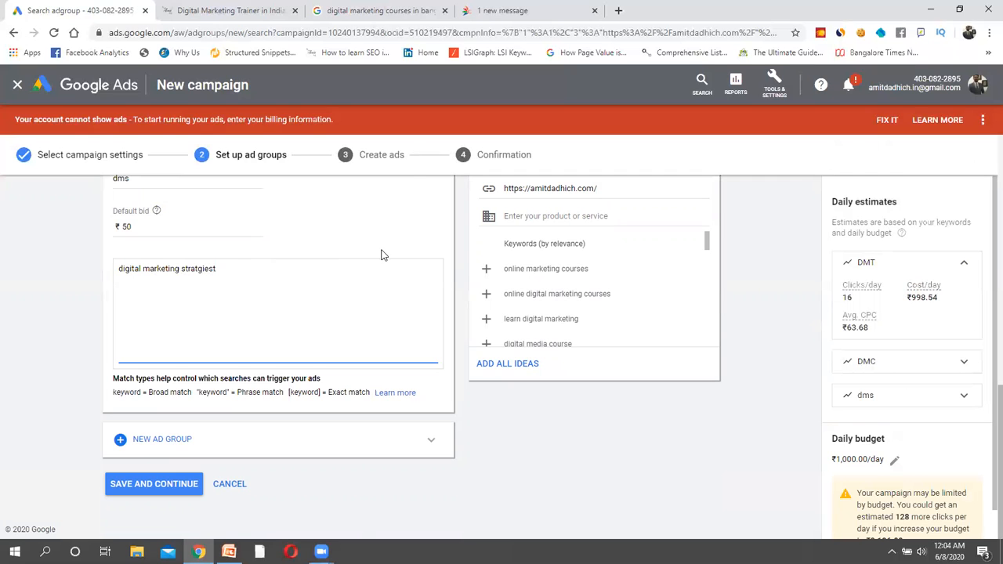
- Review the keywords and bids entered for the DMT, DMC and dms ad groups
scroll(372, 233, up, 8)
scroll(309, 307, down, 3)
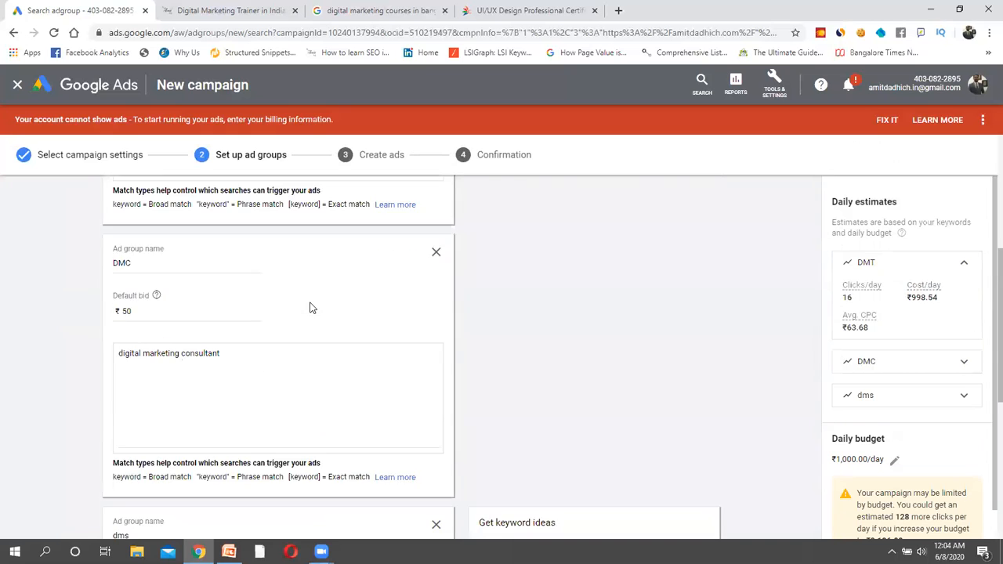
scroll(274, 325, up, 4)
drag(218, 390, 194, 369)
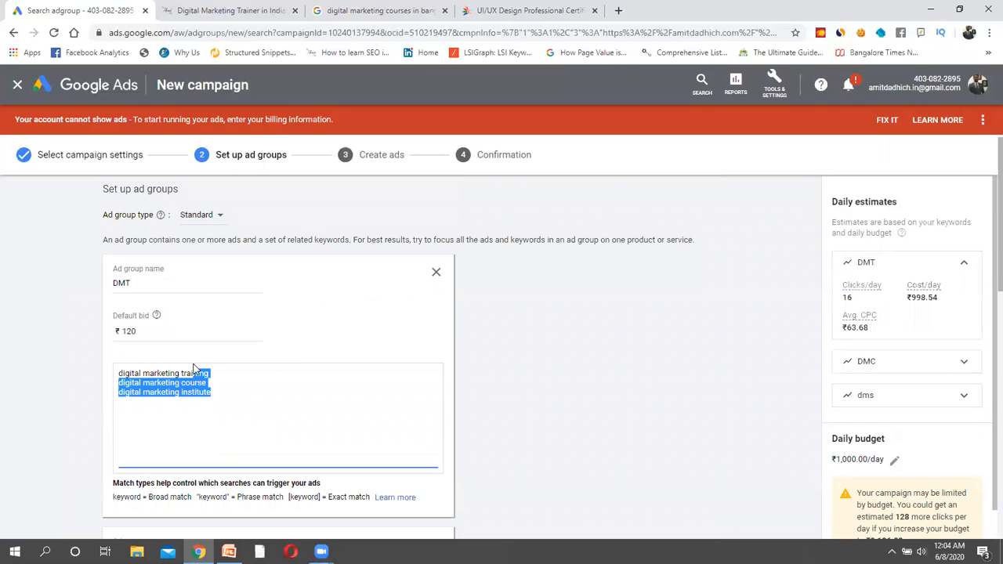
click(261, 359)
scroll(261, 359, down, 3)
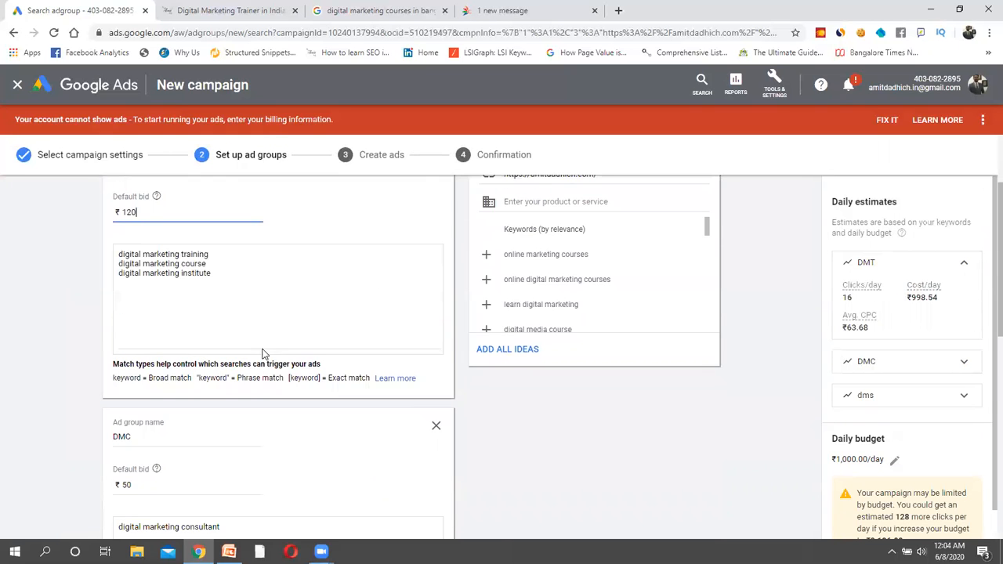
triple_click(179, 470)
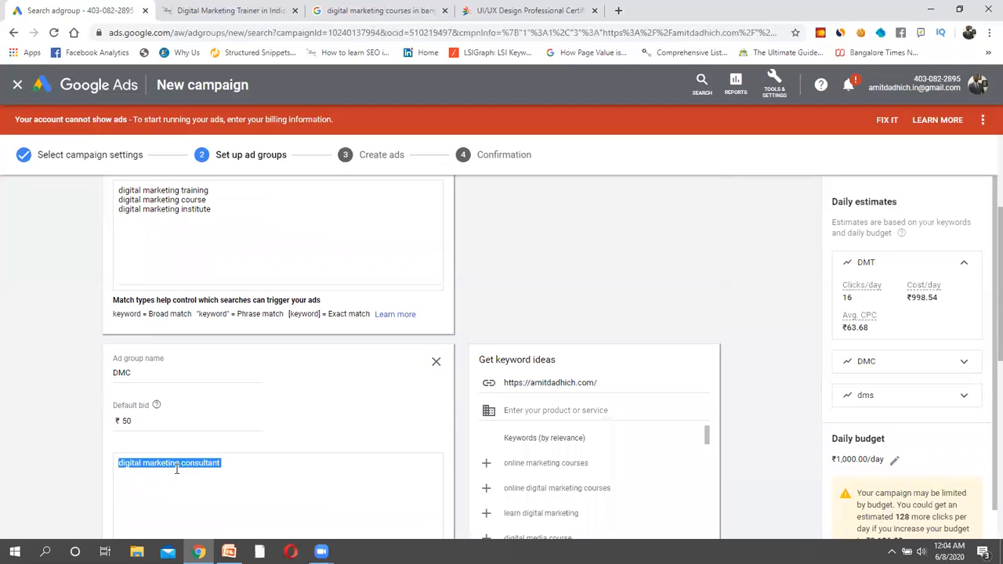
click(329, 437)
scroll(330, 437, down, 2)
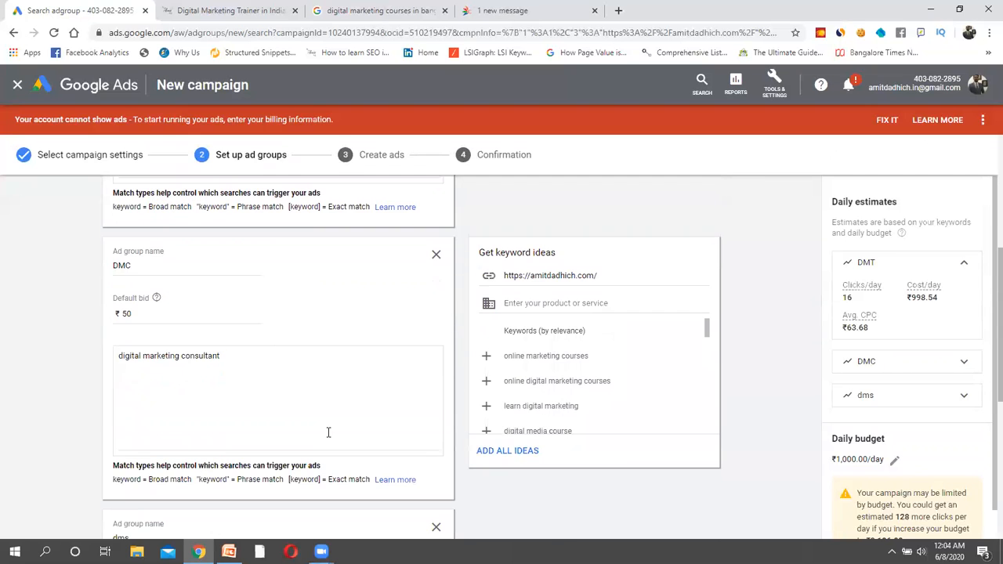
scroll(317, 435, down, 3)
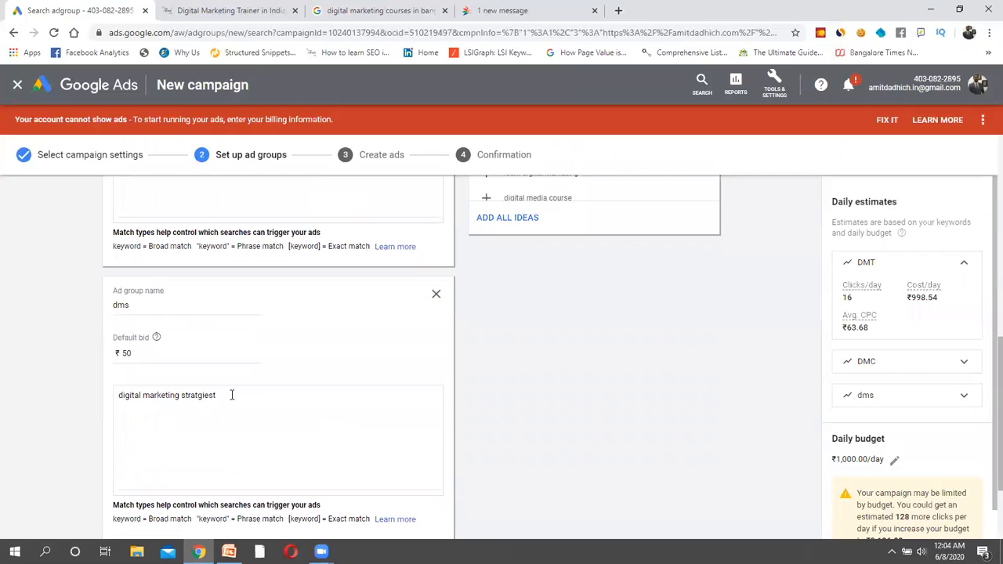
click(226, 392)
scroll(226, 393, down, 2)
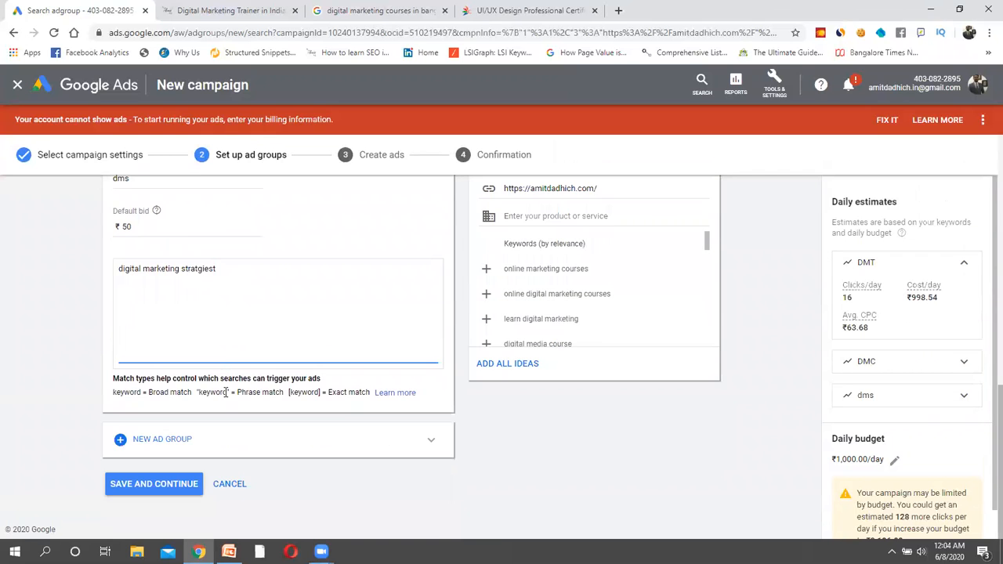
- Save the three ad groups and continue to creating the ads
scroll(225, 393, up, 8)
scroll(226, 393, down, 10)
click(135, 494)
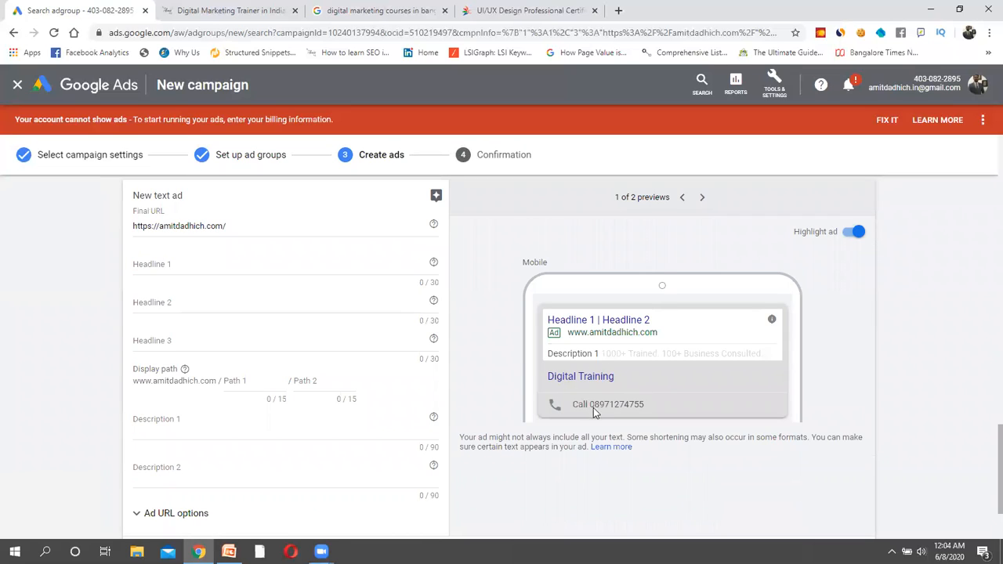
- Examine the mobile and desktop previews and the empty fields of the new text ad for the DMT ad group
click(683, 200)
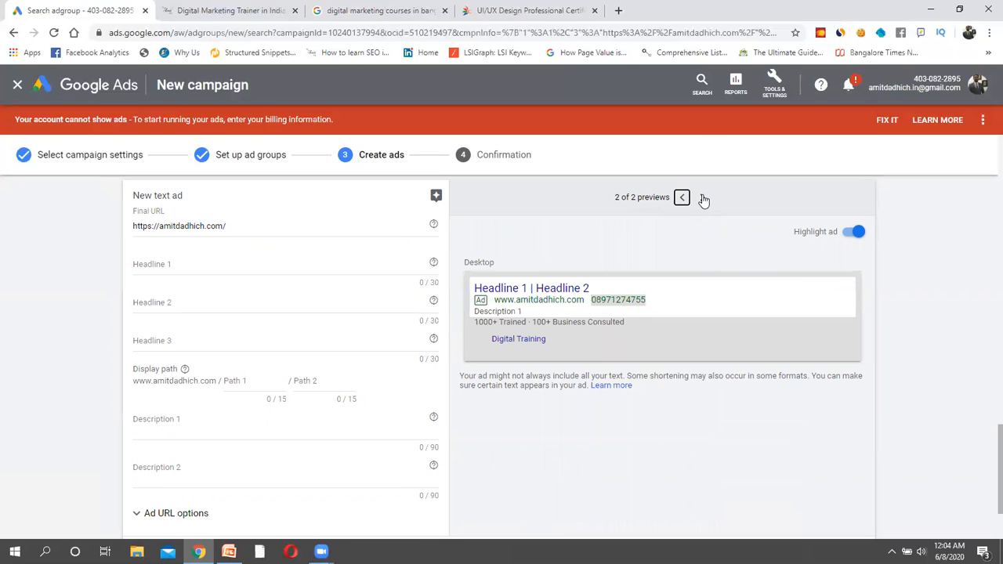
click(701, 199)
click(701, 200)
click(702, 201)
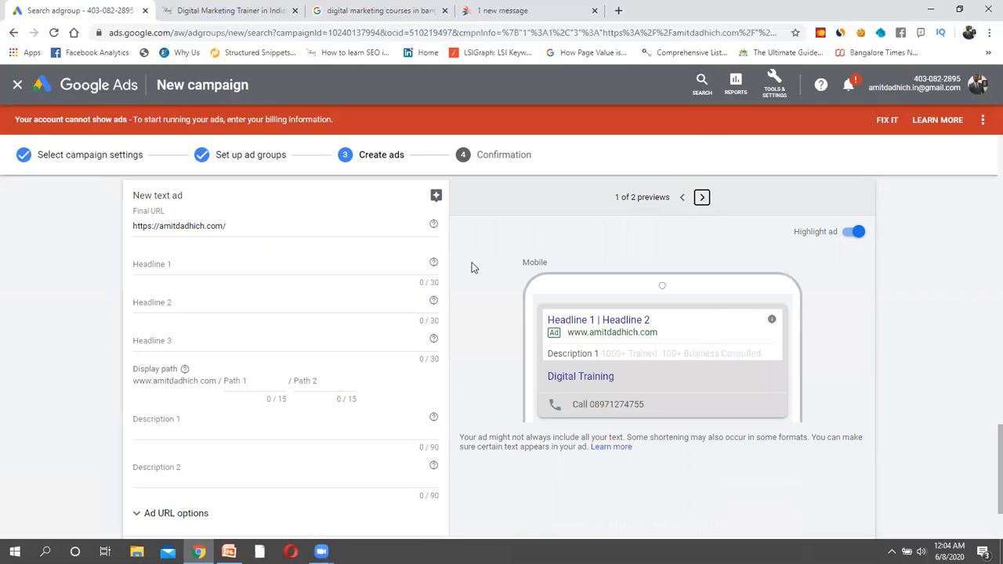
scroll(463, 266, up, 2)
scroll(464, 266, down, 3)
scroll(464, 267, down, 1)
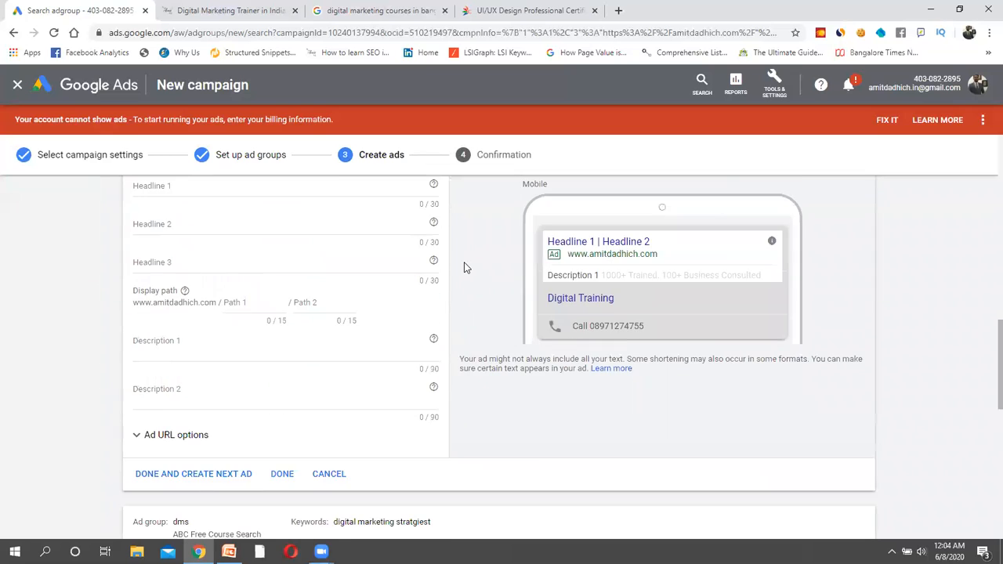
scroll(464, 266, up, 4)
scroll(376, 377, down, 2)
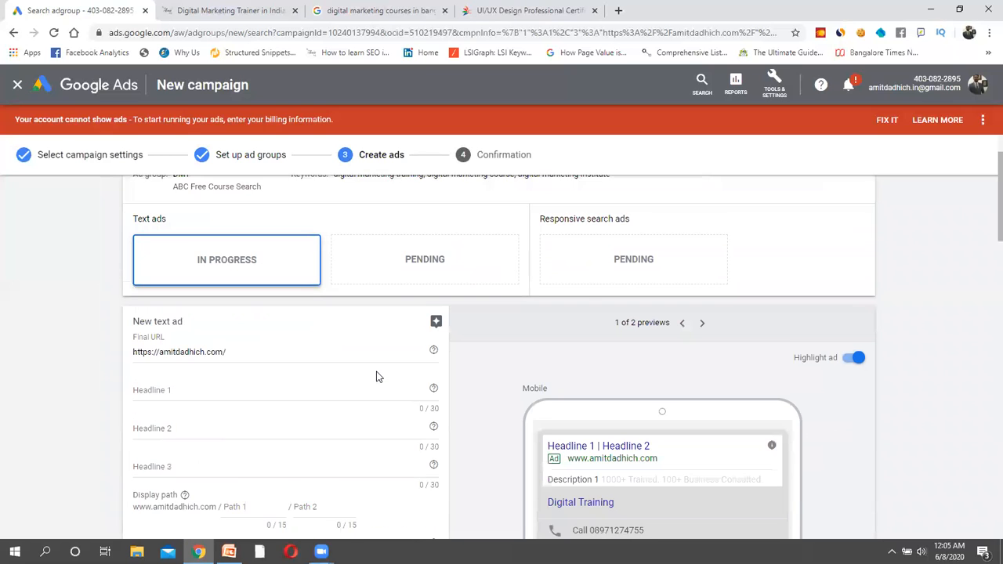
scroll(376, 377, down, 1)
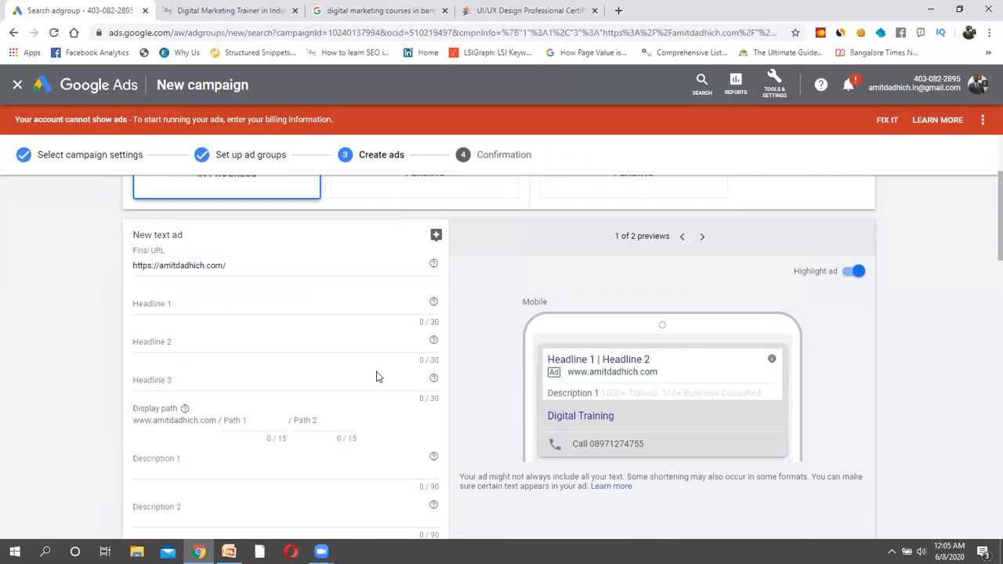
- Switch to the advertiser's website and look through its Digital Marketing Training page as a possible landing page for the ad
click(239, 264)
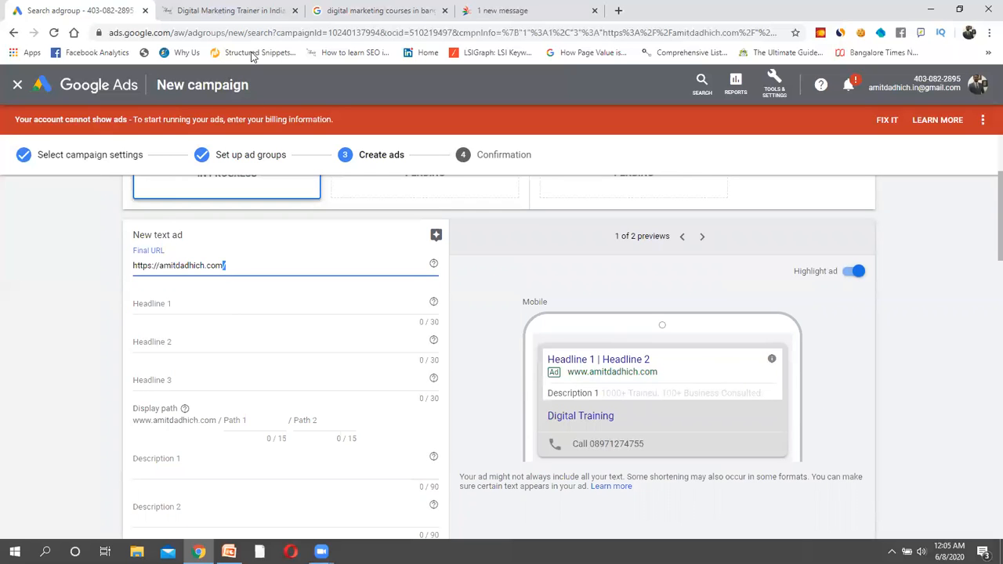
click(231, 10)
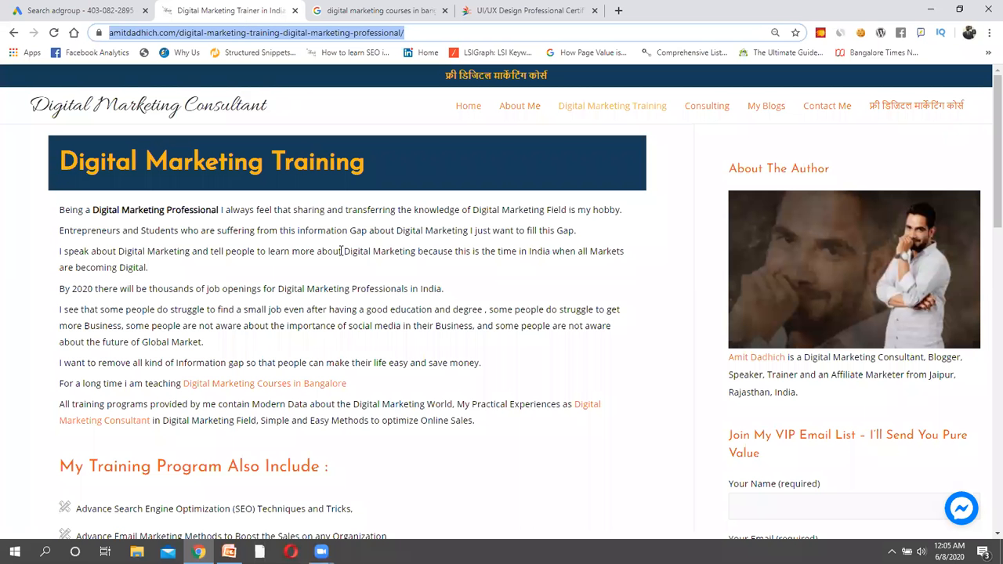
scroll(357, 289, down, 6)
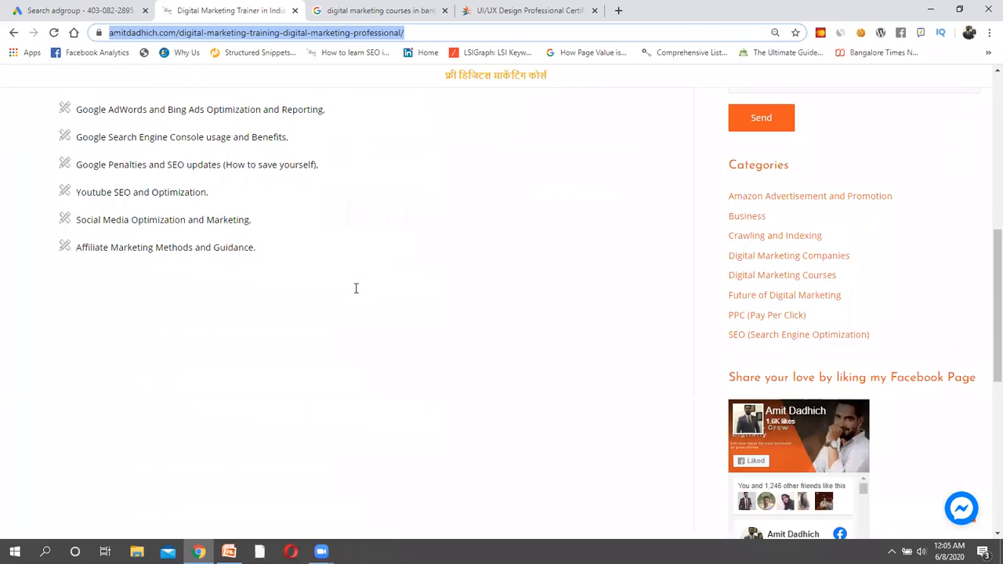
scroll(357, 288, up, 5)
scroll(356, 289, up, 1)
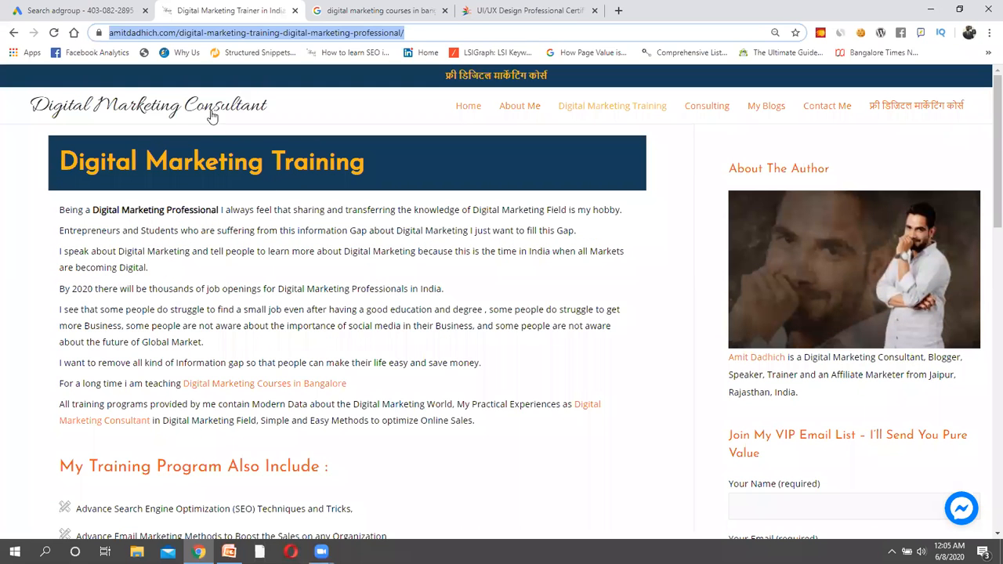
- Copy the address of the website's home page, and reopen the Digital Marketing Training page to select its address
click(211, 115)
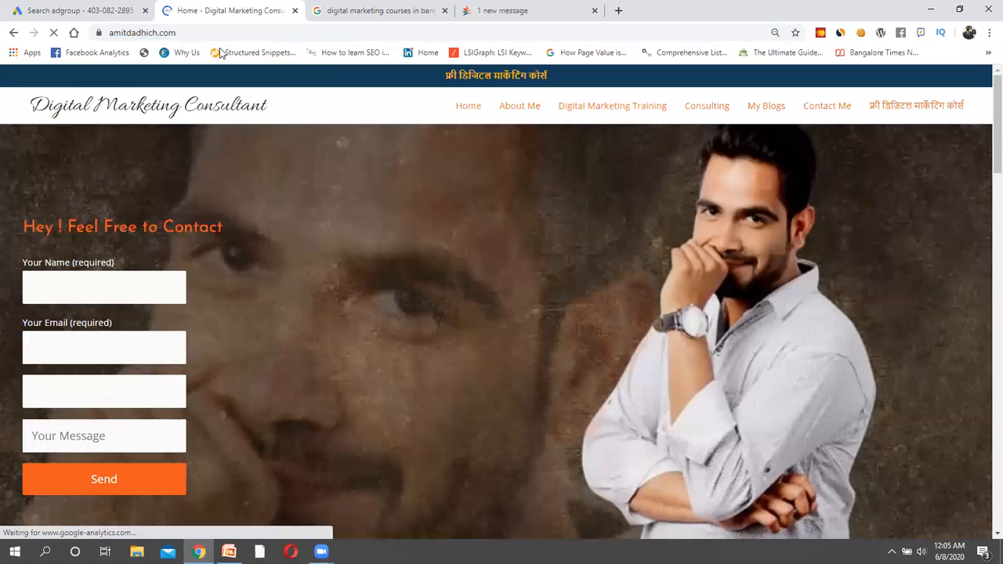
click(201, 35)
key(ctrl+c)
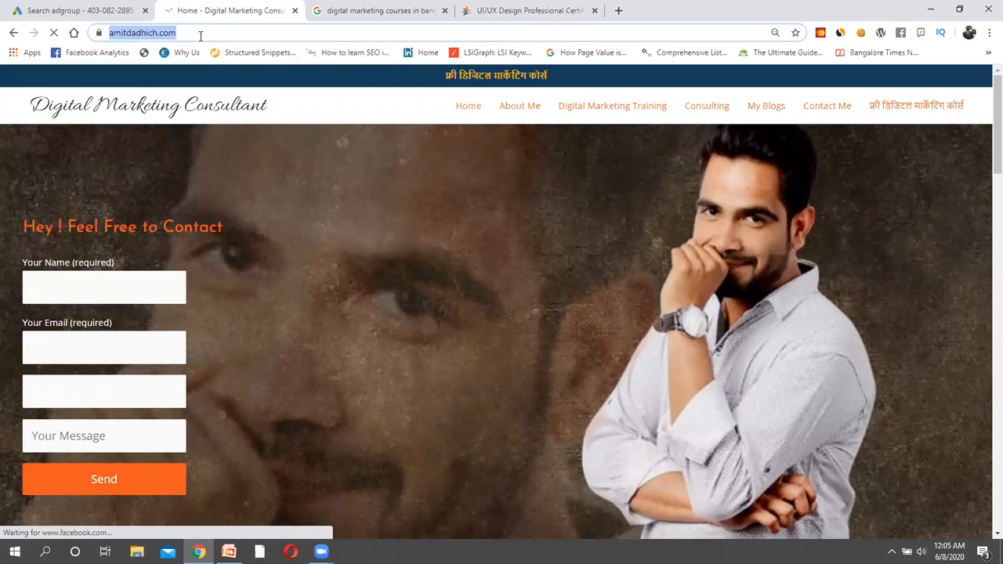
click(642, 107)
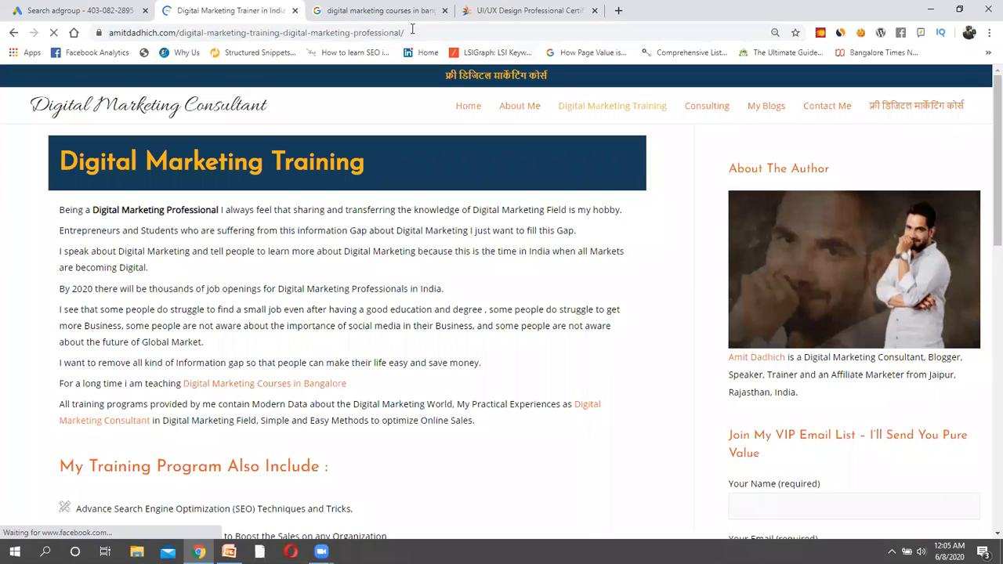
click(412, 32)
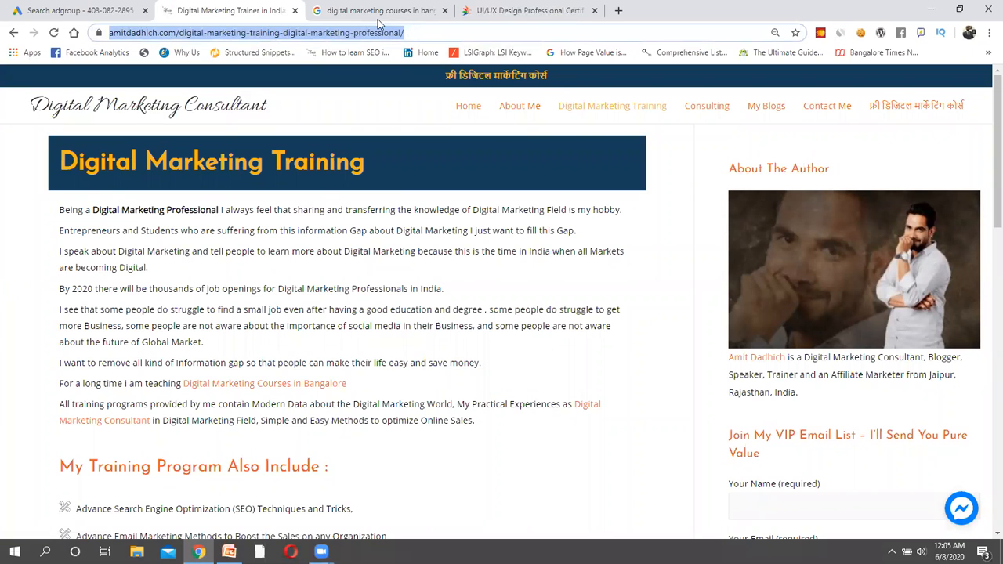
- Return to the Google Ads campaign and set the new text ad's final URL to the website's home page address
click(94, 11)
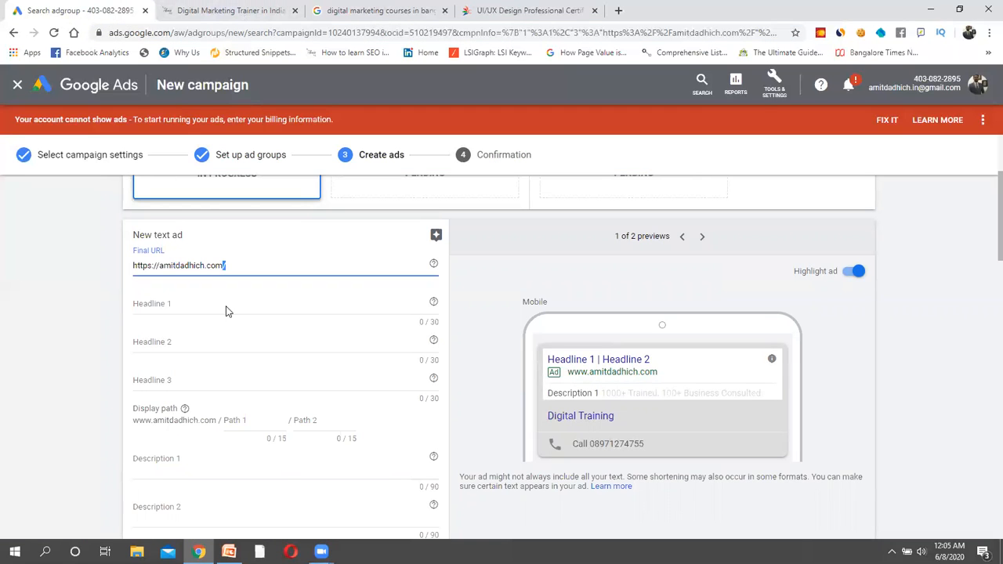
triple_click(194, 263)
key(ctrl+v)
click(453, 313)
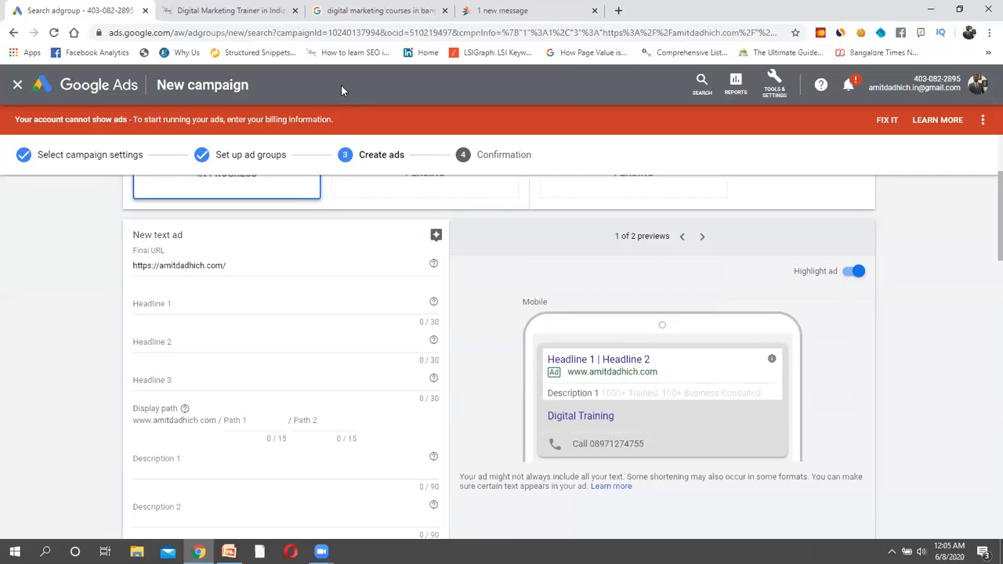
- View the landing page of the Careerera digital marketing ad from the search results, and close the UI/UX course tab
click(201, 9)
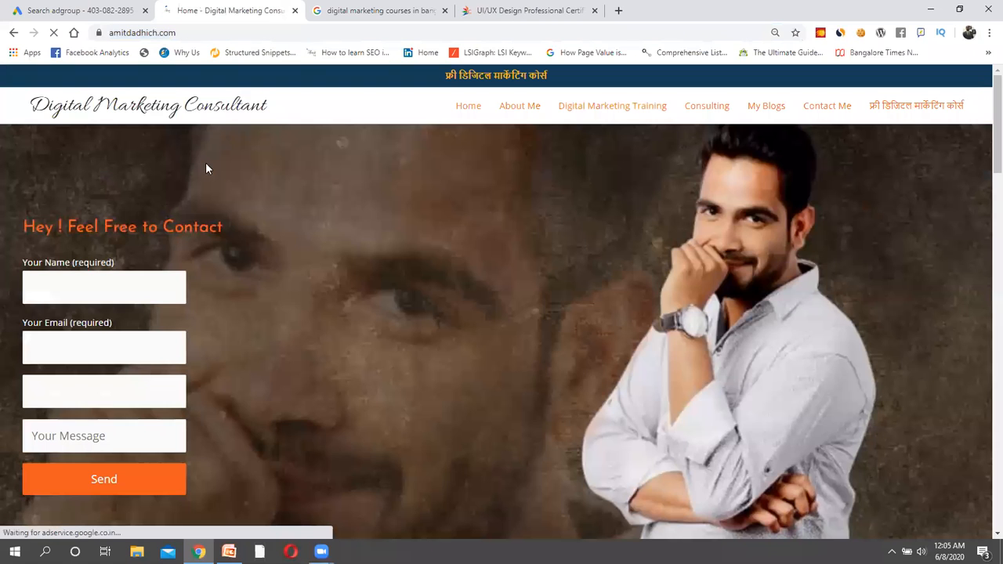
click(408, 9)
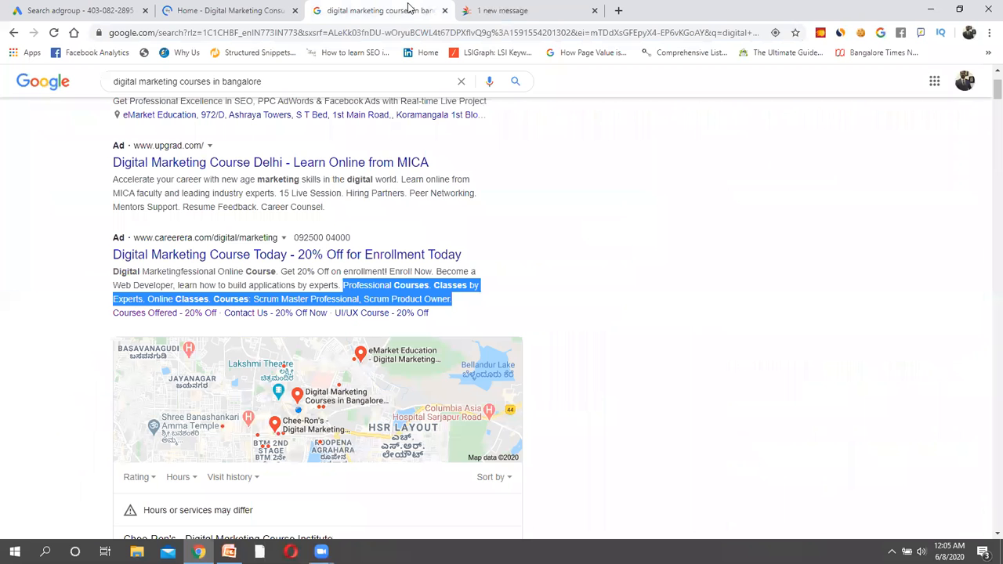
click(296, 255)
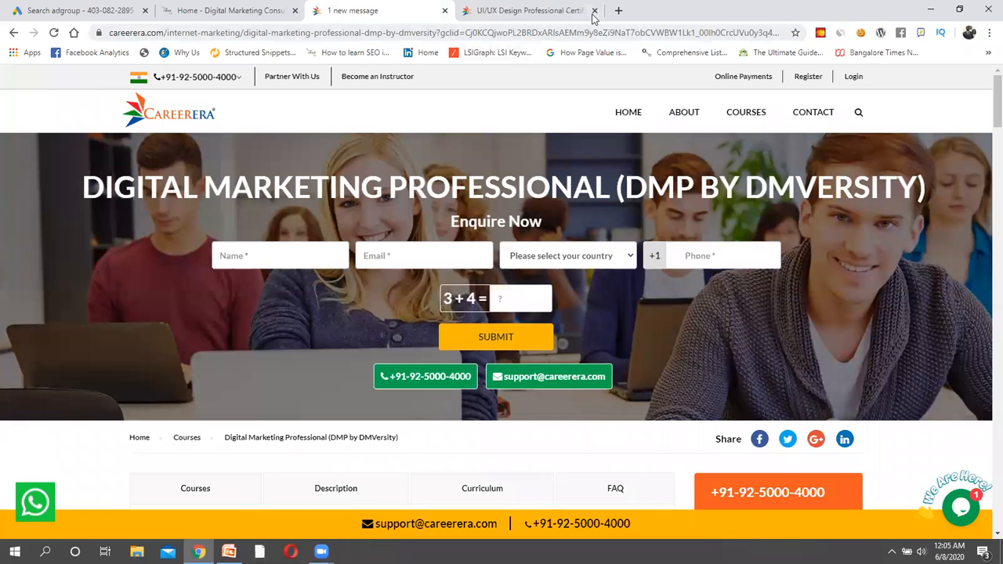
click(594, 10)
click(131, 8)
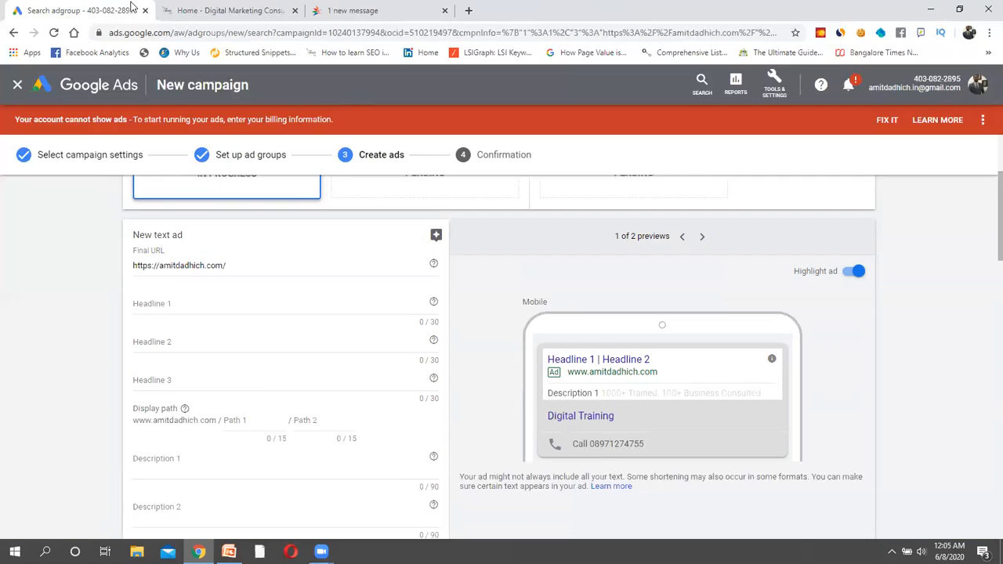
- Check the Careerera ad's headline in the Google search results as a reference for Headline 1 of the new text ad
click(164, 308)
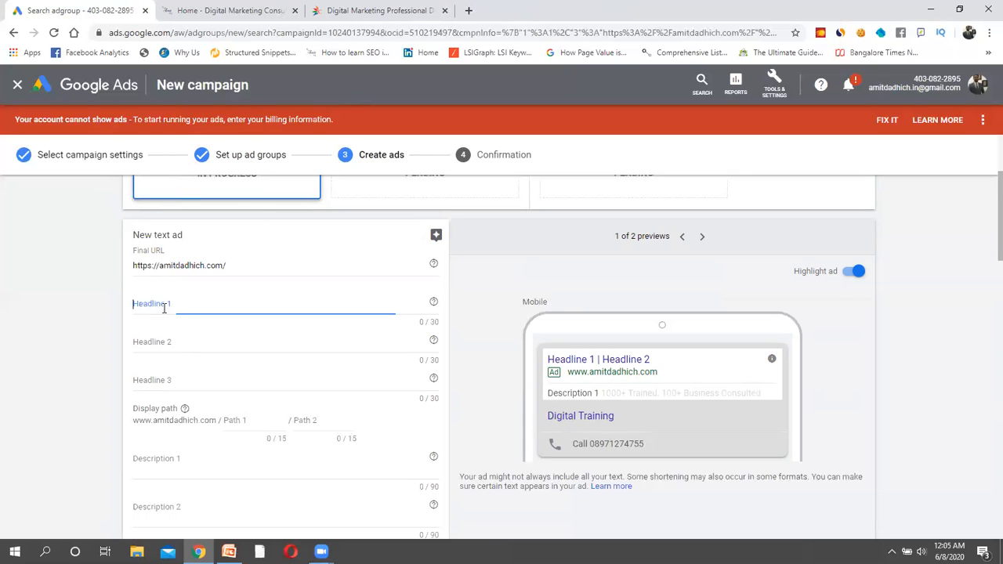
click(348, 19)
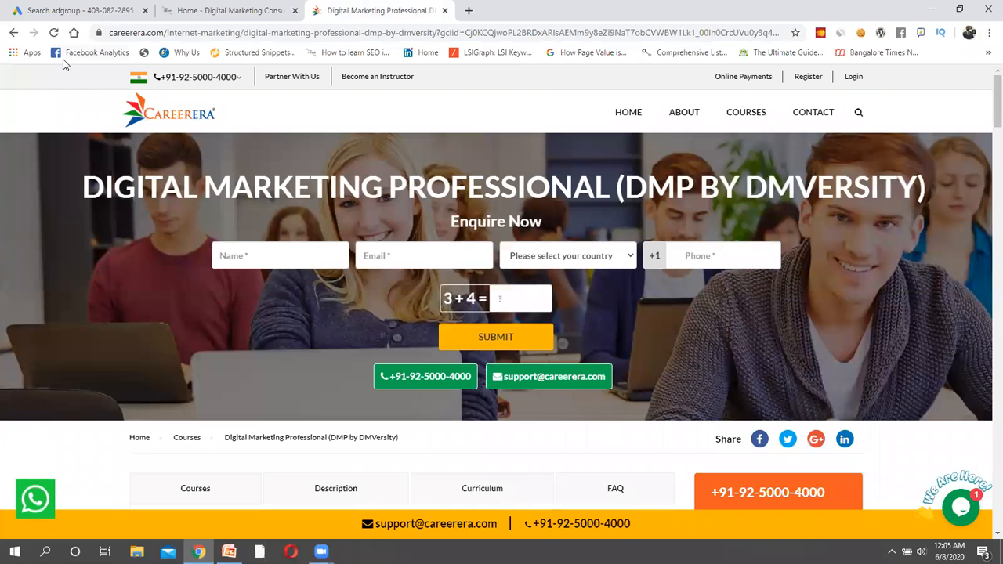
click(13, 32)
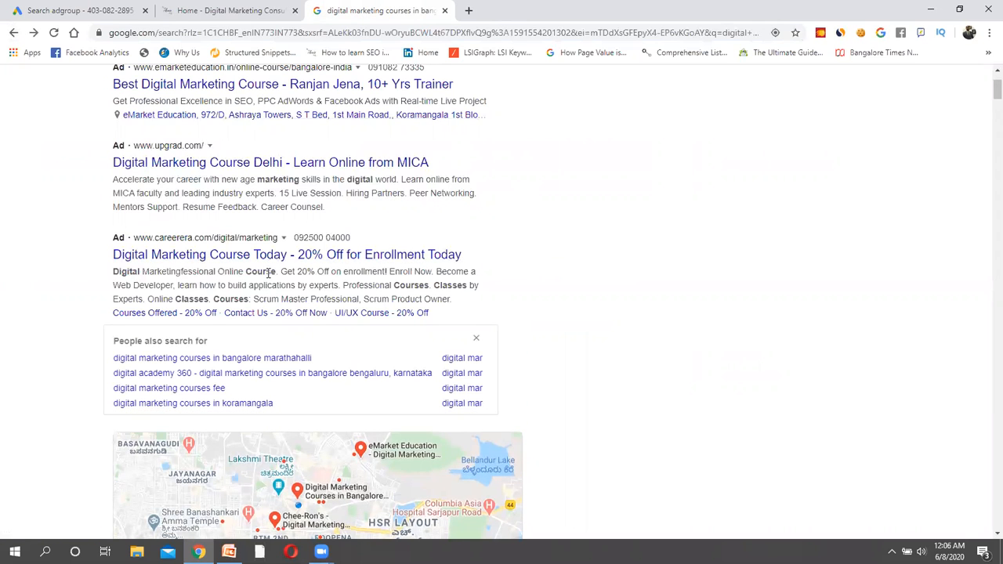
click(110, 11)
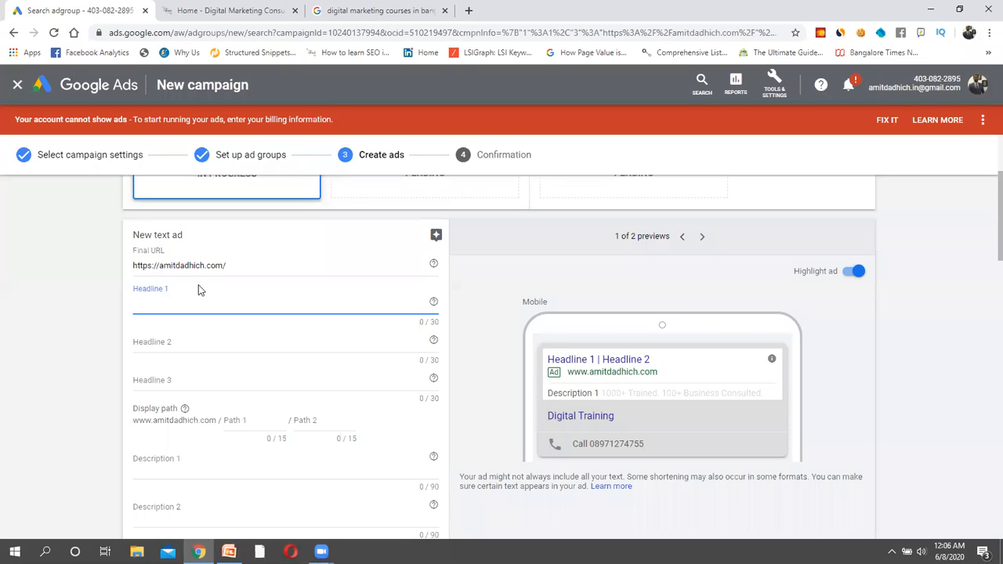
- Review the competitors' ads in the Google search results for digital marketing courses in Bangalore as references for the headlines
click(384, 16)
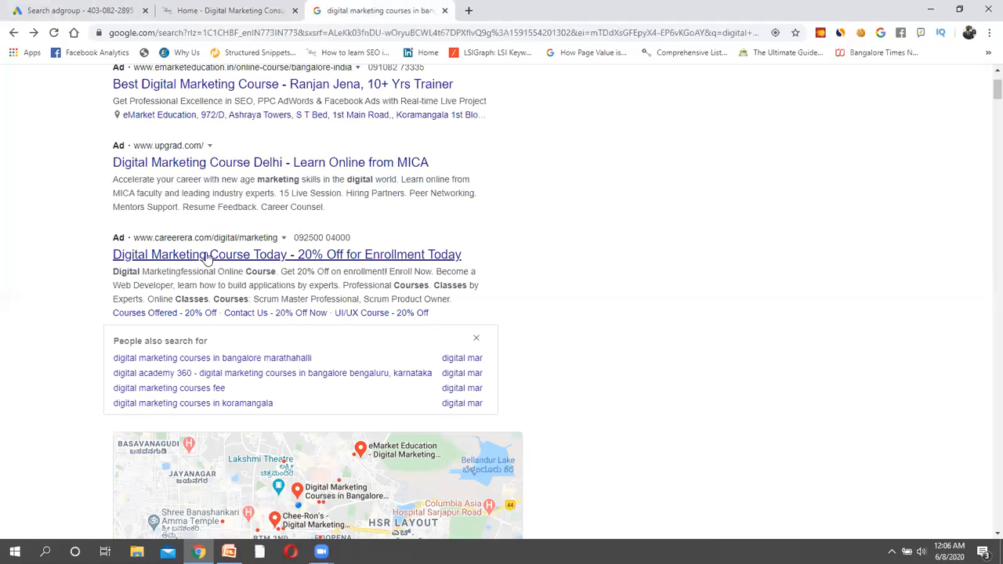
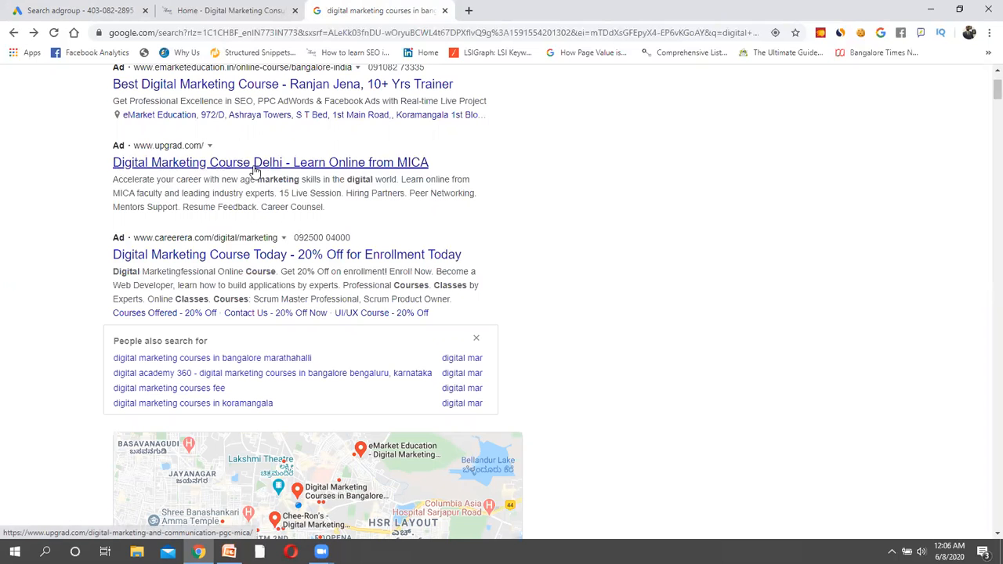
click(45, 11)
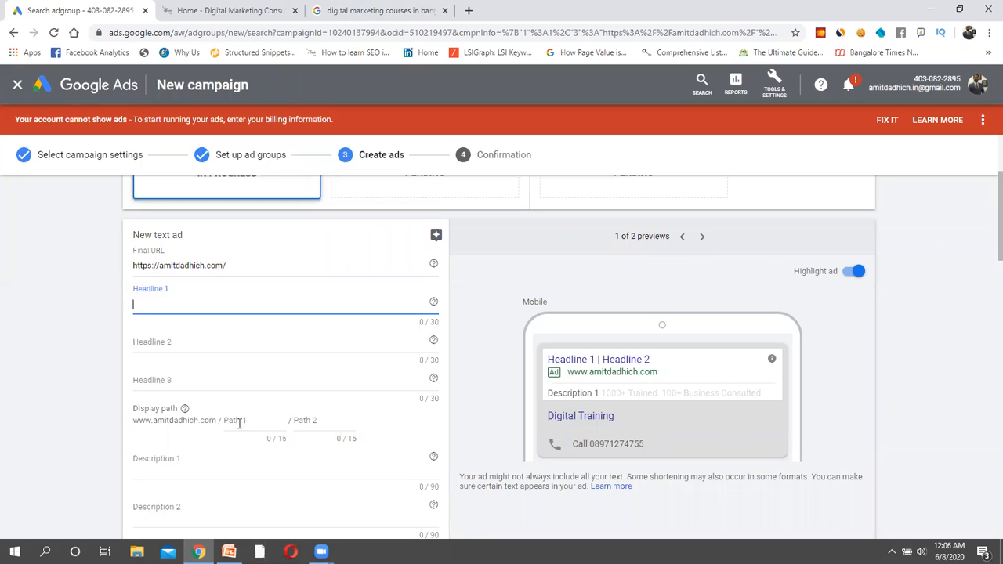
click(395, 10)
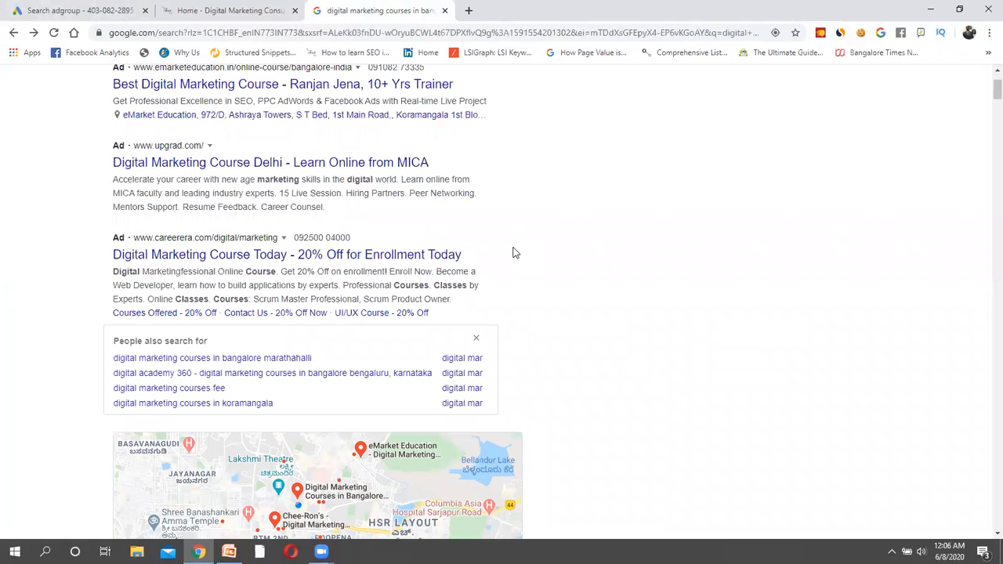
scroll(513, 251, up, 2)
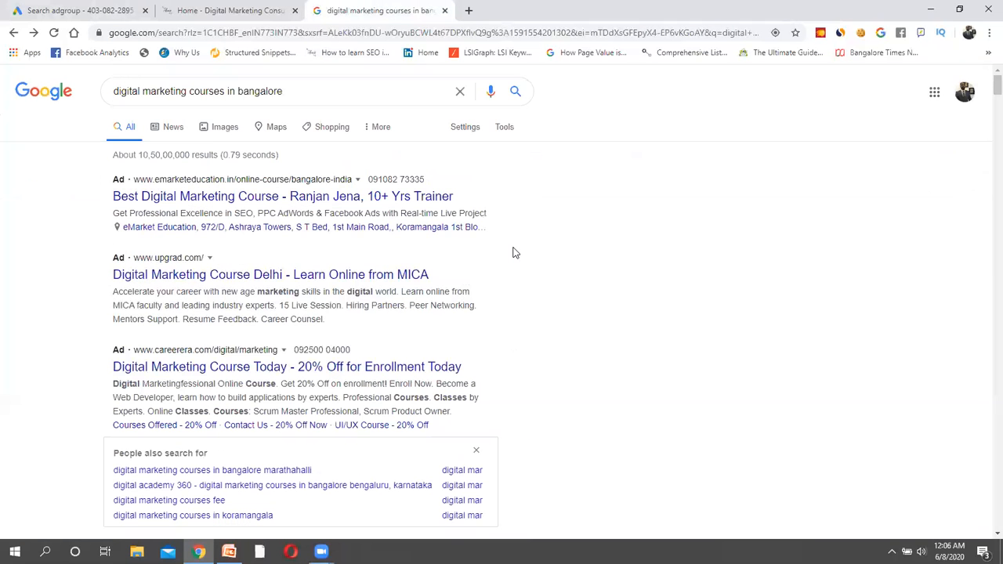
triple_click(238, 91)
click(238, 92)
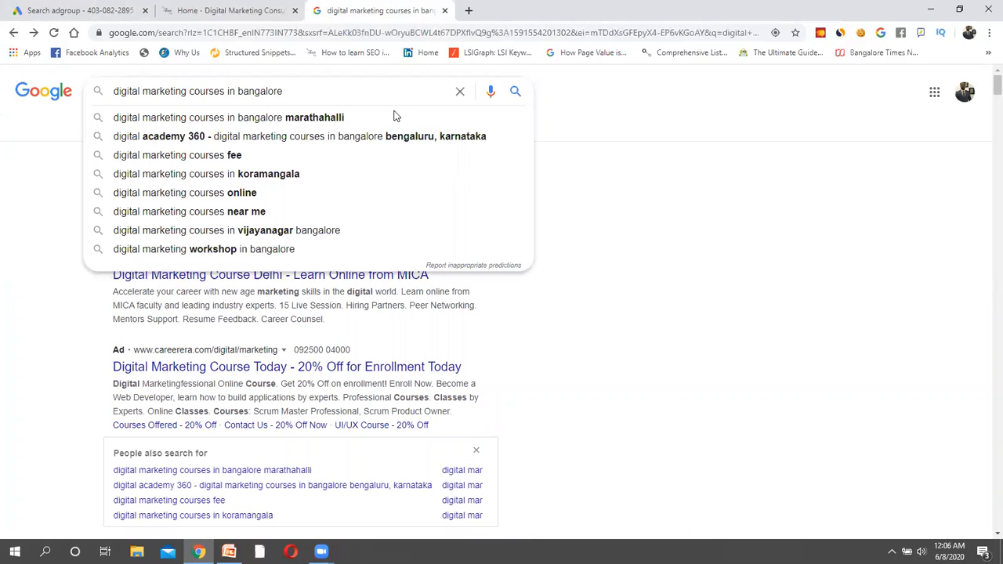
click(559, 134)
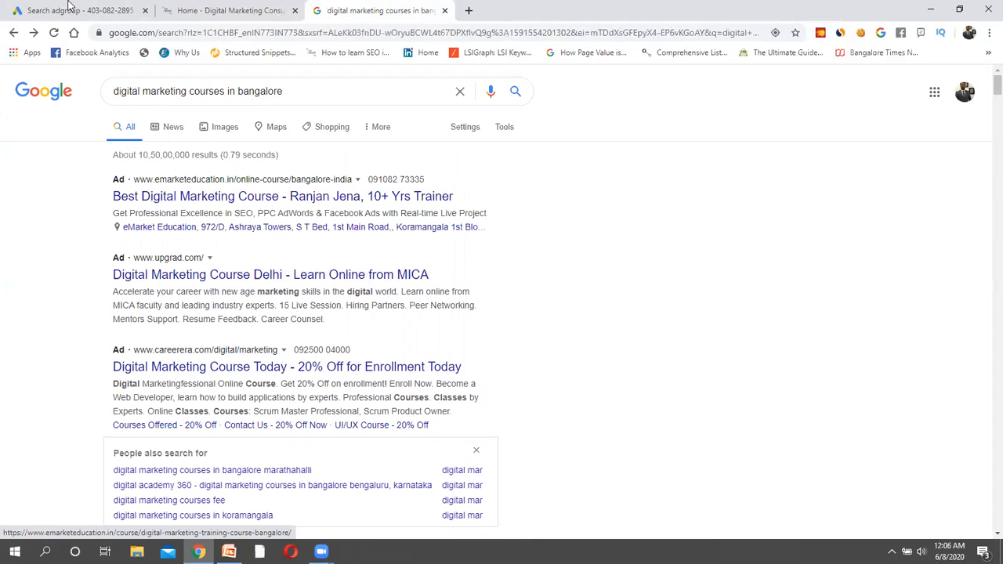
- Return to the Google Ads campaign and set Headline 1 to "Digital Marketing Training" and Headline 2 to "Best Course in Bangalore"
key(ctrl+1)
text(Digital Marketing Training)
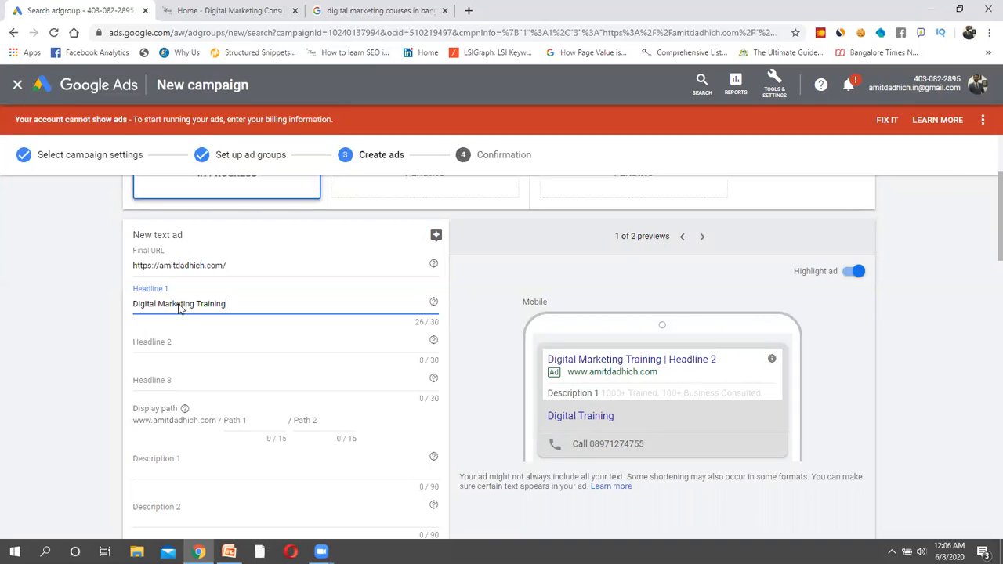
click(195, 353)
text(Best Course )
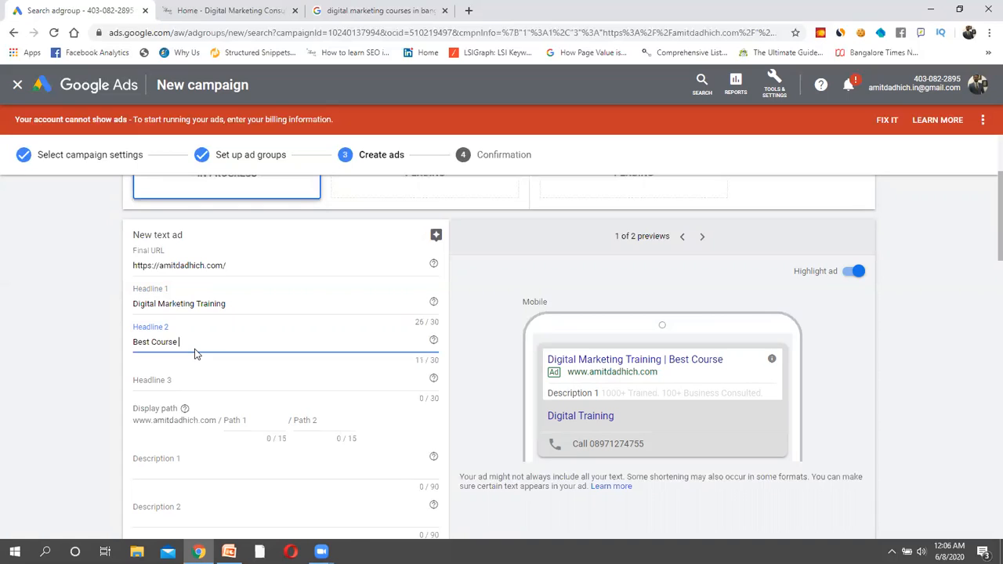
text(in Bangalore)
click(447, 363)
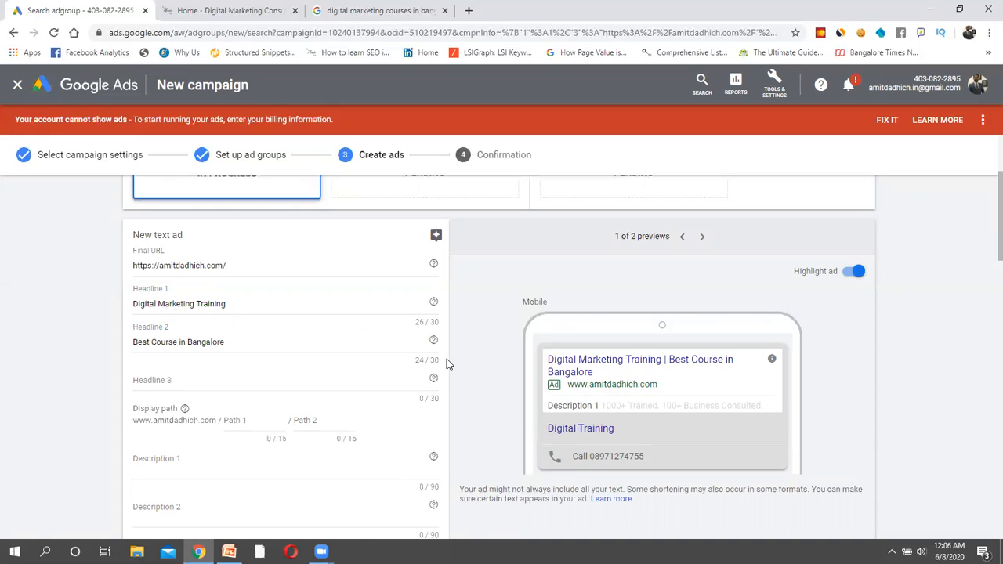
- Try adding filler characters to the end of Headline 1 to test its 30-character limit, and erase them
click(435, 322)
text(jbmnbmnbmn)
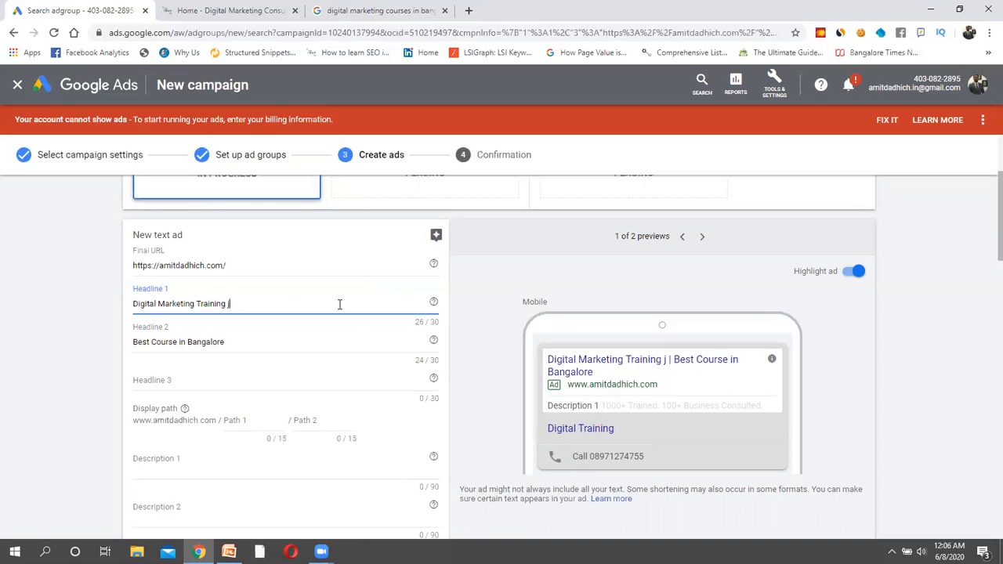
key(BackSpace)
key(BackSpace)
key(BackSpace)
key(BackSpace)
key(BackSpace)
key(BackSpace)
key(BackSpace)
key(BackSpace)
key(BackSpace)
key(BackSpace)
click(439, 322)
- Set Headline 3 of the text ad to "Learn From Industry Expert"
click(240, 381)
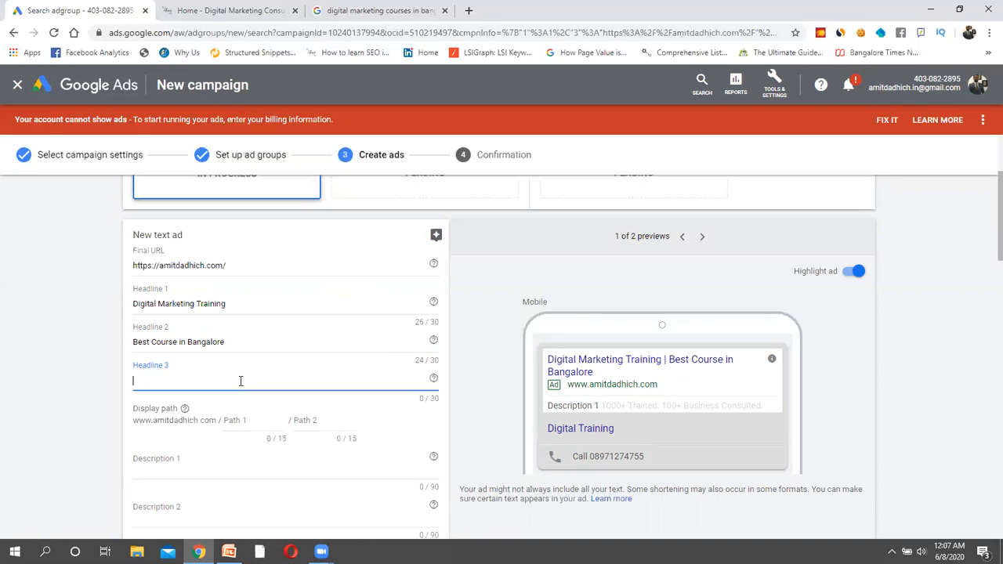
text(Learn From I)
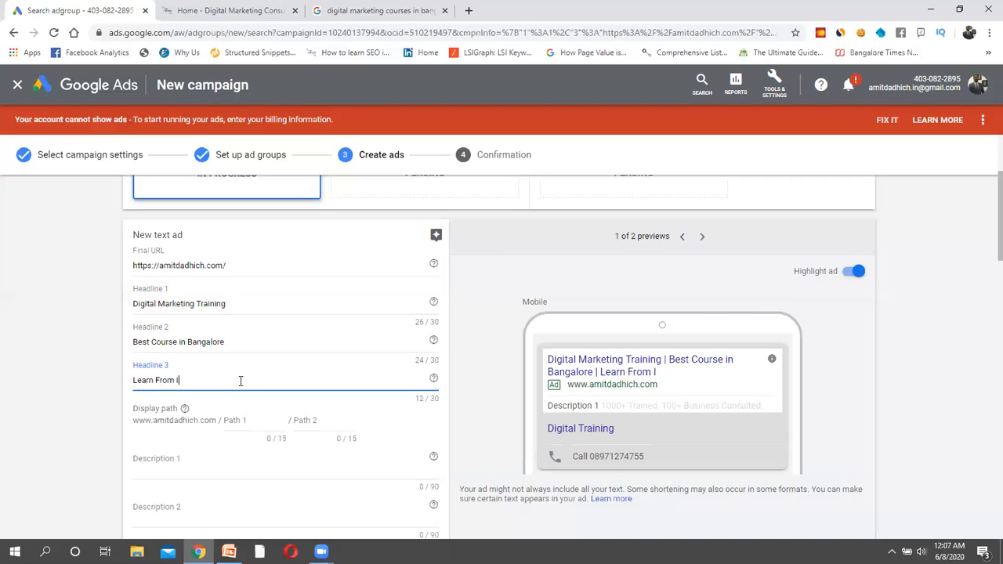
text(ndustry Expert)
click(463, 403)
- Check the display URLs of the ads in the Google results, and set the text ad's display path to "Expert" and "Trainer"
scroll(445, 400, down, 1)
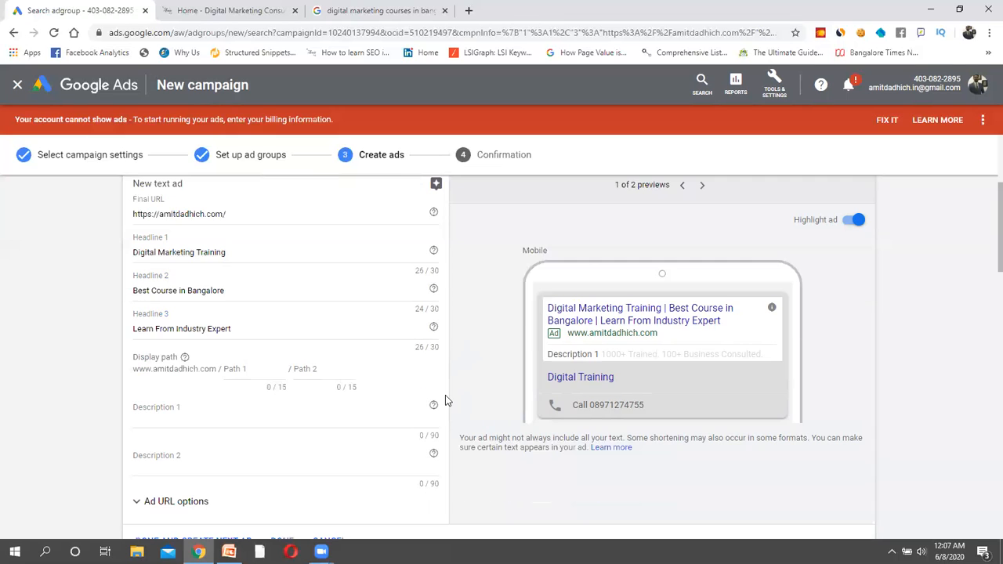
click(251, 364)
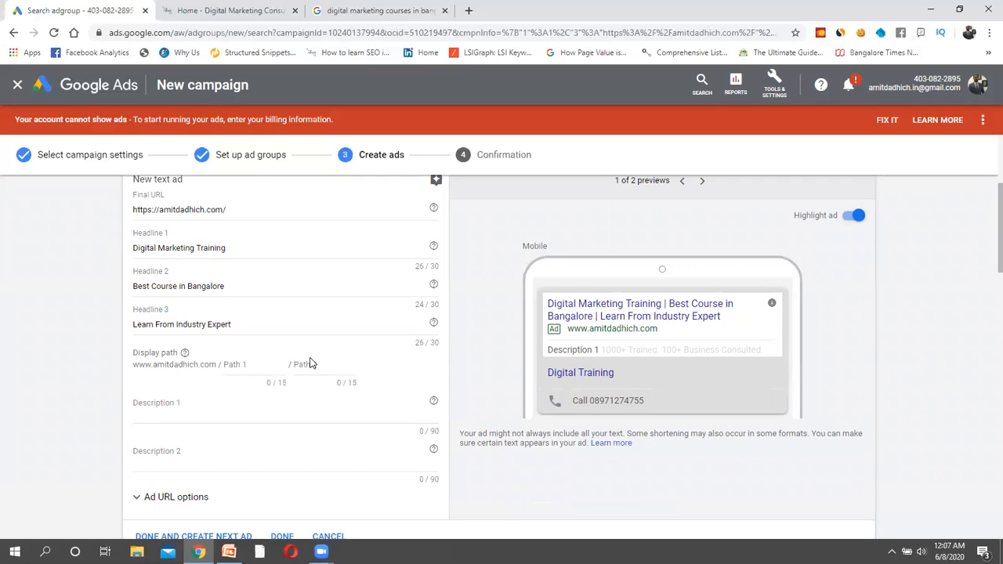
click(368, 10)
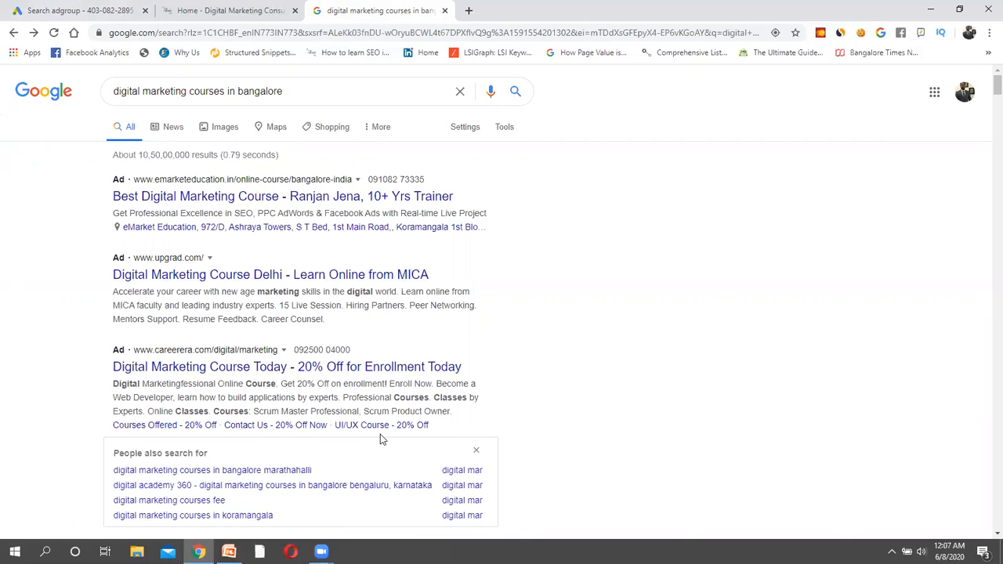
click(23, 8)
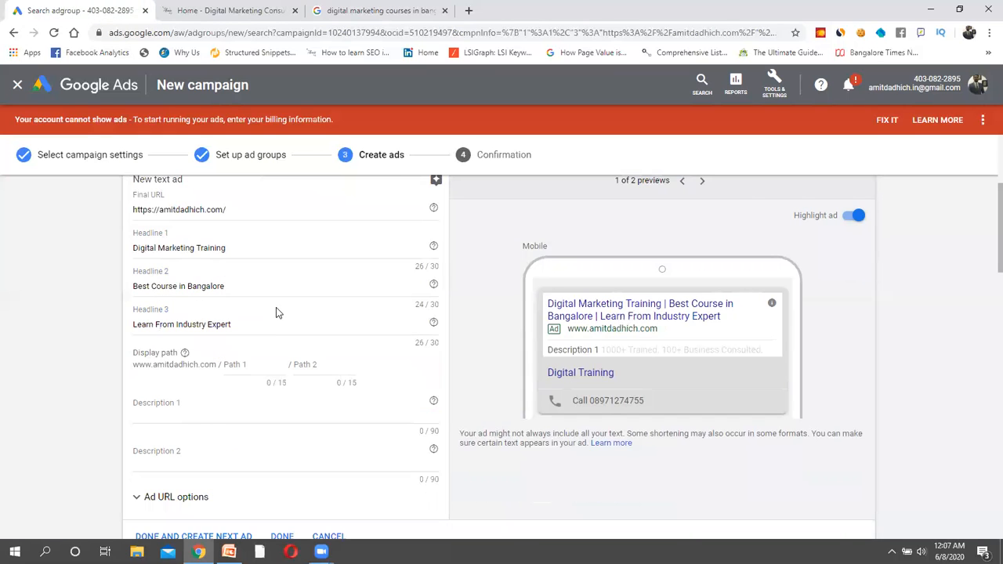
click(247, 364)
text(Training)
click(316, 366)
double_click(249, 364)
key(BackSpace)
text(Expert)
click(315, 366)
text(Trainer)
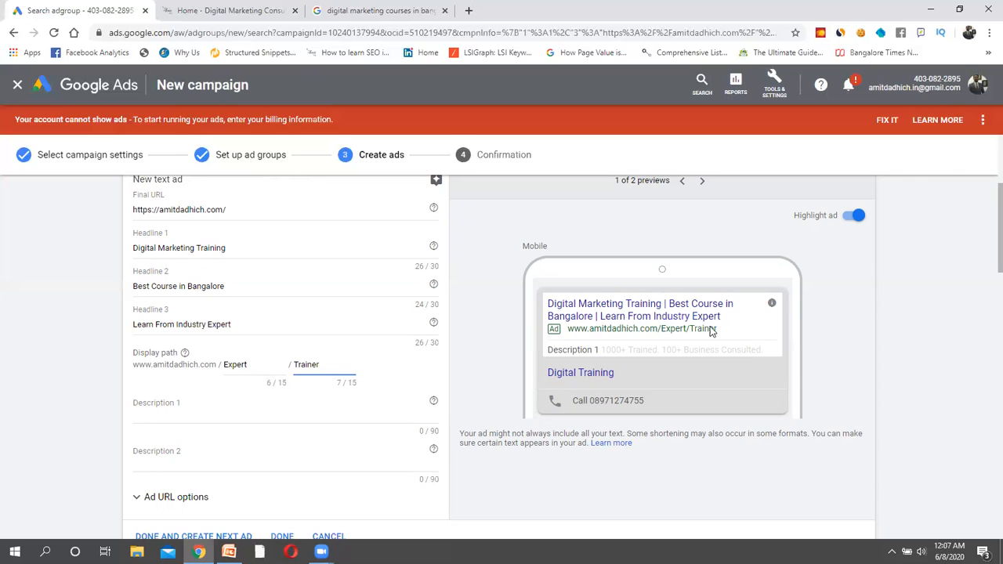
- Highlight the text ad's final URL to compare it with the display path
click(267, 209)
triple_click(268, 209)
click(488, 274)
- Copy "Get Professional Excellence in SEO, PPC AdWords & Facebook Ads with Real-time Live Project" from the eMarket Education search ad into Description 1
scroll(299, 320, down, 1)
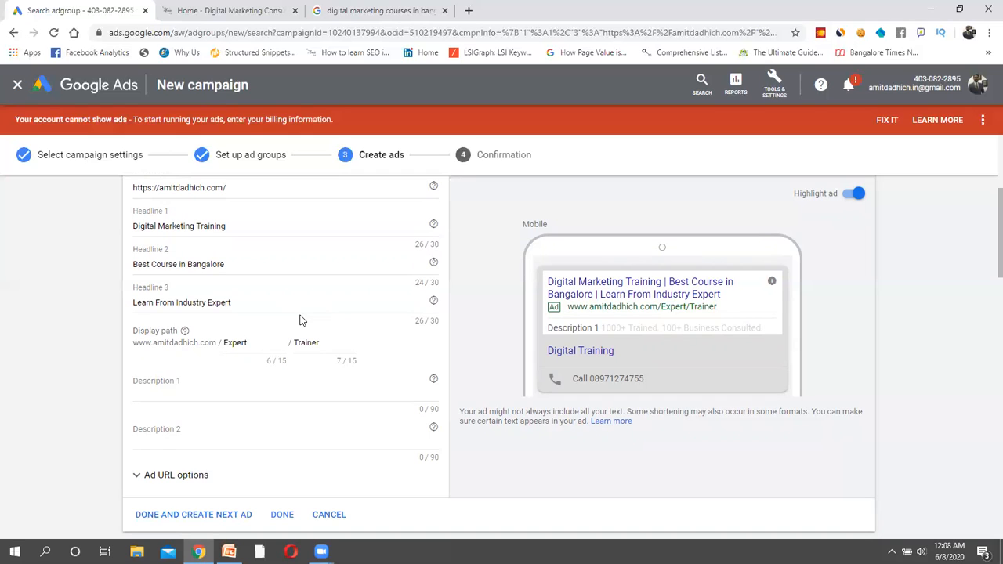
click(280, 387)
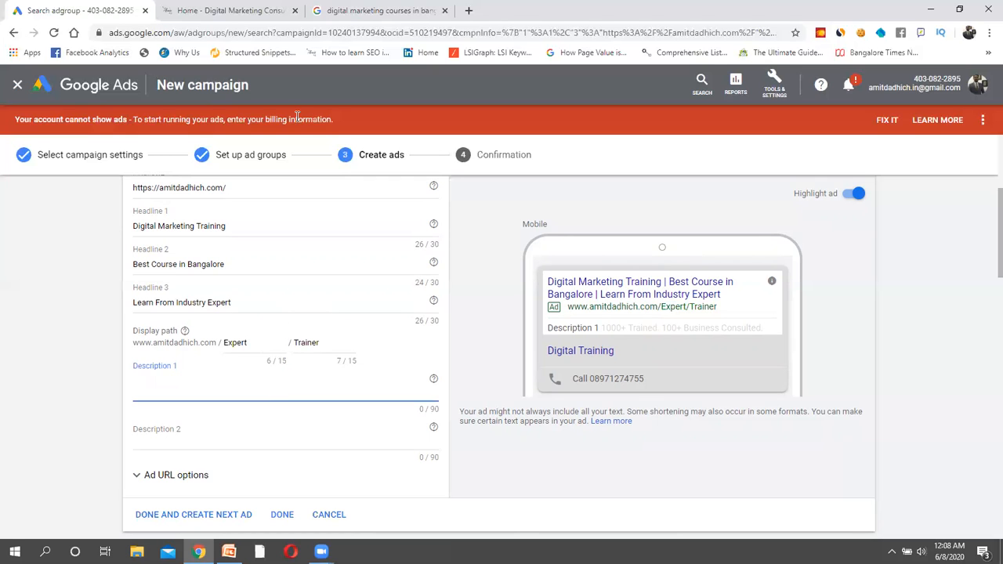
click(375, 10)
triple_click(272, 213)
key(ctrl+c)
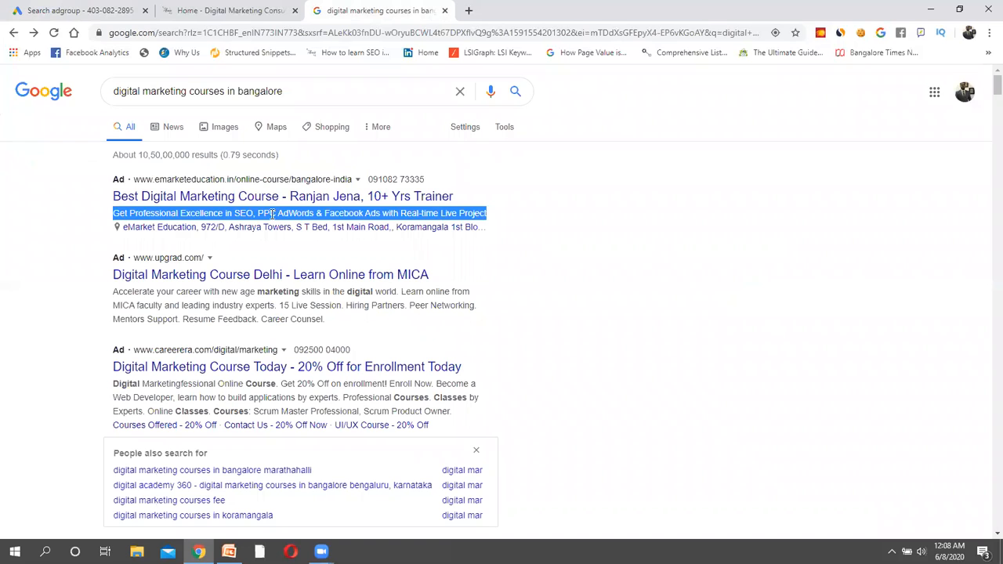
click(78, 10)
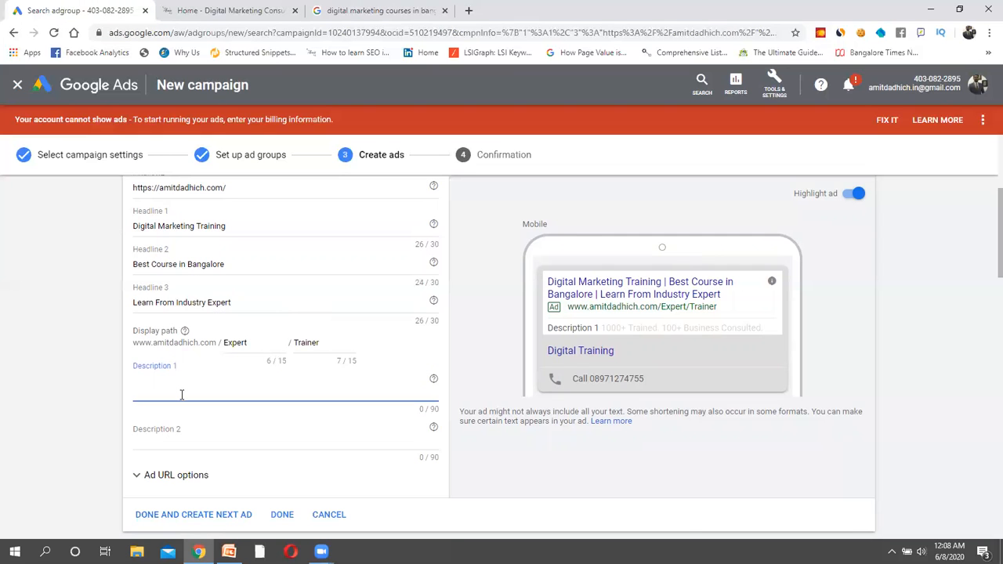
key(ctrl+v)
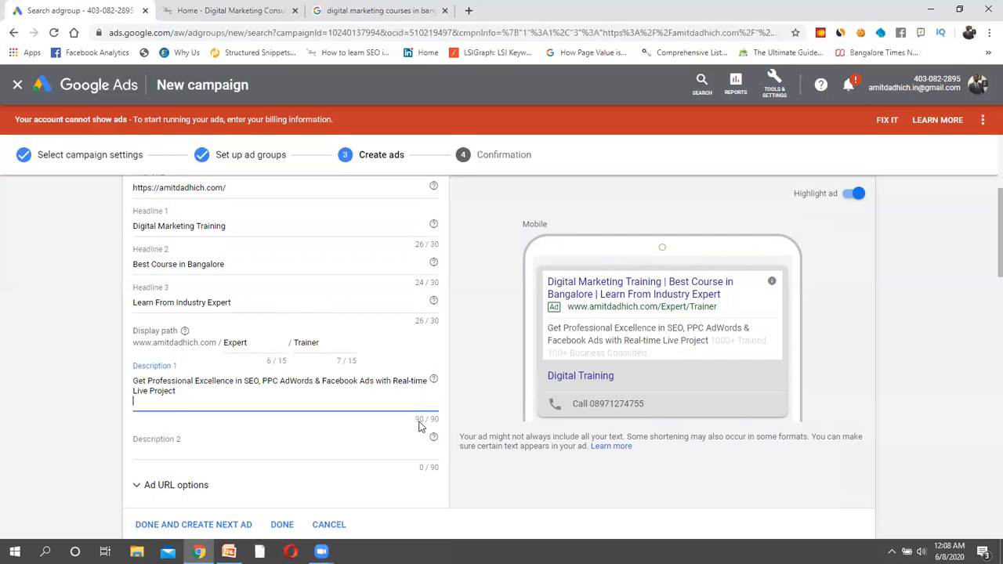
click(484, 367)
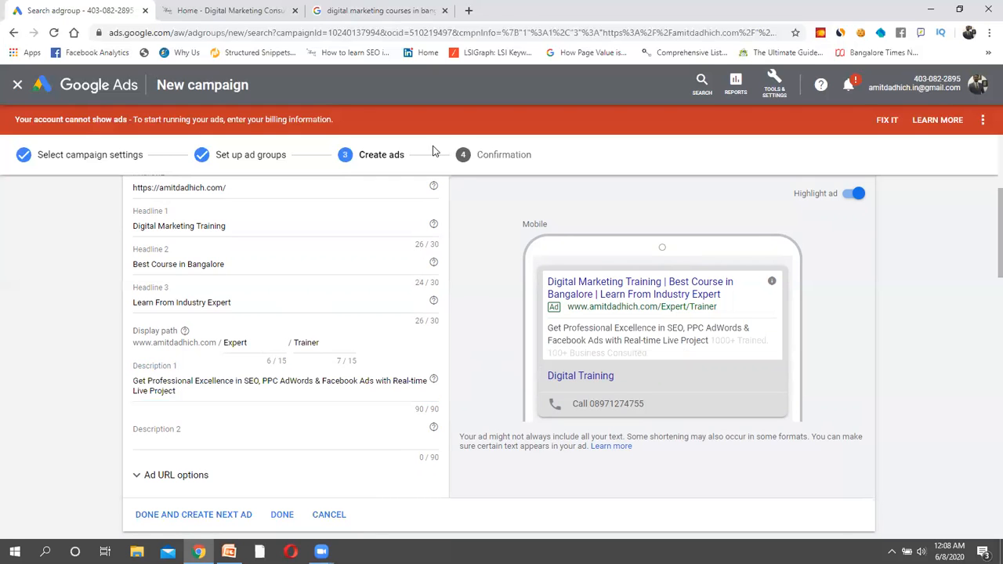
- Compare the eMarket Education ad's description in the Google search results with Description 1 of the text ad
click(331, 10)
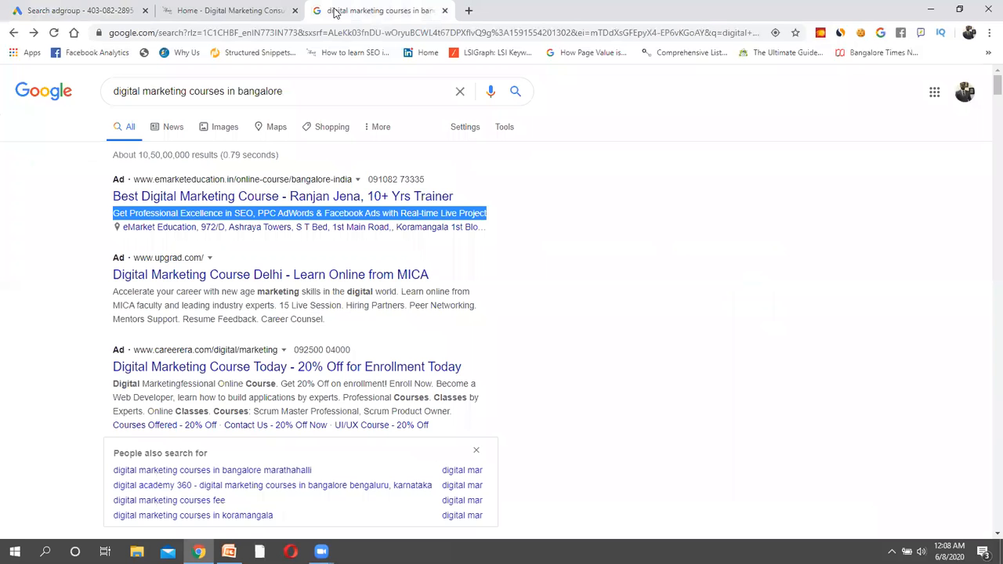
click(251, 215)
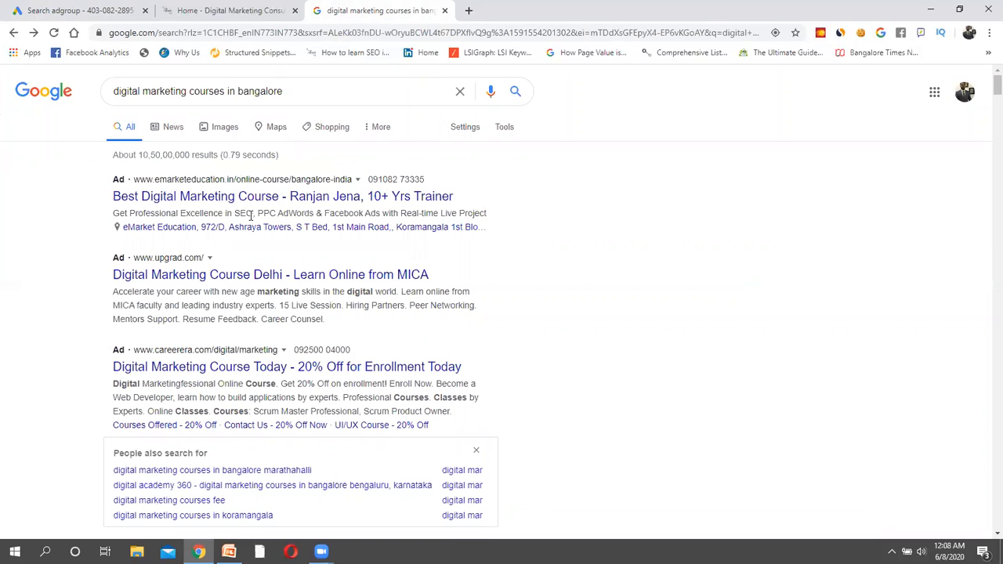
triple_click(250, 214)
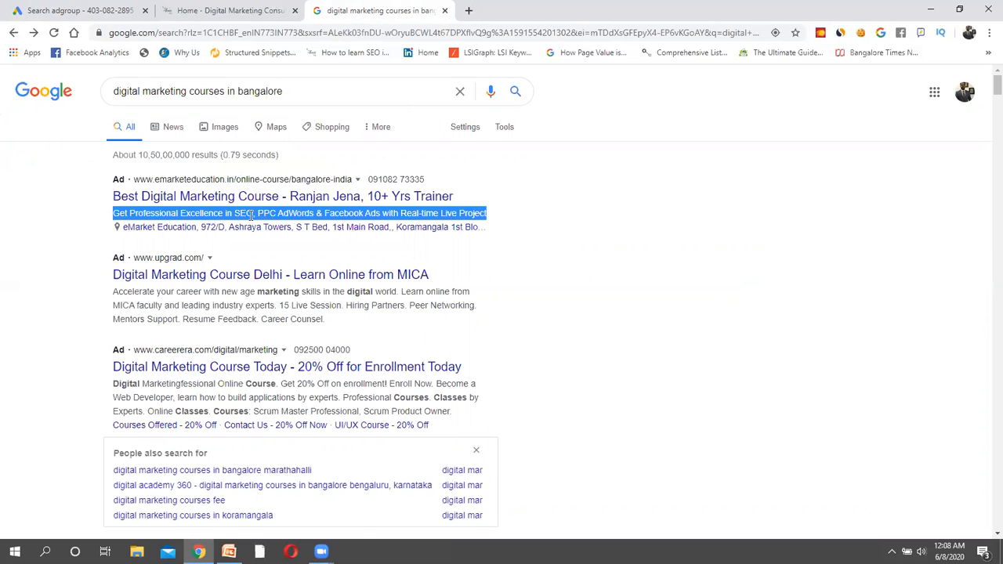
click(105, 6)
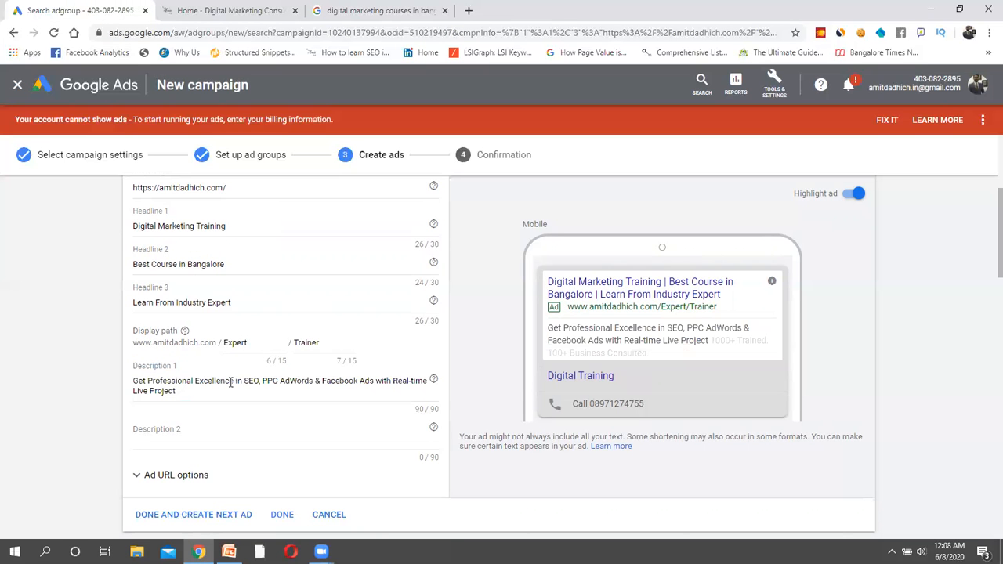
- Copy "Accelerate your career with new age marketing skills in the digital world." from the upGrad search ad into Description 2
click(203, 437)
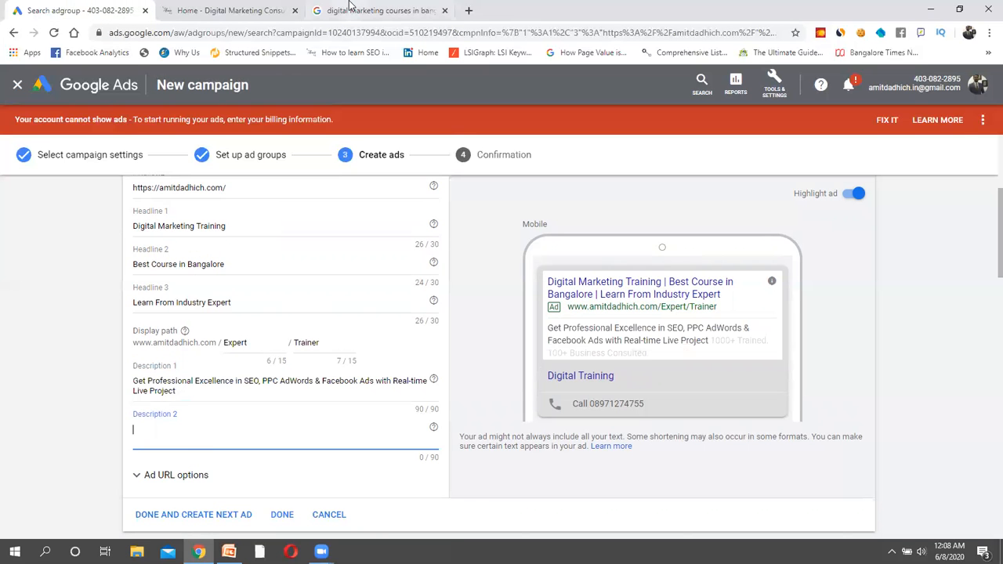
click(350, 6)
click(266, 305)
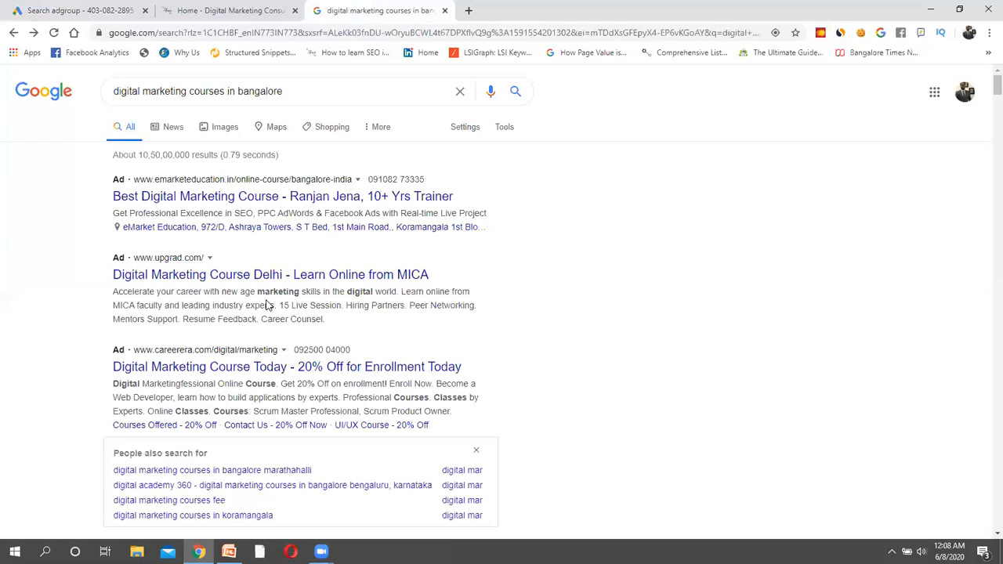
drag(398, 292, 113, 292)
key(ctrl+c)
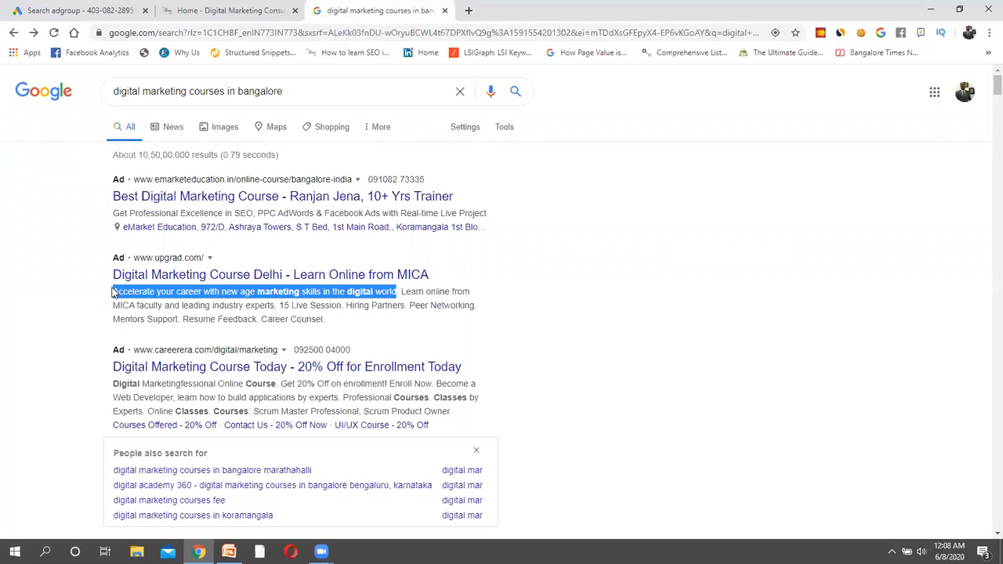
click(32, 10)
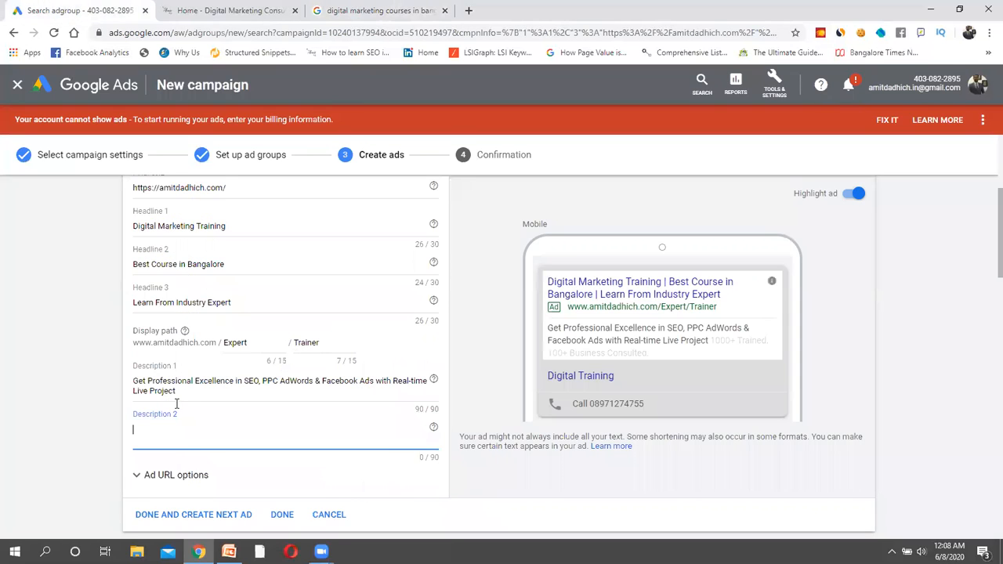
key(ctrl+v)
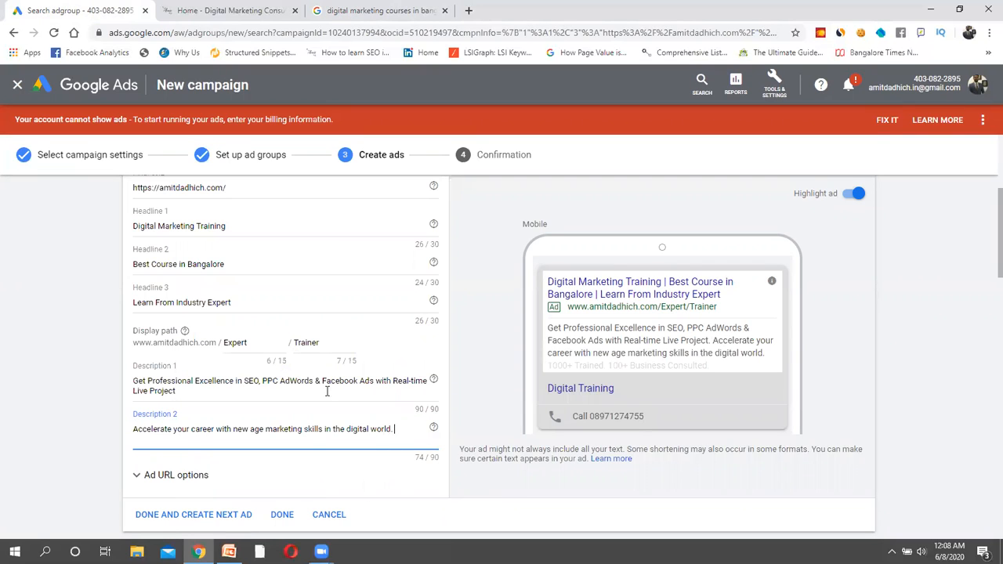
drag(257, 389, 131, 383)
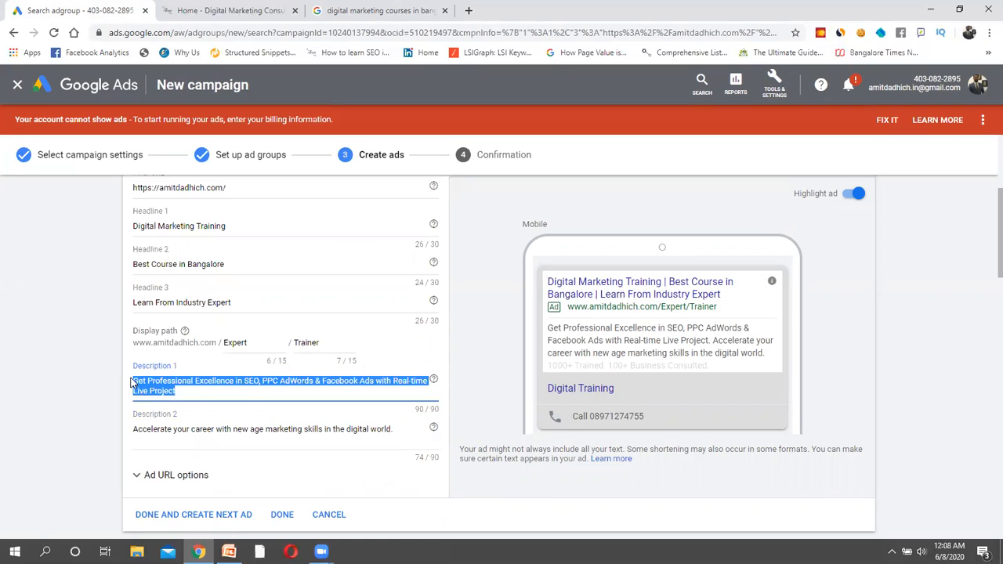
click(204, 270)
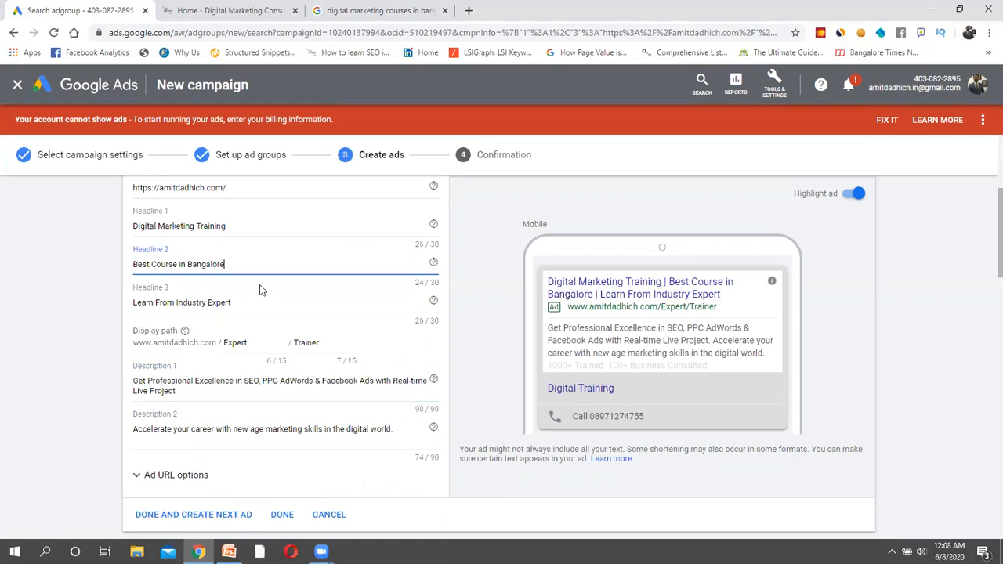
- Finish the text ad of ad group DMT and discard the additional blank ad started in the same group
click(462, 389)
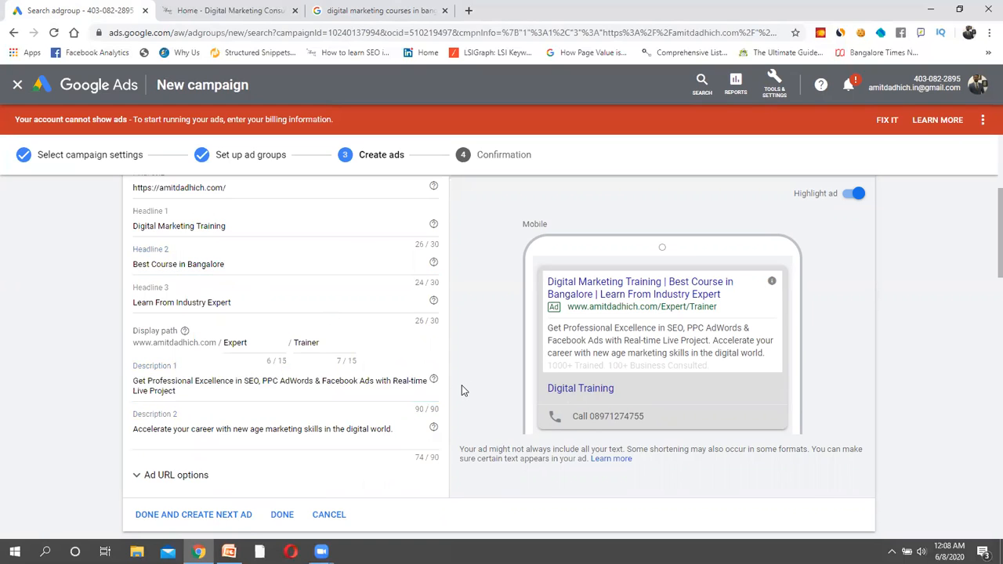
click(282, 514)
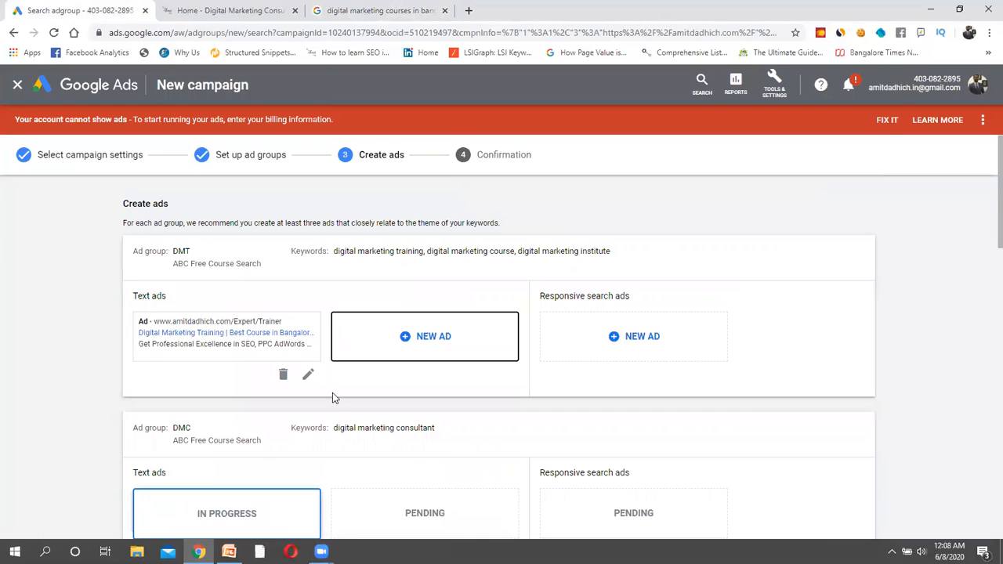
click(418, 342)
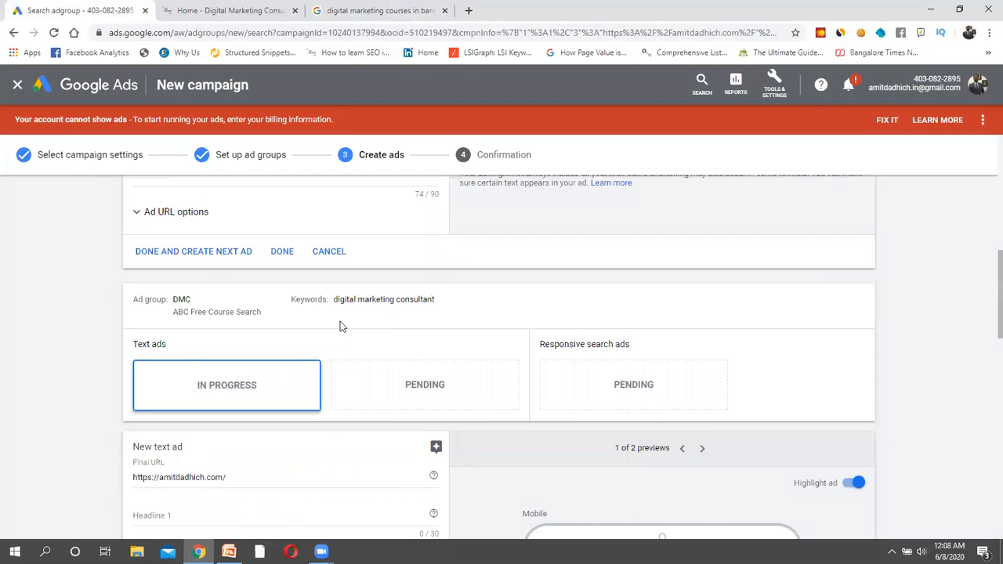
click(329, 250)
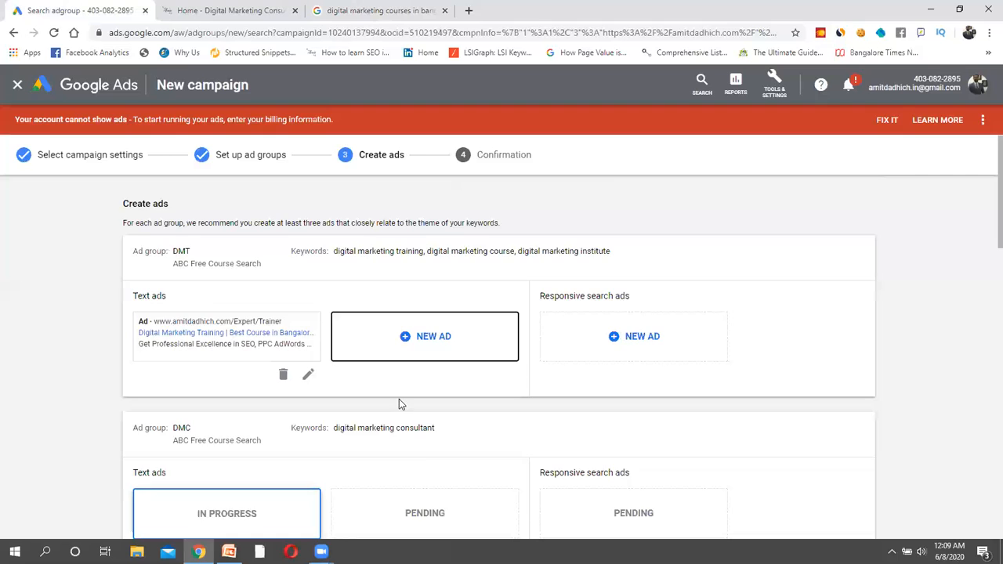
- Examine the text and responsive ad slots and the unfilled text ad forms of the remaining ad groups
scroll(399, 404, down, 4)
scroll(306, 309, up, 2)
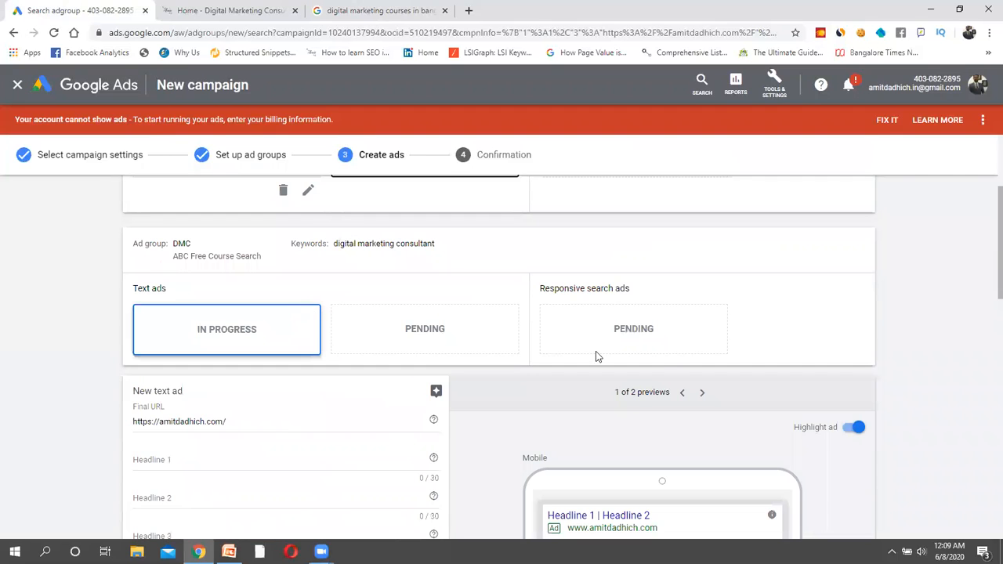
scroll(631, 383, down, 1)
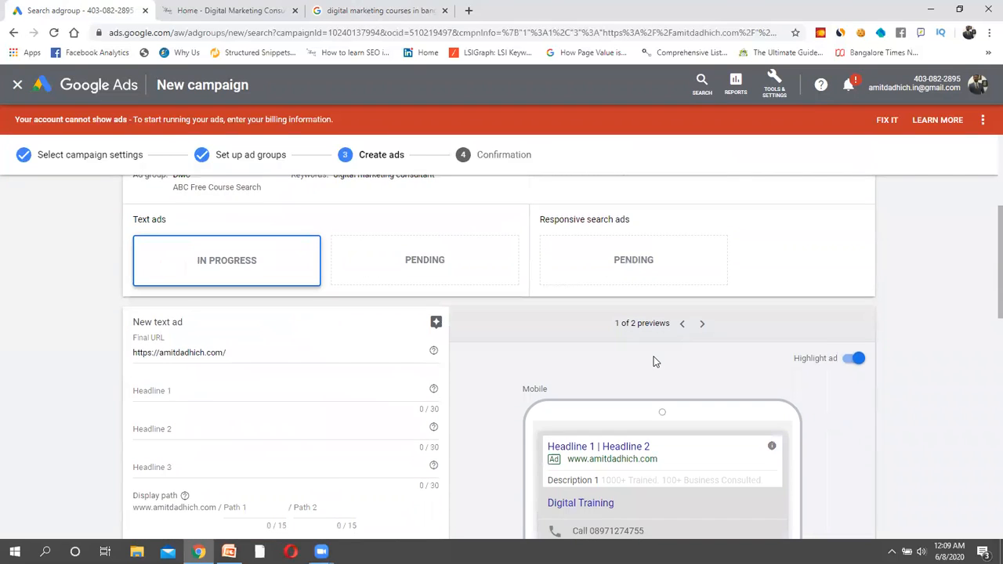
scroll(655, 361, down, 3)
scroll(410, 420, up, 3)
scroll(405, 419, down, 4)
scroll(405, 426, up, 8)
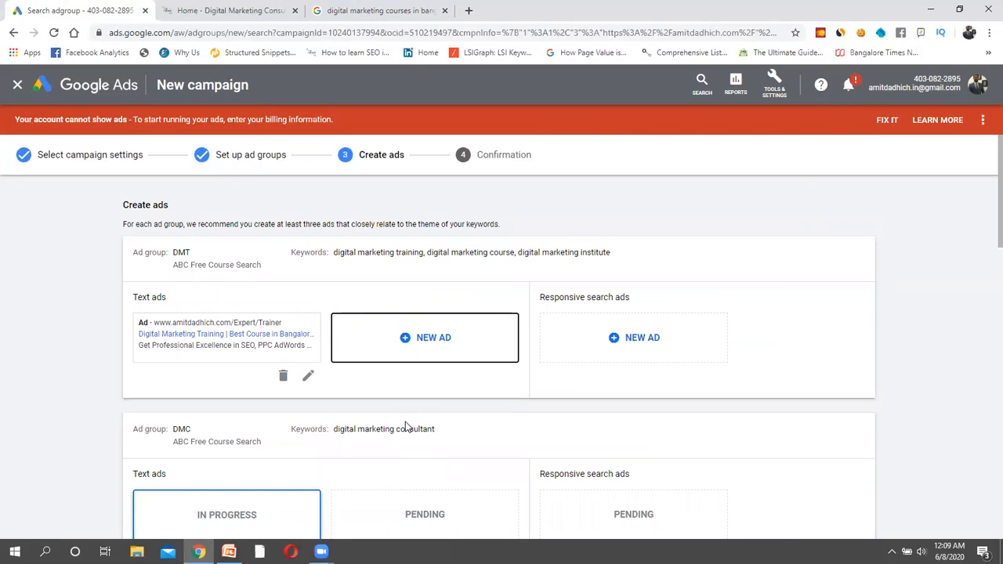
scroll(472, 452, down, 4)
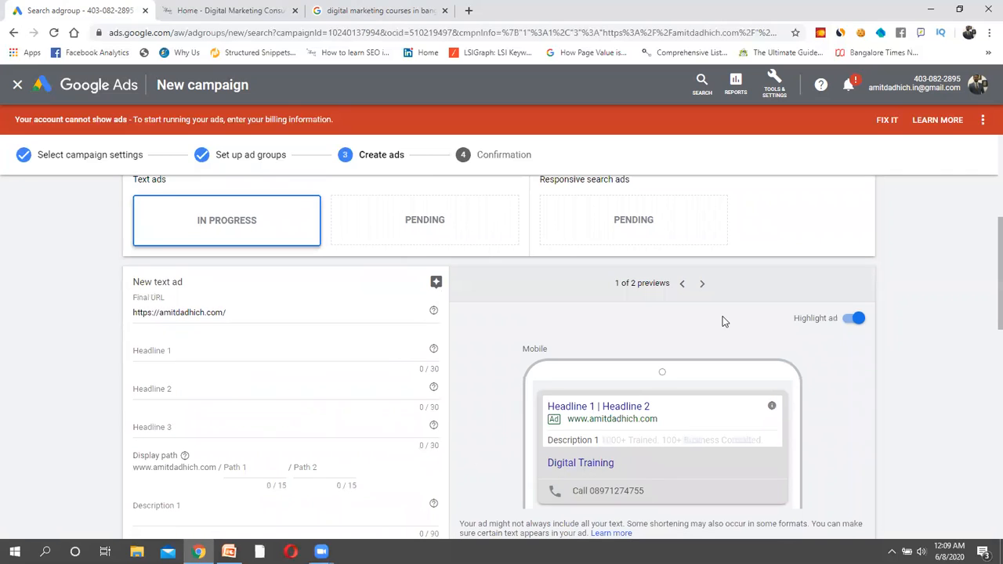
scroll(724, 322, up, 4)
scroll(724, 321, down, 7)
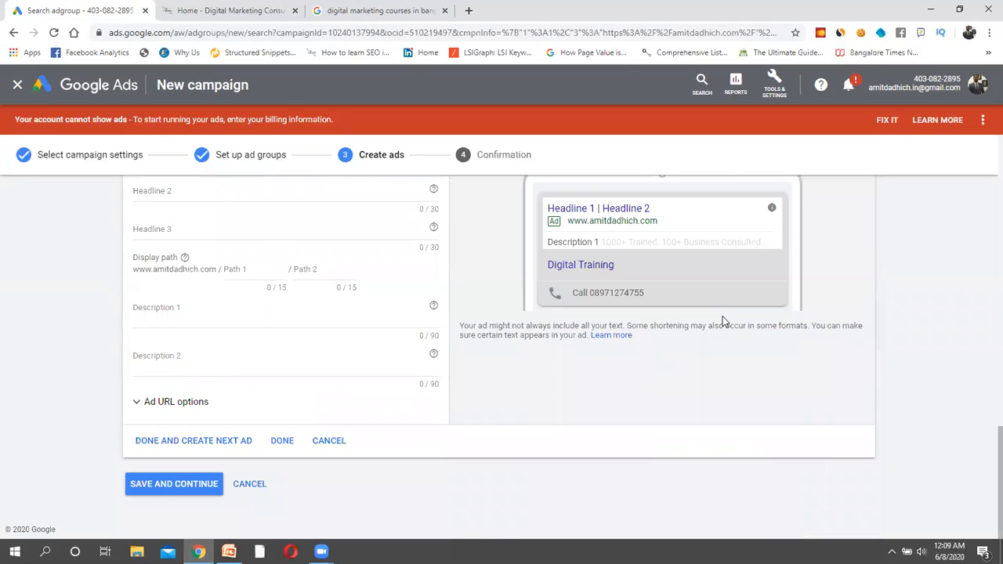
scroll(724, 321, up, 1)
scroll(724, 321, up, 1)
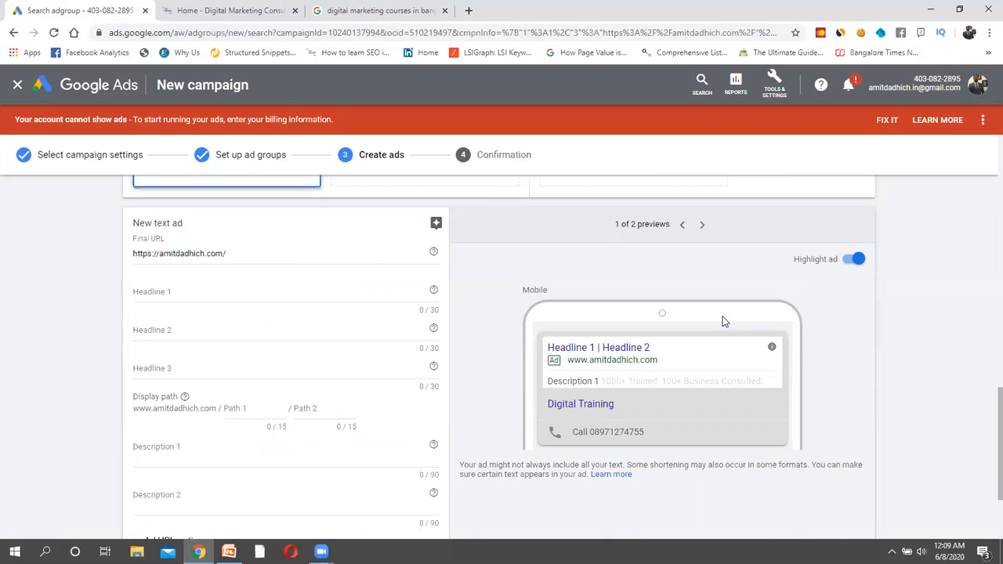
scroll(724, 321, down, 3)
scroll(724, 322, up, 7)
scroll(724, 321, down, 5)
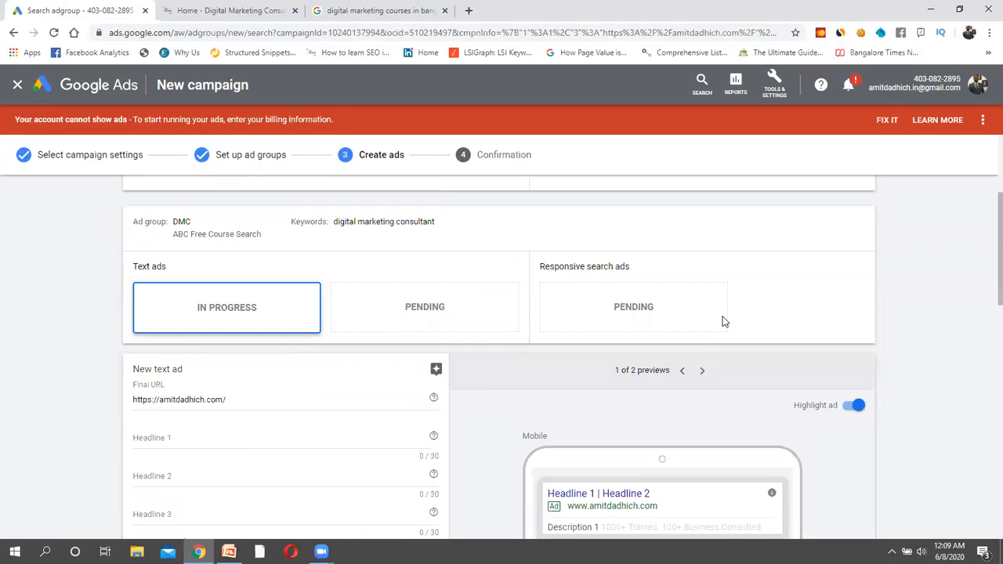
scroll(724, 321, up, 1)
scroll(723, 322, down, 2)
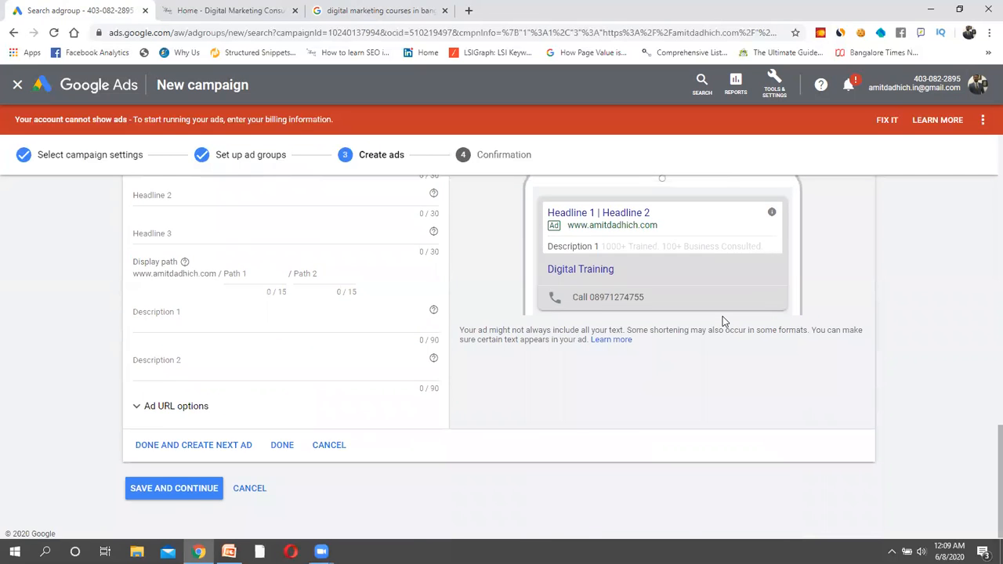
scroll(724, 321, up, 5)
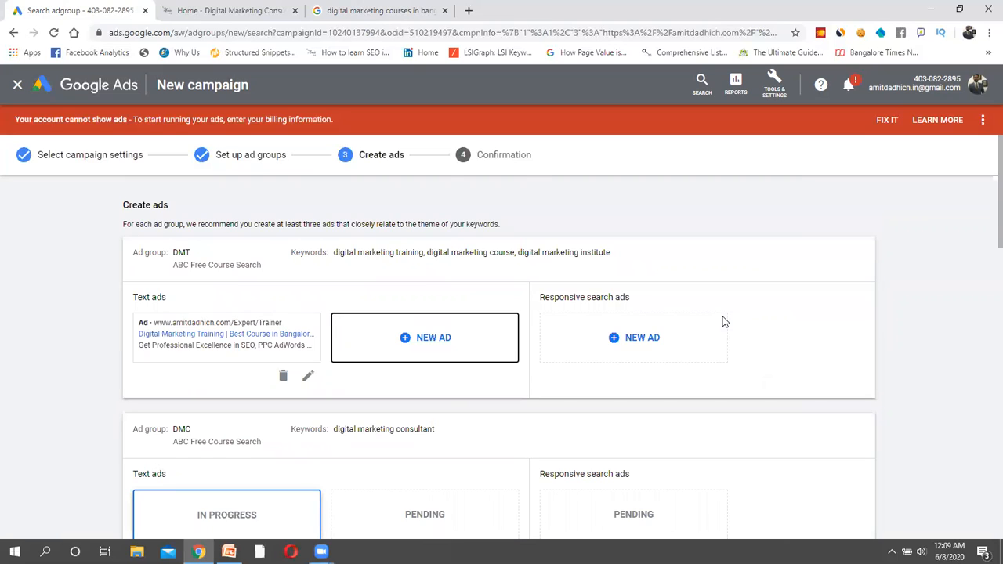
scroll(724, 322, down, 5)
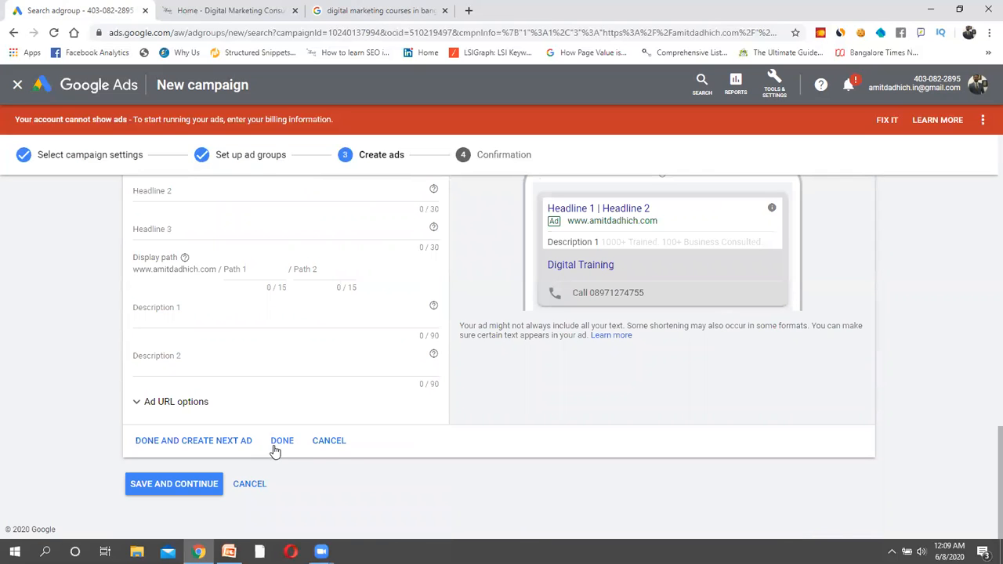
- Discard the empty text ads of ad groups dms and DMC, and save the ads to reach the confirmation stage
click(328, 443)
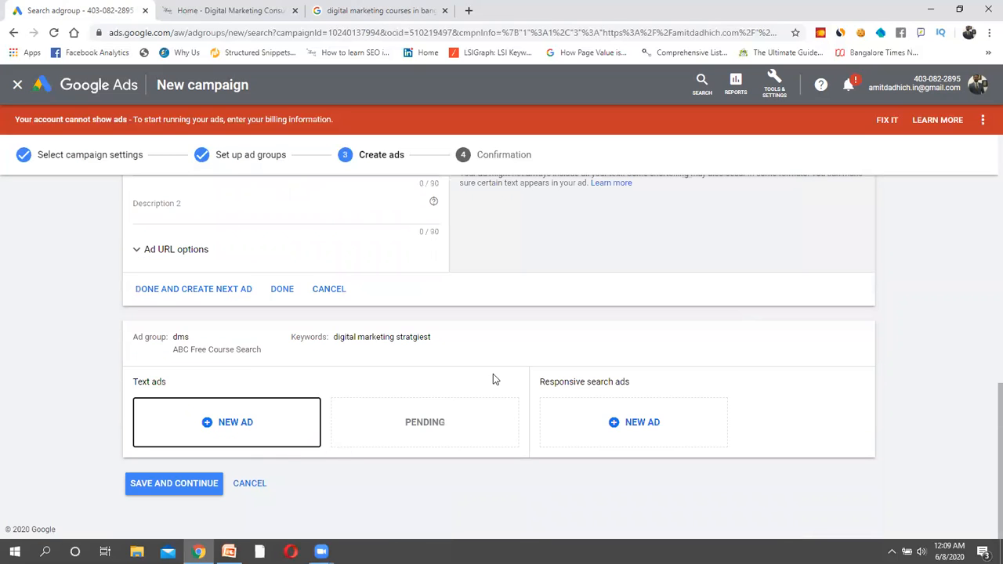
click(339, 291)
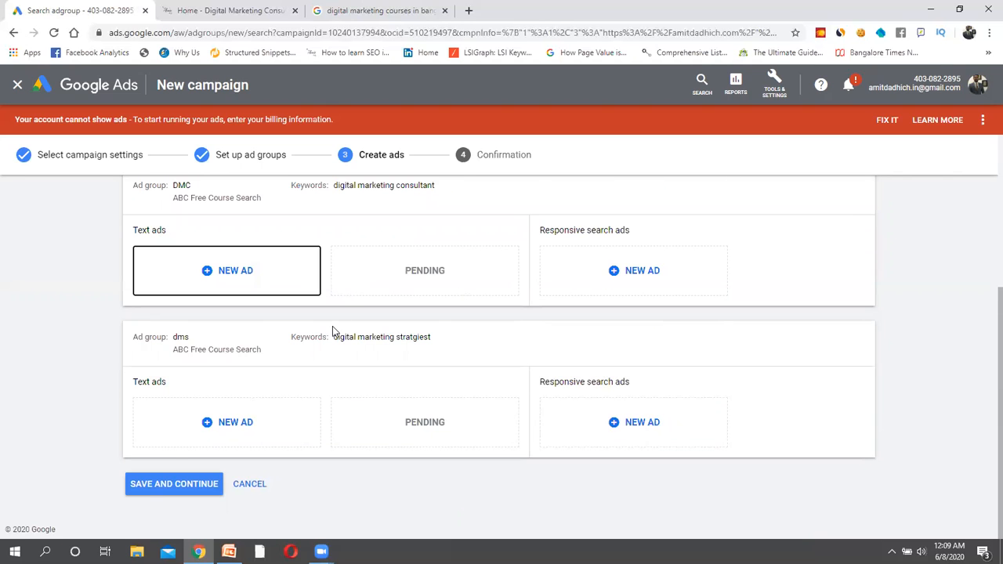
click(150, 482)
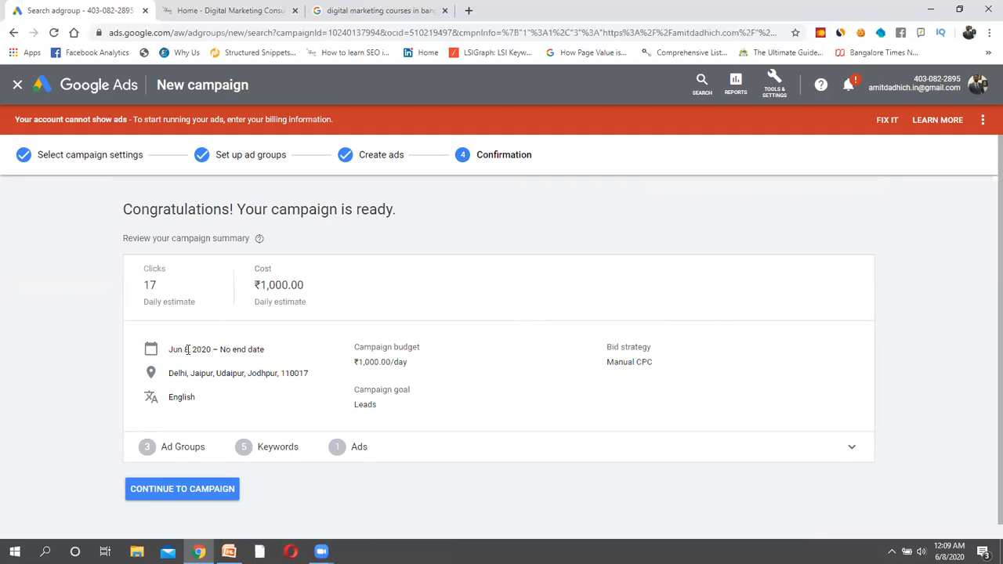
- Review the campaign summary's dates and target locations, and continue to the finished campaign
drag(177, 350, 264, 352)
triple_click(225, 373)
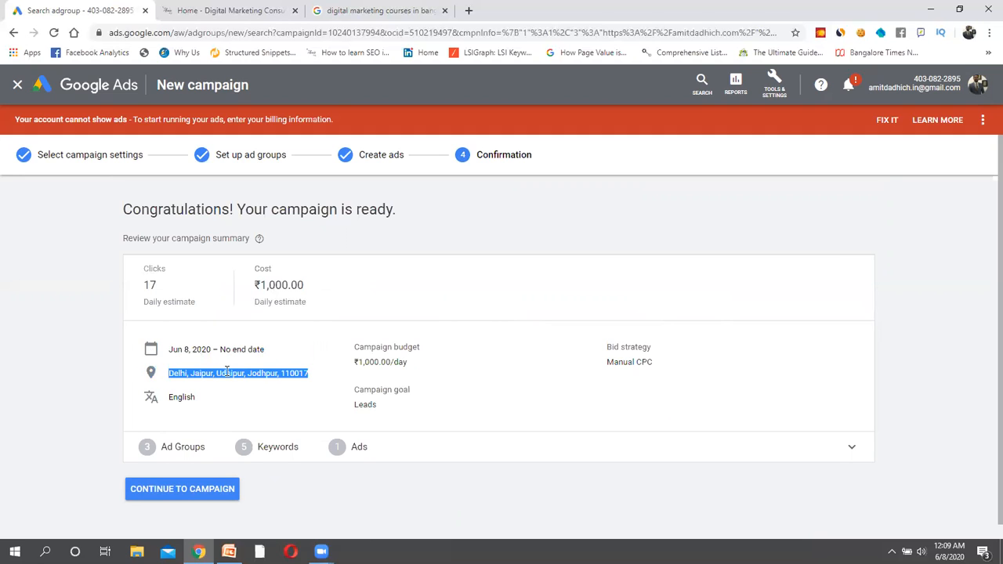
click(227, 375)
click(190, 490)
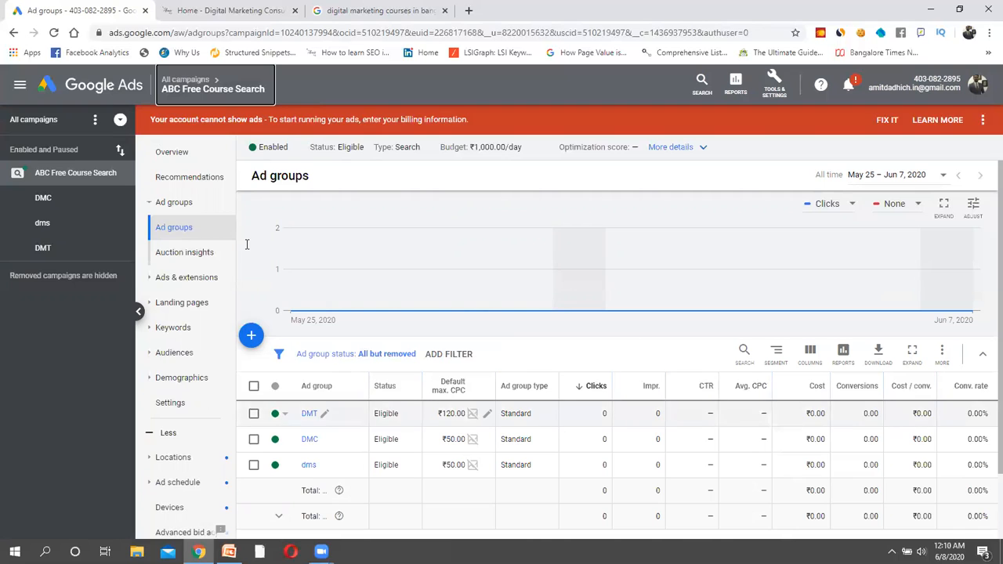
- Open the campaign's ads list and check the review status of the DMT text ad
click(208, 277)
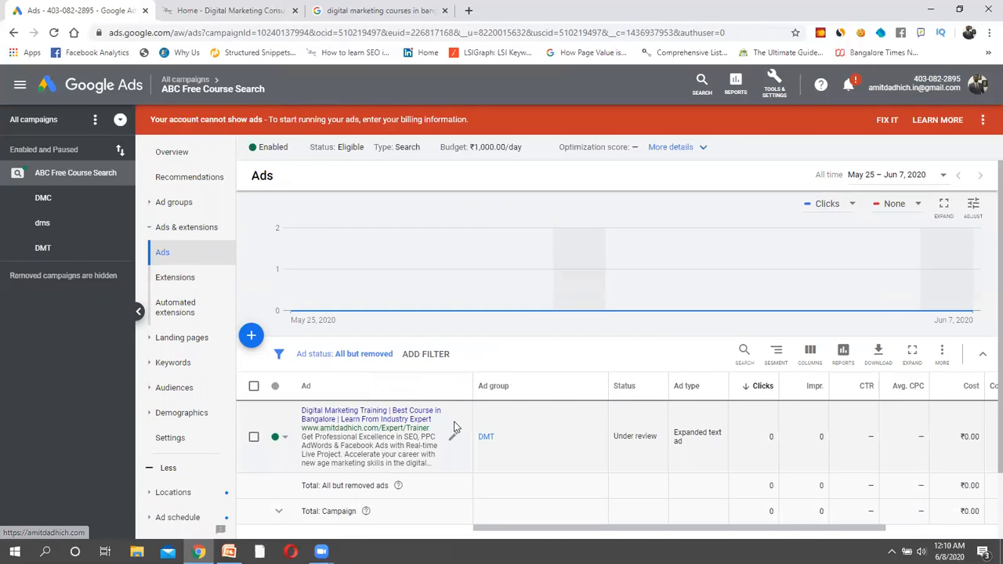
triple_click(618, 436)
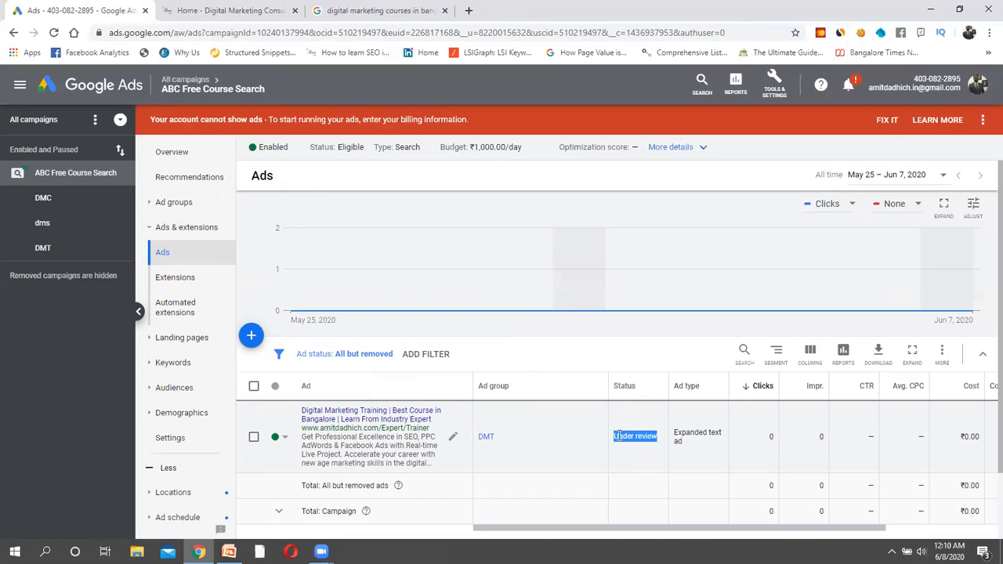
- View the campaign overview and look up where the account's billing settings are found
click(188, 154)
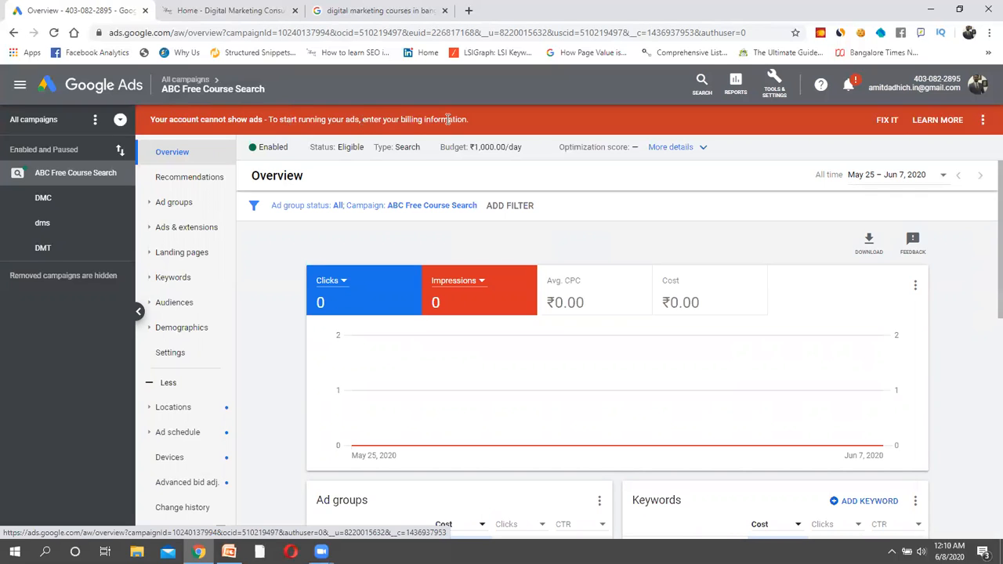
click(774, 83)
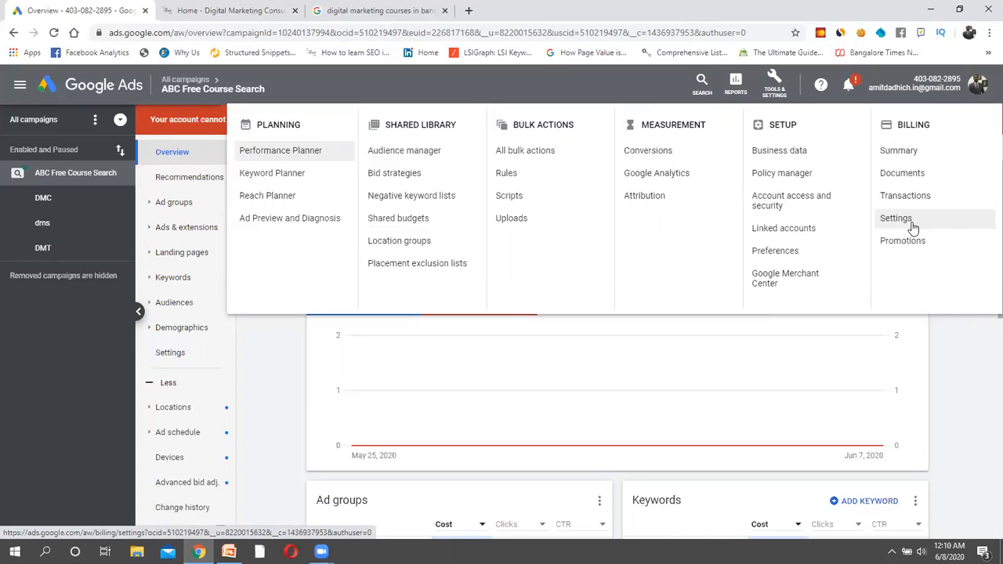
click(280, 345)
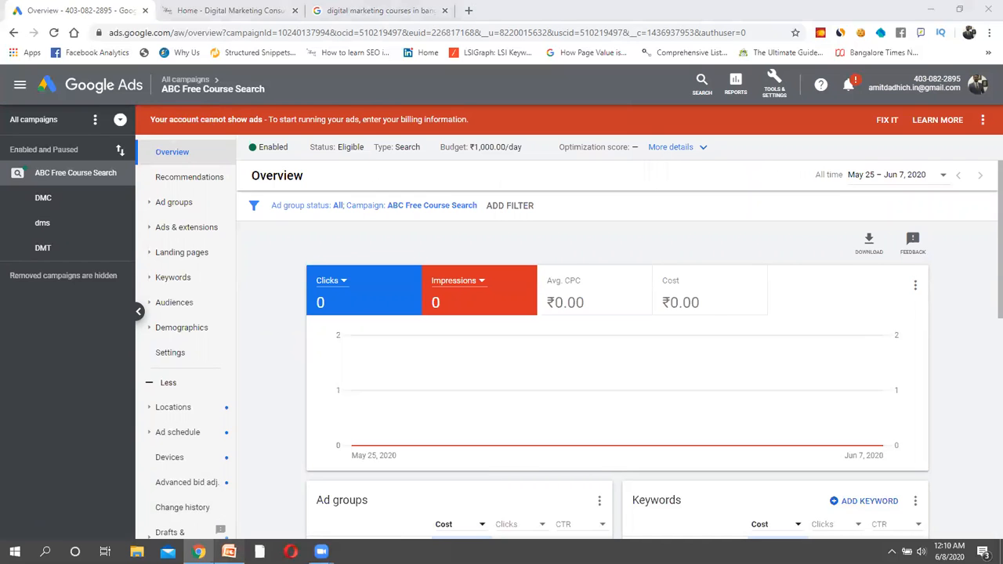
- Switch to the PowerPoint presentation "Google Ads Search" and present it from the current slide through to the "Thanks" slide
click(229, 552)
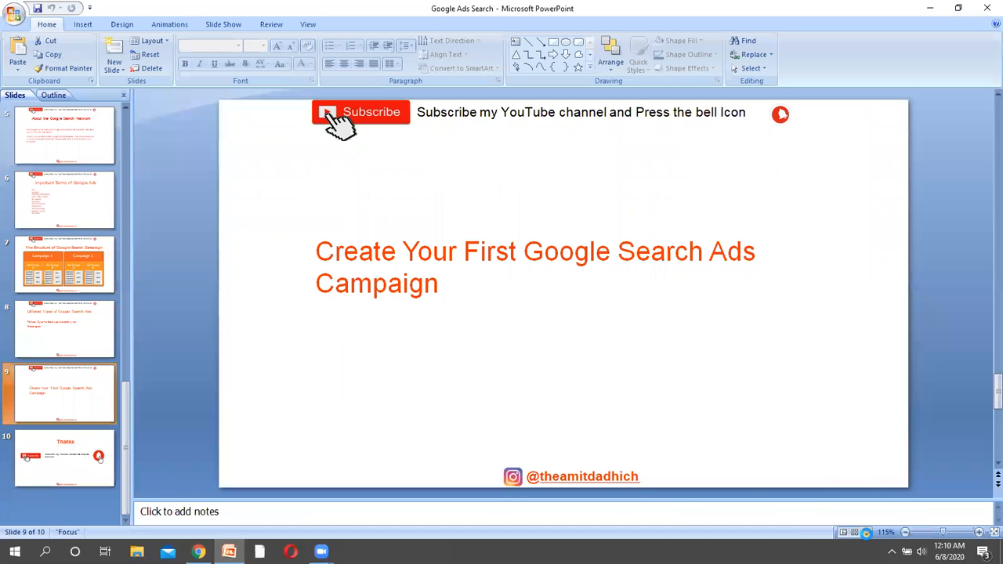
click(866, 534)
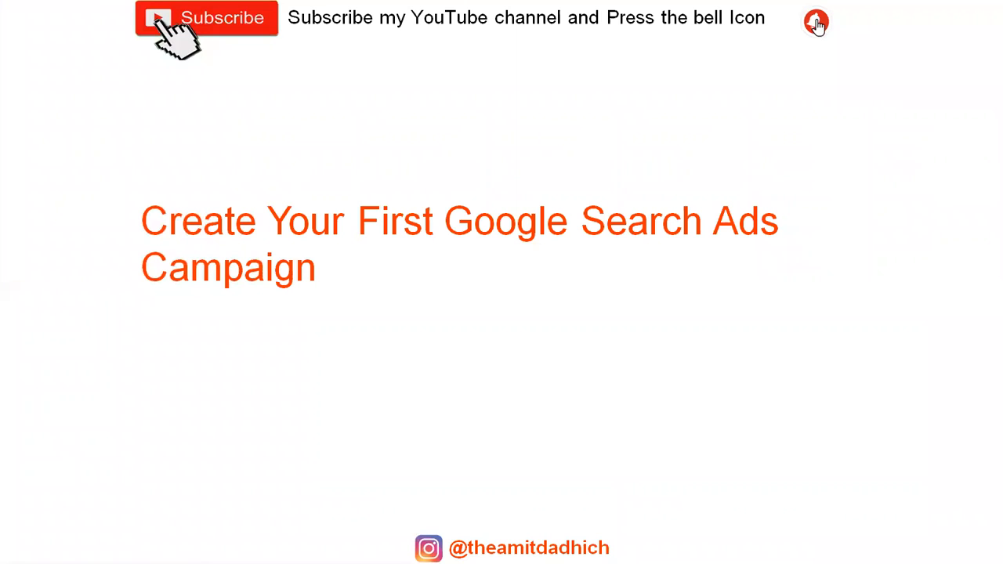
key(Right)
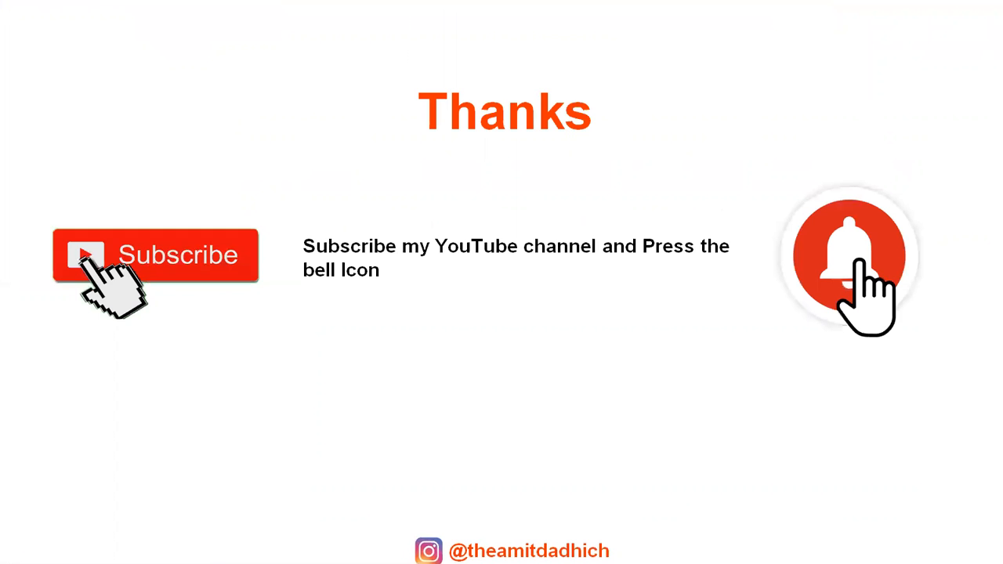